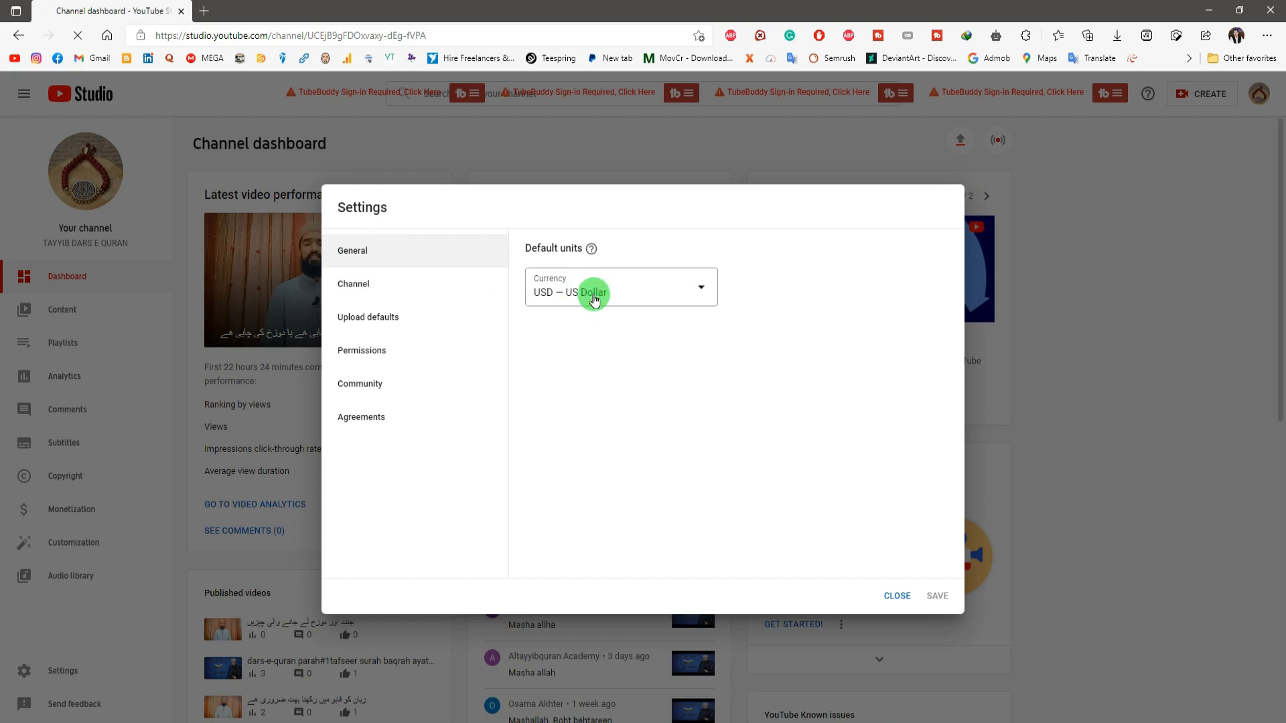
Keep the default currency at USD — US Dollar, then go to the Channel basic info settings.
{"action": "left_click", "coordinate": [594, 299]}
{"action": "left_click", "coordinate": [593, 299]}
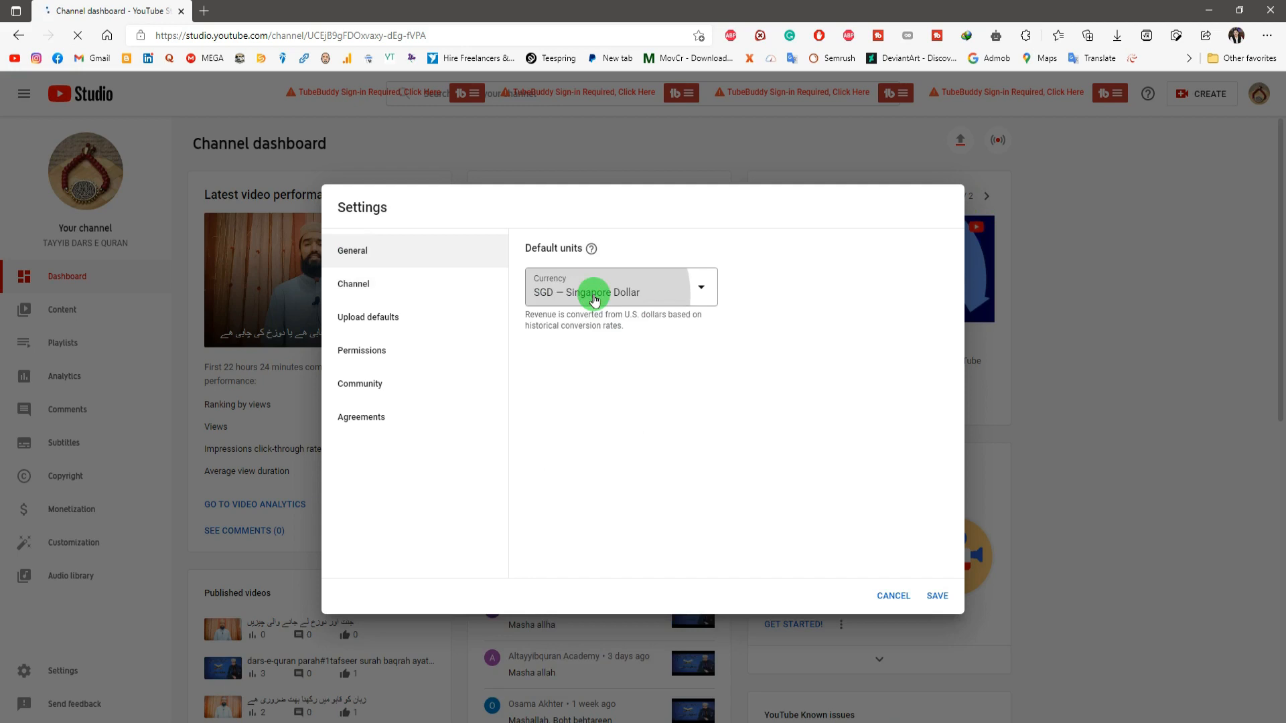
{"action": "left_click", "coordinate": [593, 299]}
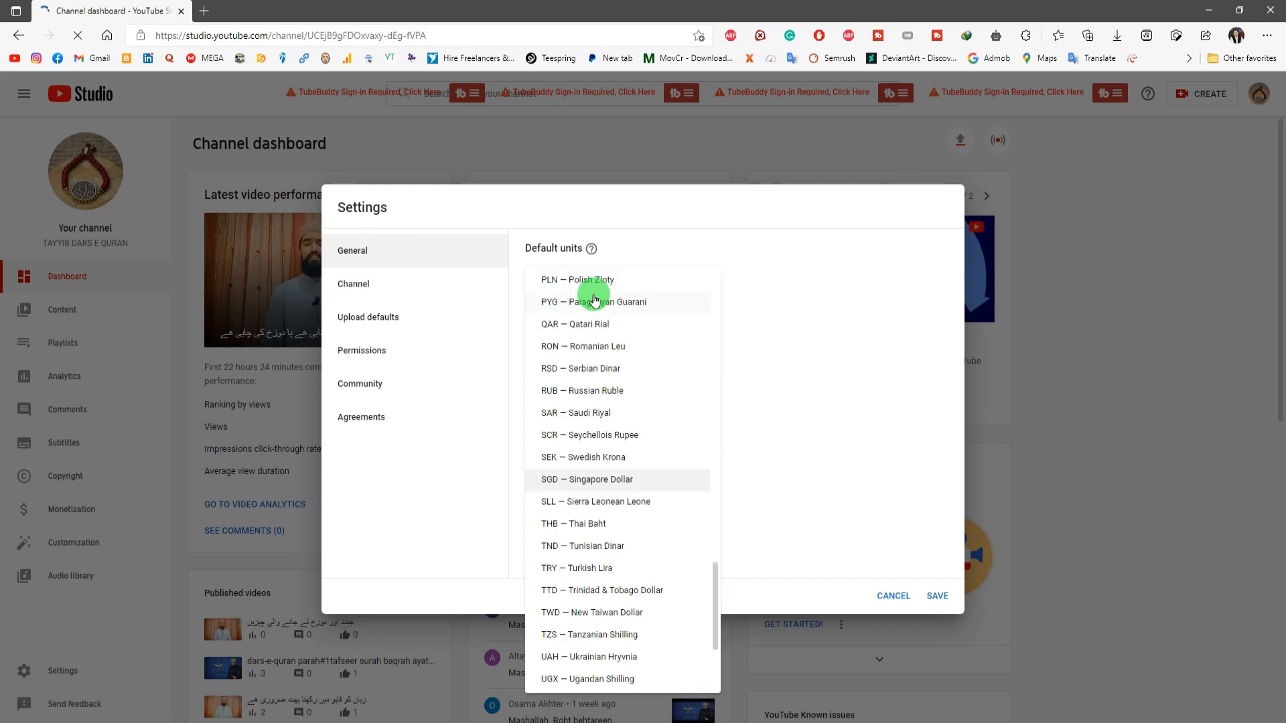
{"action": "scroll", "coordinate": [588, 507], "scroll_direction": "down", "scroll_amount": 3}
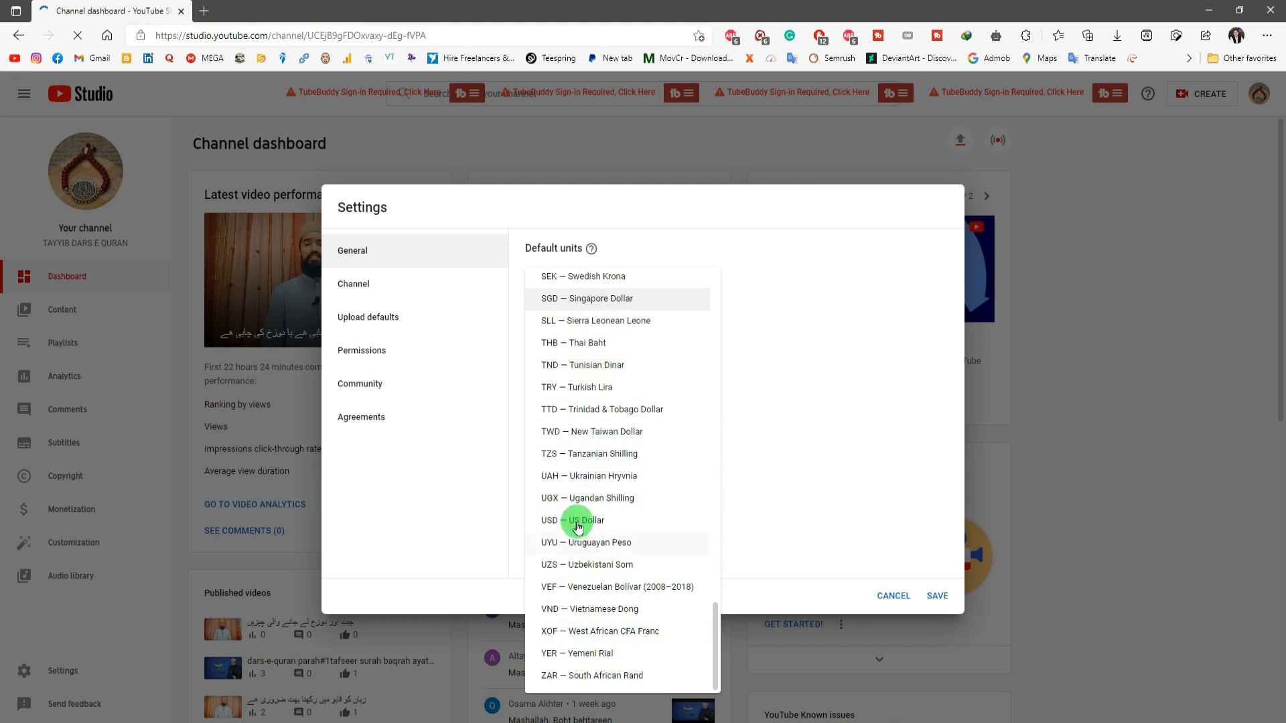
{"action": "left_click", "coordinate": [578, 526]}
{"action": "left_click", "coordinate": [353, 287]}
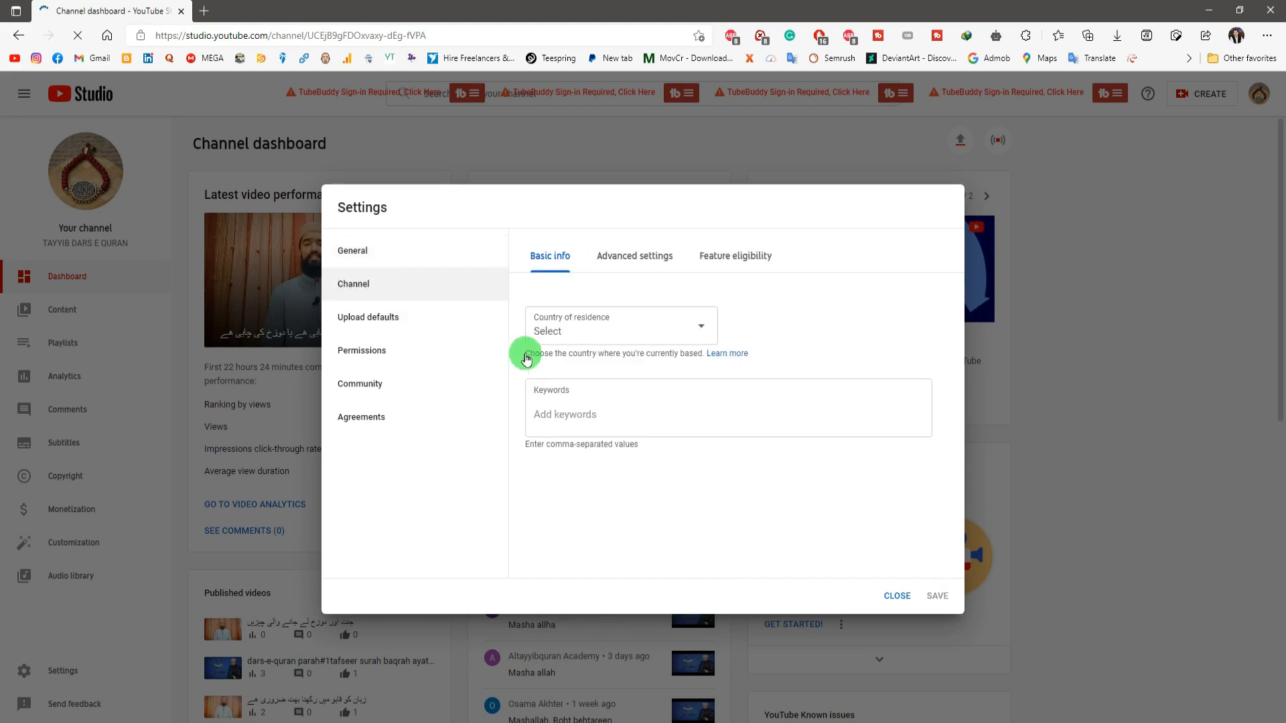
{"action": "left_click", "coordinate": [598, 330]}
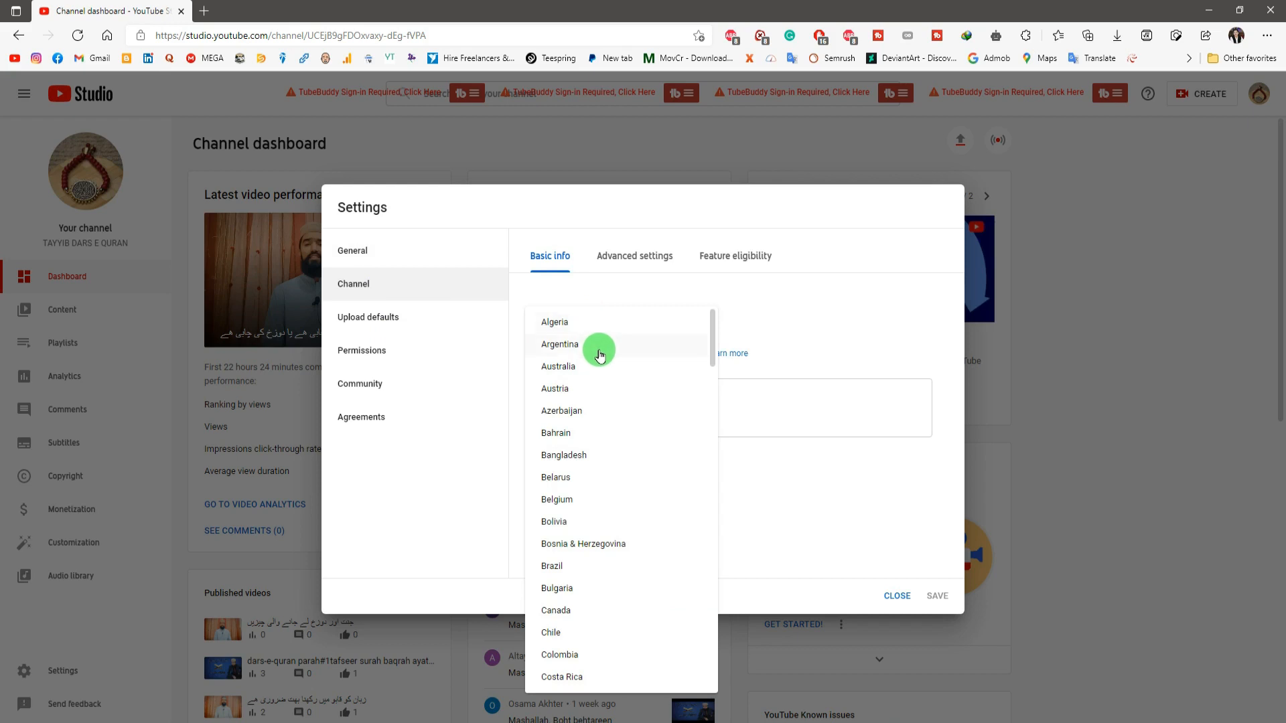
Choose Pakistan as the channel's country of residence.
{"action": "left_click_drag", "start_coordinate": [710, 351], "coordinate": [689, 577]}
{"action": "left_click", "coordinate": [564, 428]}
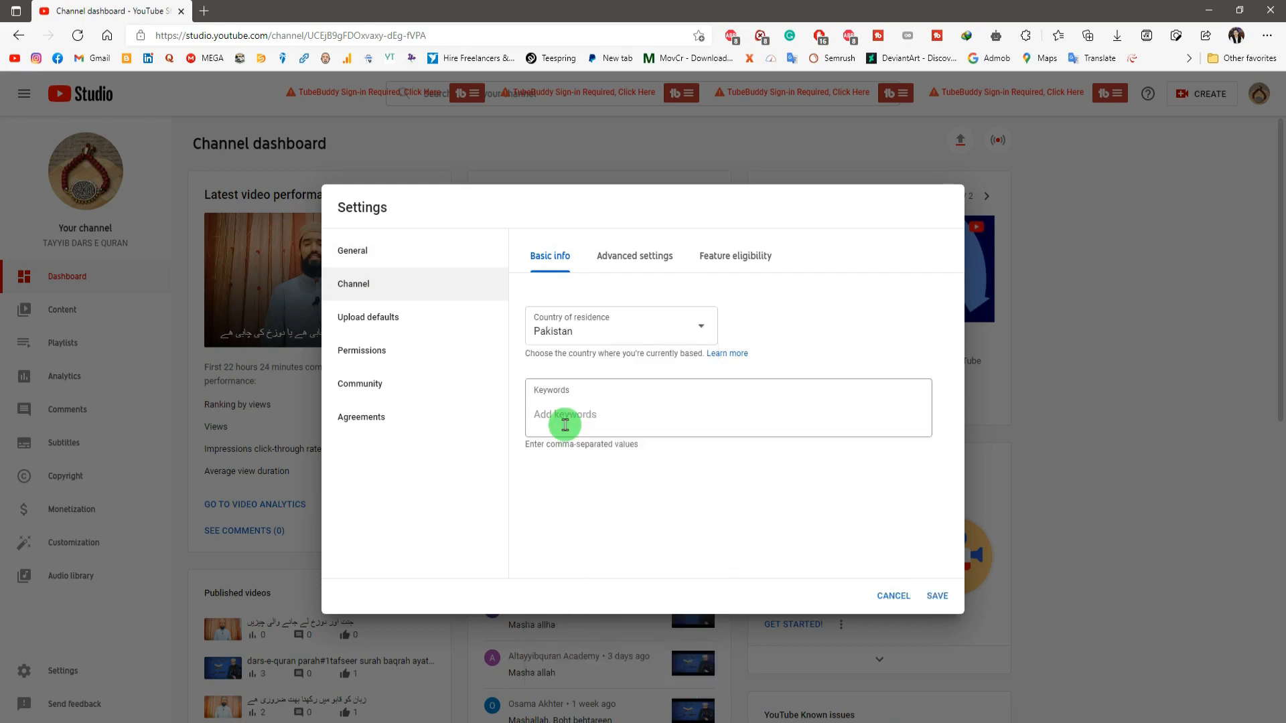
{"action": "left_click", "coordinate": [581, 422]}
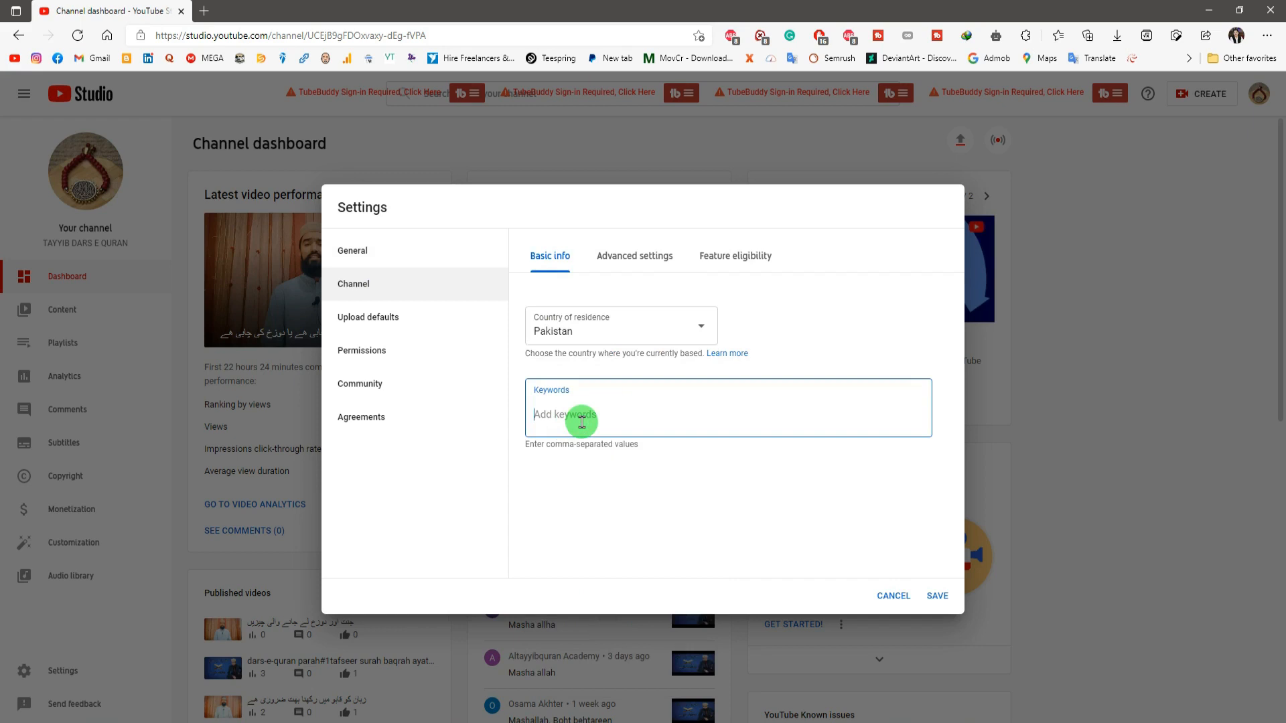
Add and save keywords like Khateeb Tayyab, Deeni Baatien, Tilawat Quran Pak, deen aur duniya.
{"action": "type", "text": "Islam"}
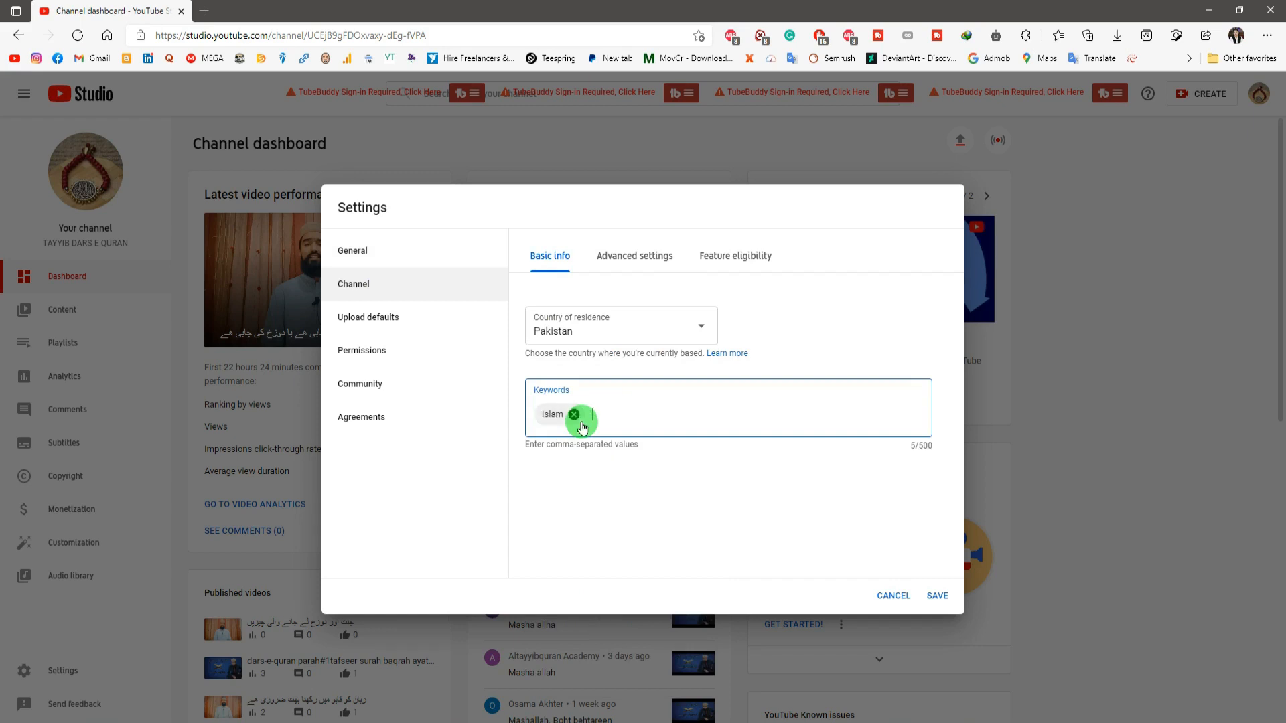
{"action": "type", "text": "Tayyab Dars e Quran"}
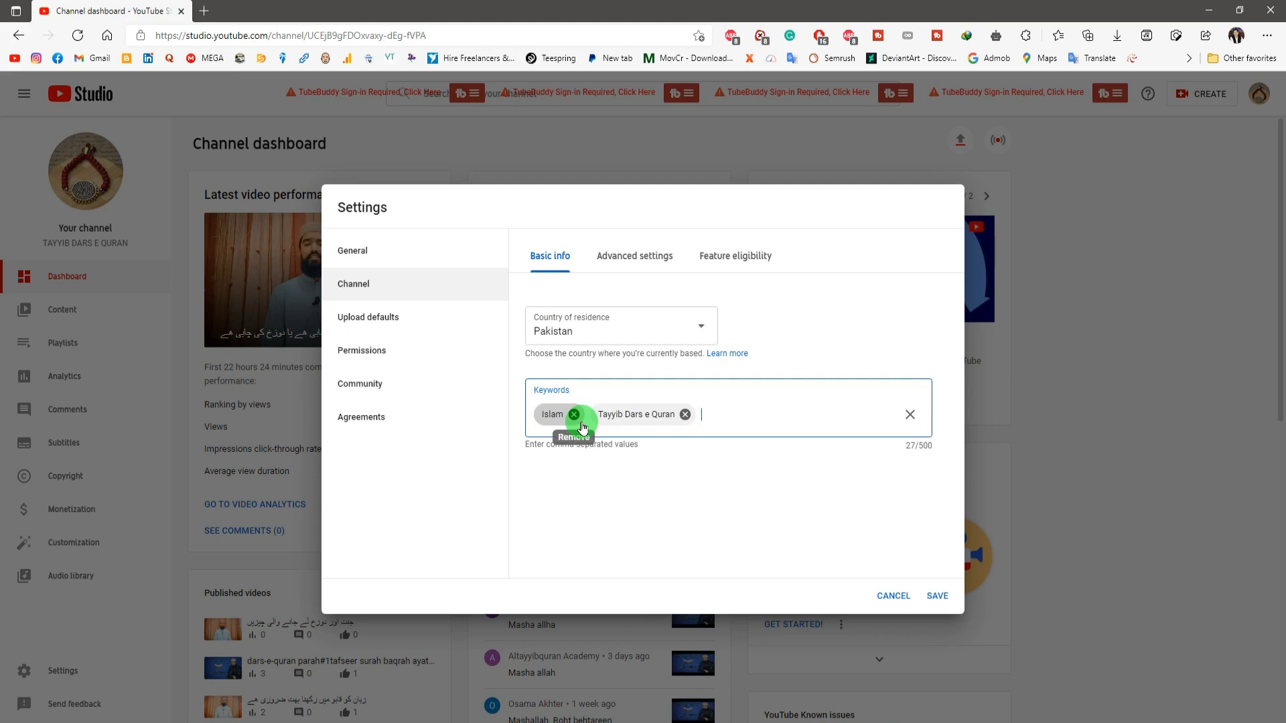
{"action": "type", "text": ",Khateeb Tayyab"}
{"action": "key", "text": "Return"}
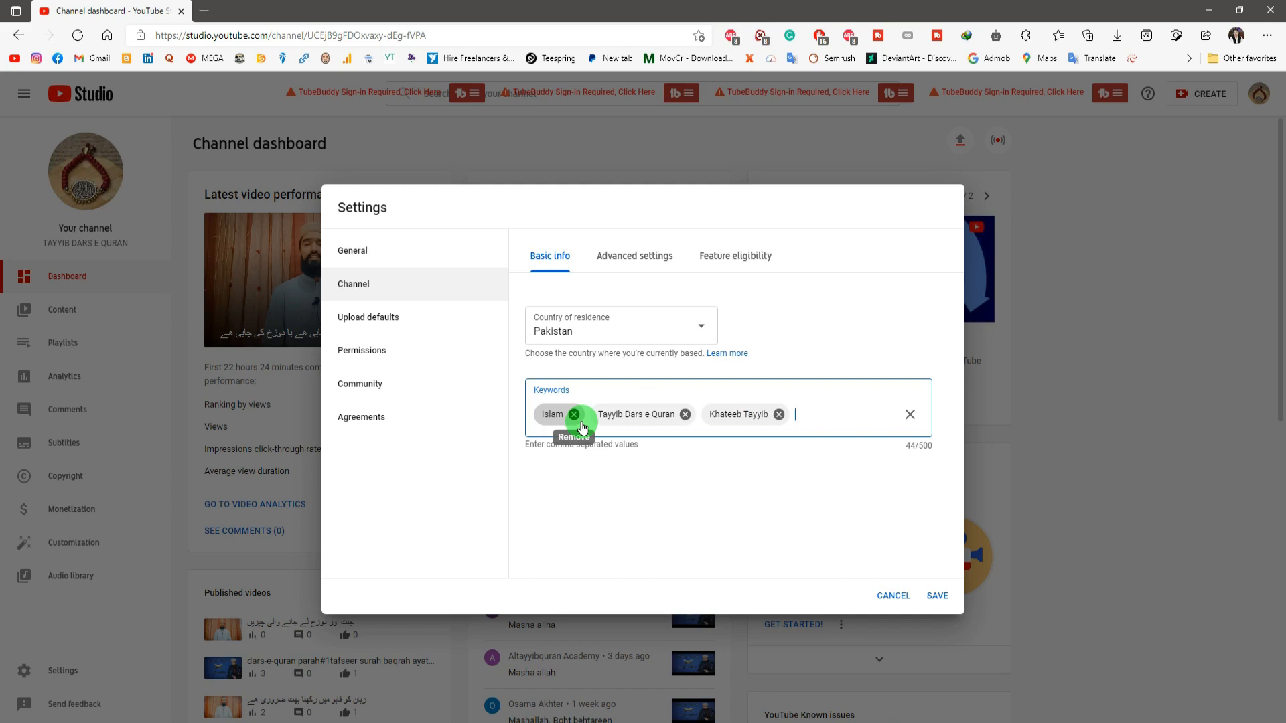
{"action": "type", "text": "Deeni Baatien"}
{"action": "key", "text": "Return"}
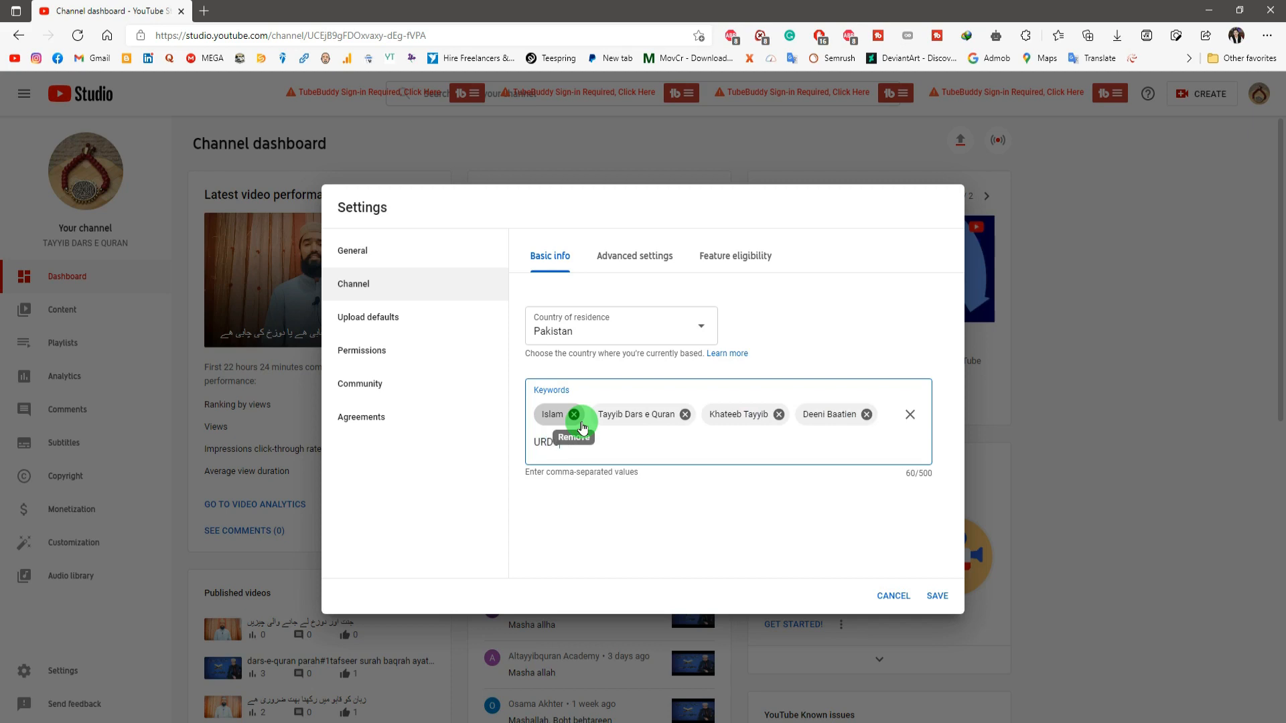
{"action": "type", "text": "URDU ISLamic videos,"}
{"action": "key", "text": "Return"}
{"action": "type", "text": "Tilawat QUran Pak"}
{"action": "key", "text": "Return"}
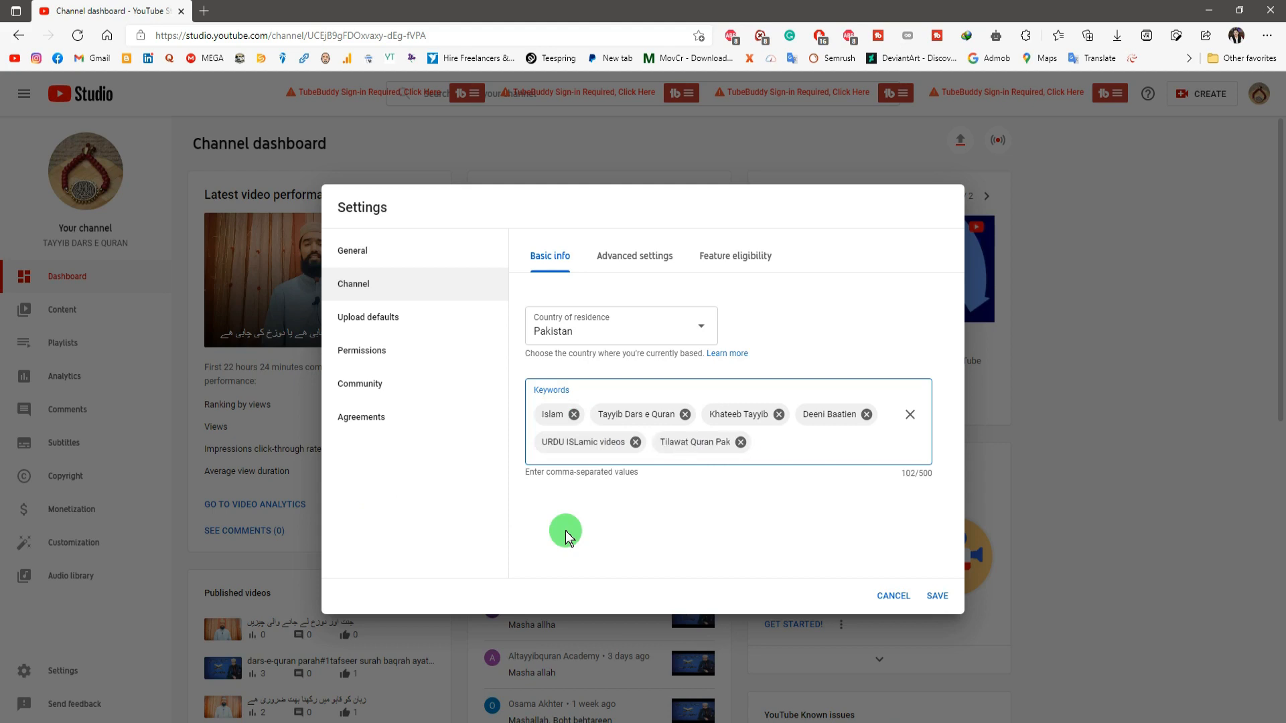
{"action": "type", "text": "Quran Pak with Translation D"}
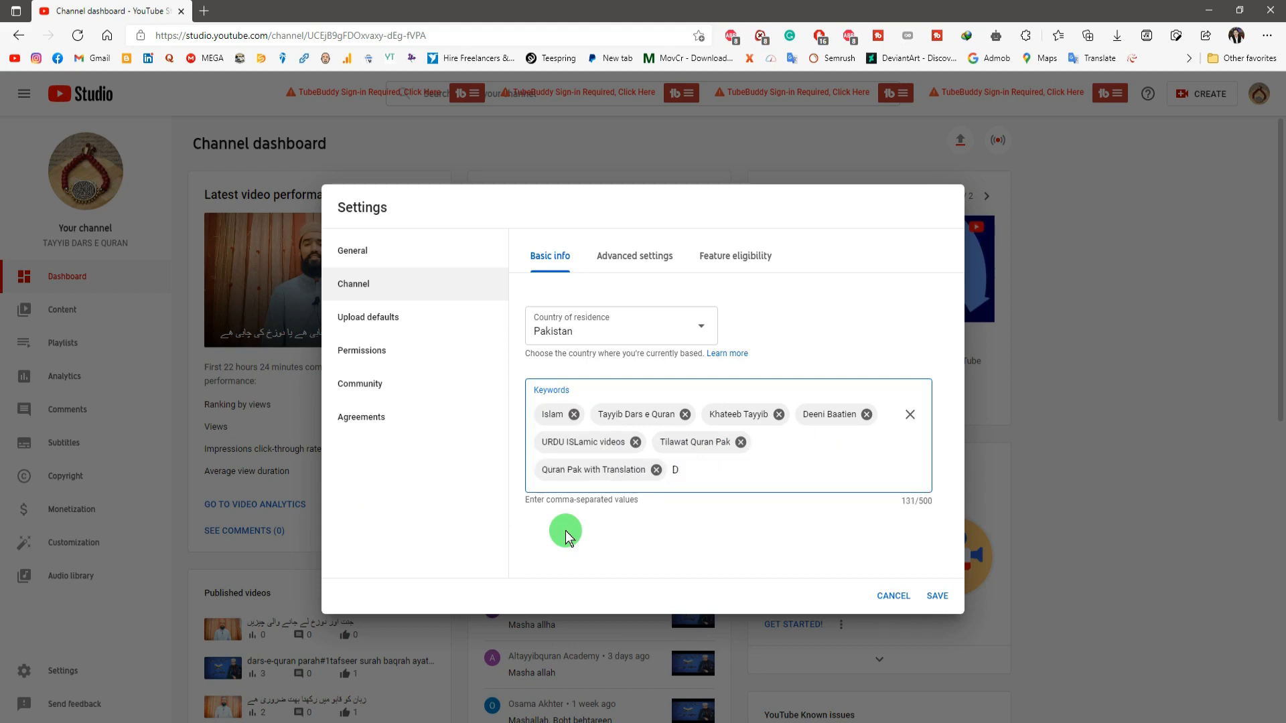
{"action": "type", "text": "deen aur duniya,"}
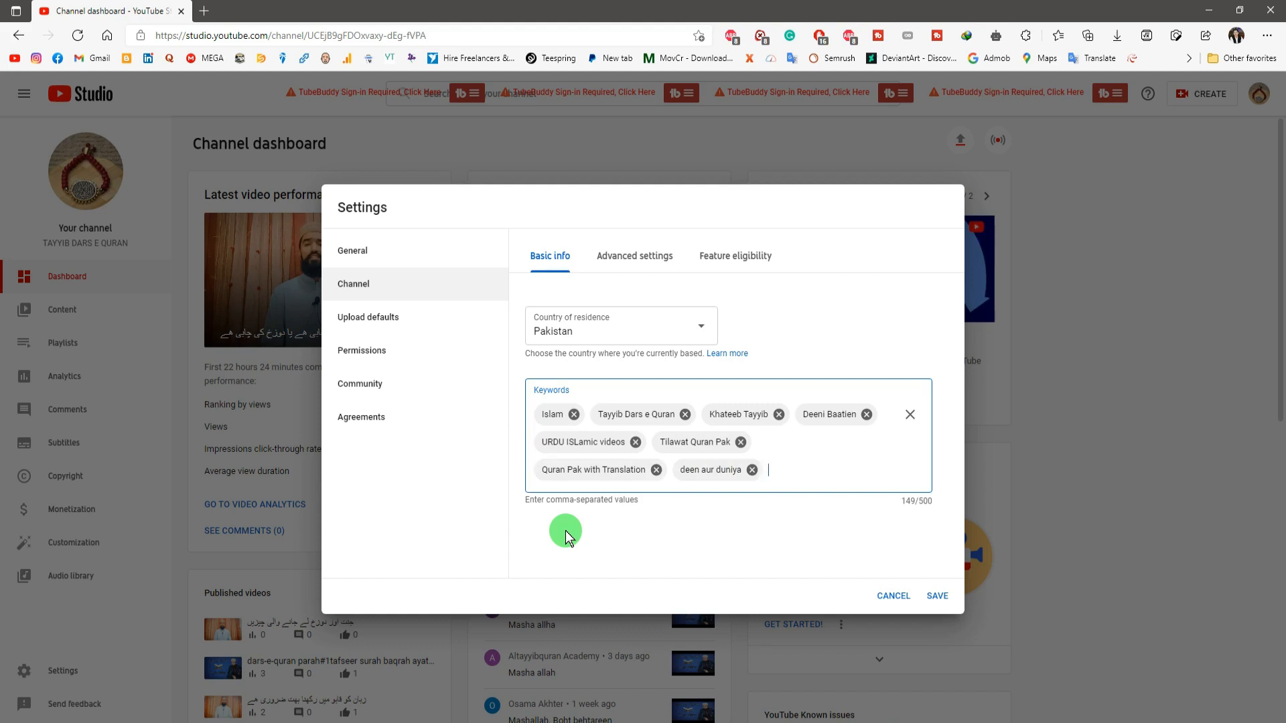
{"action": "type", "text": "U ISLamic videos,Tilawat Quran Pak,Quran Pak with Translation,deen aur duniya,Online Quran,Read and LEarn QUran"}
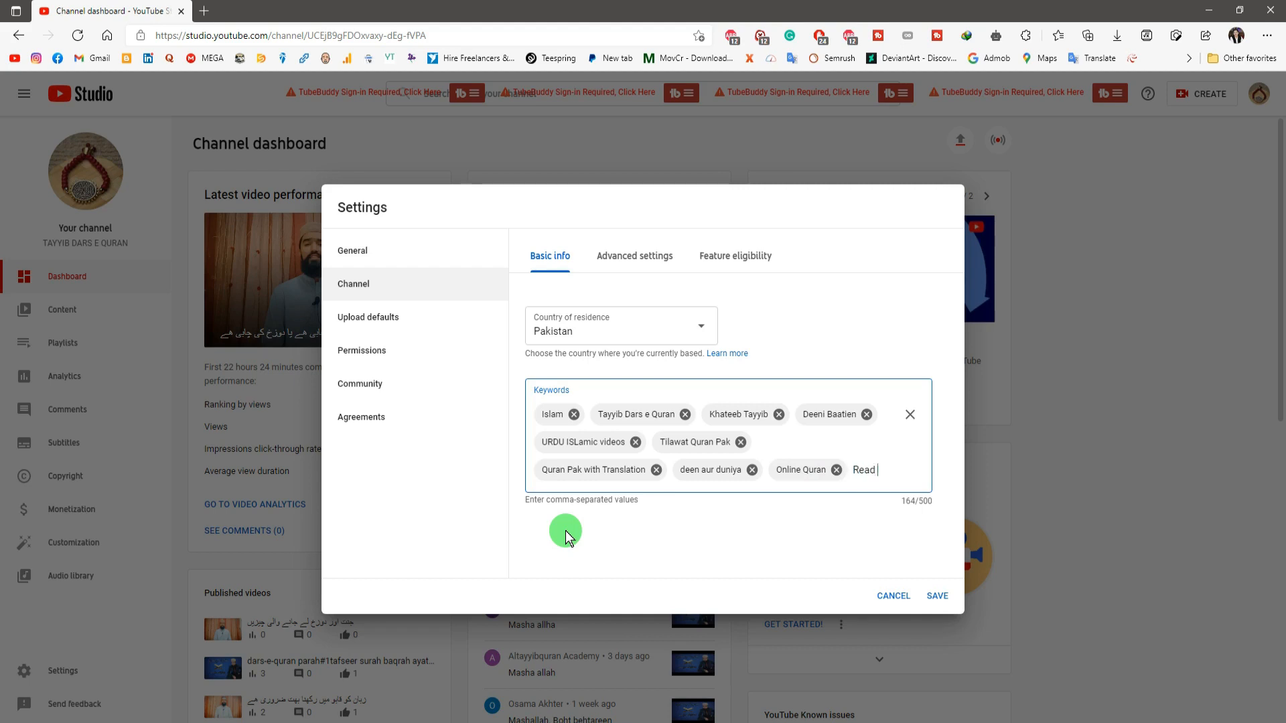
{"action": "type", "text": ","}
{"action": "type", "text": "Pakistan"}
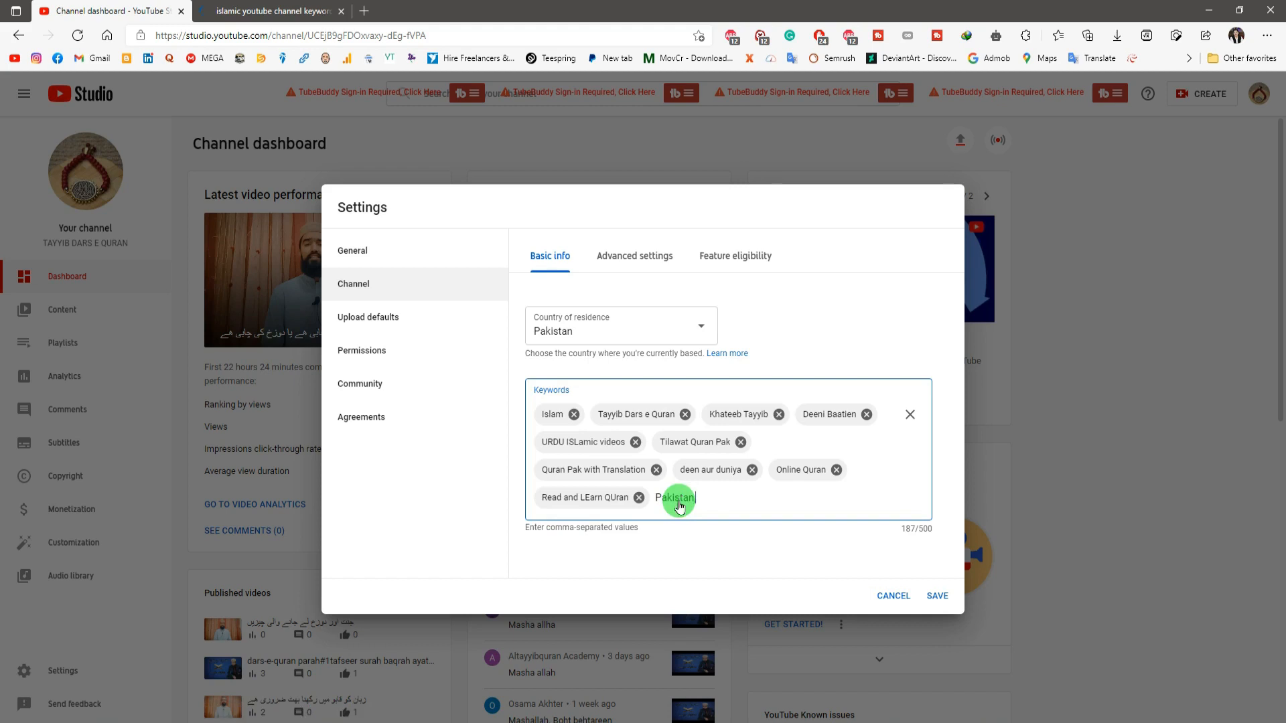
{"action": "type", "text": ","}
{"action": "type", "text": "Tajdeed o tehqeeq,Islami"}
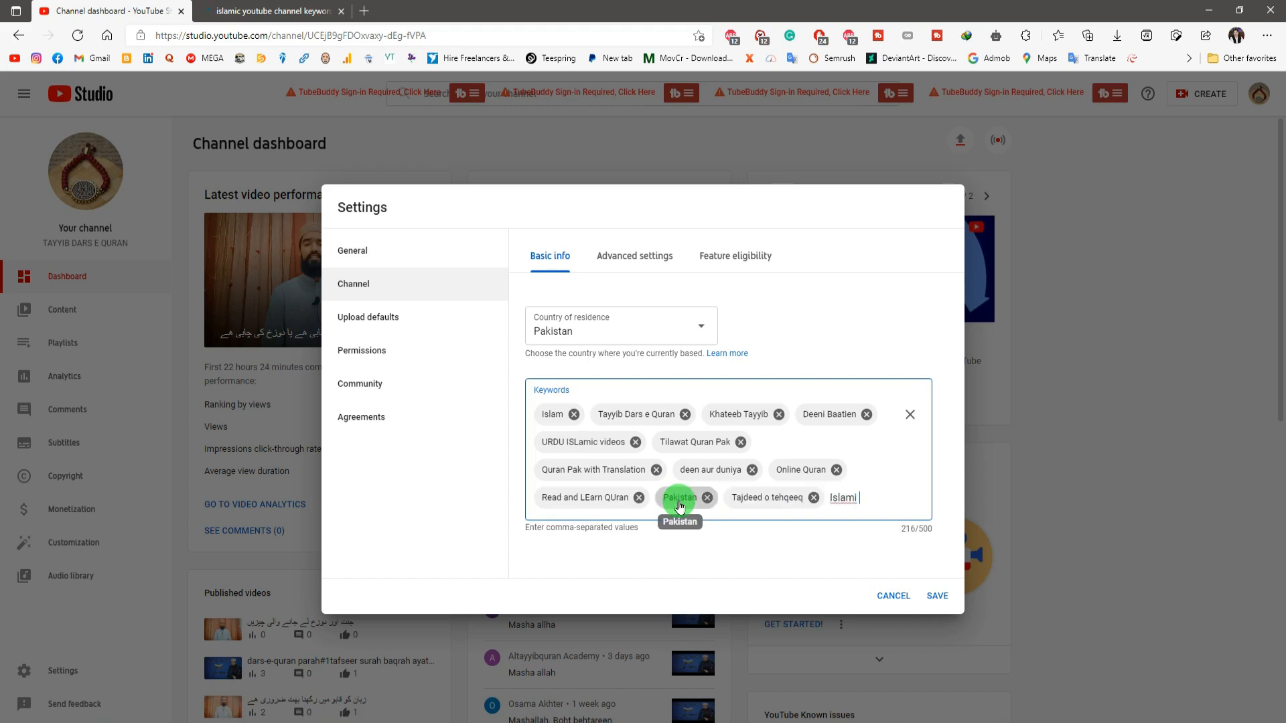
{"action": "type", "text": "c Talks,Youtu"}
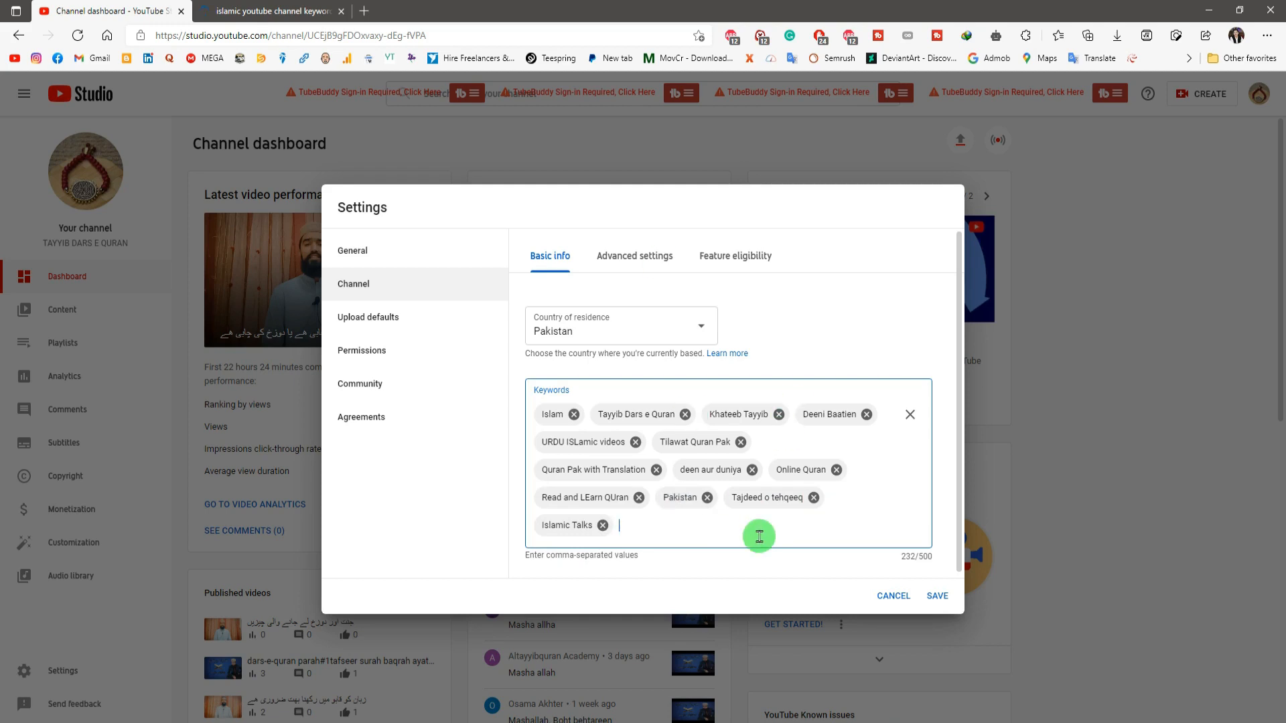
{"action": "type", "text": "be Quran Pak Read & LEarn"}
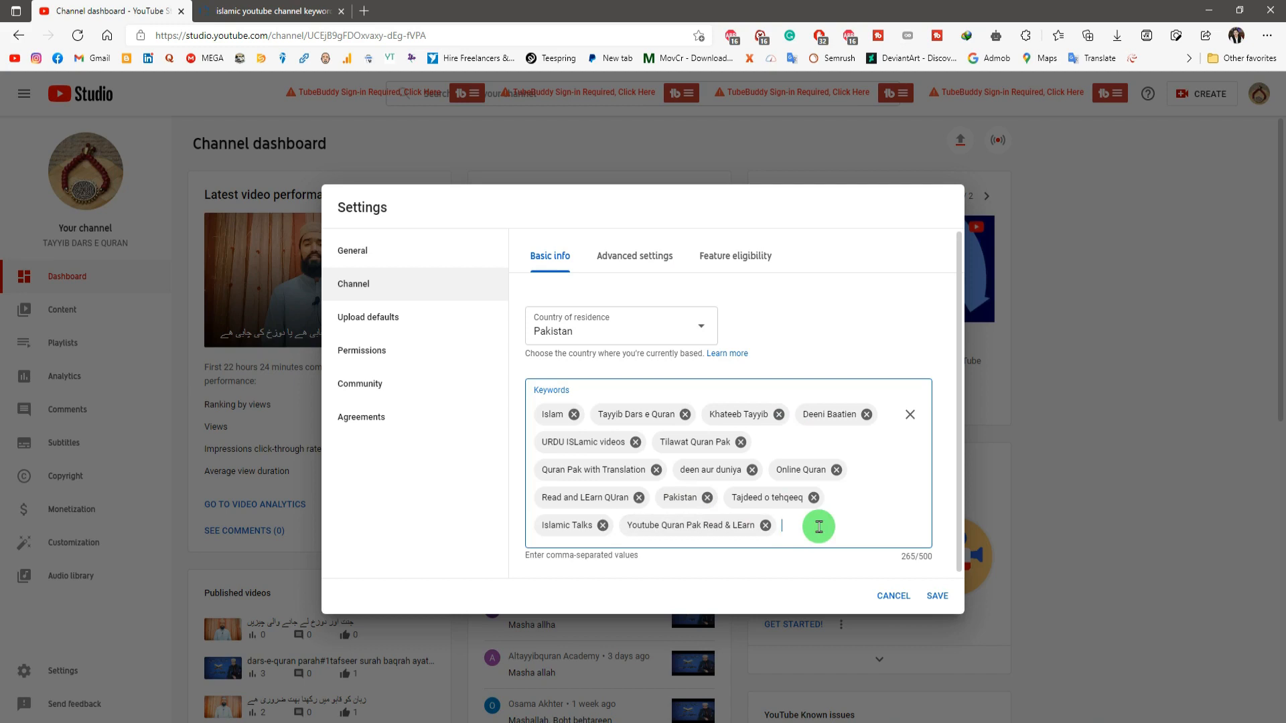
{"action": "type", "text": ",Easy LEarning of Quran Pak,Quran Majeed,Quran Majeed Tarjuma Ke S"}
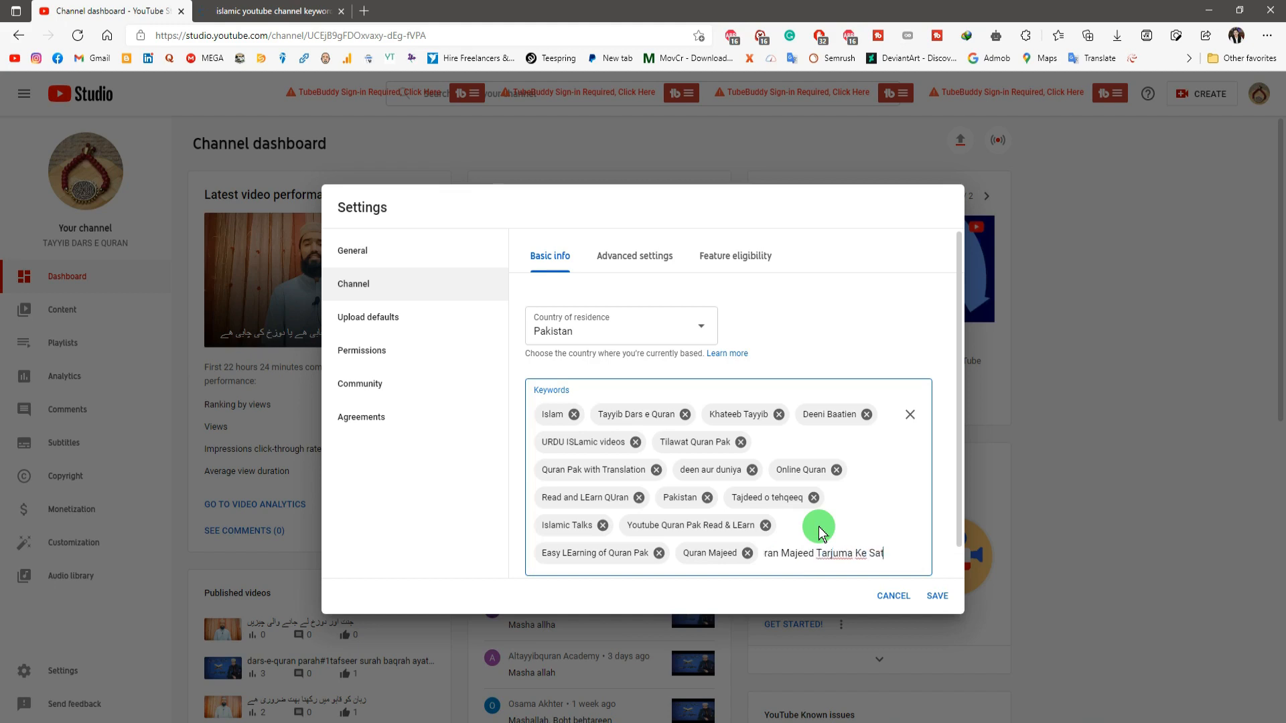
{"action": "type", "text": "ath"}
{"action": "left_click", "coordinate": [937, 596]}
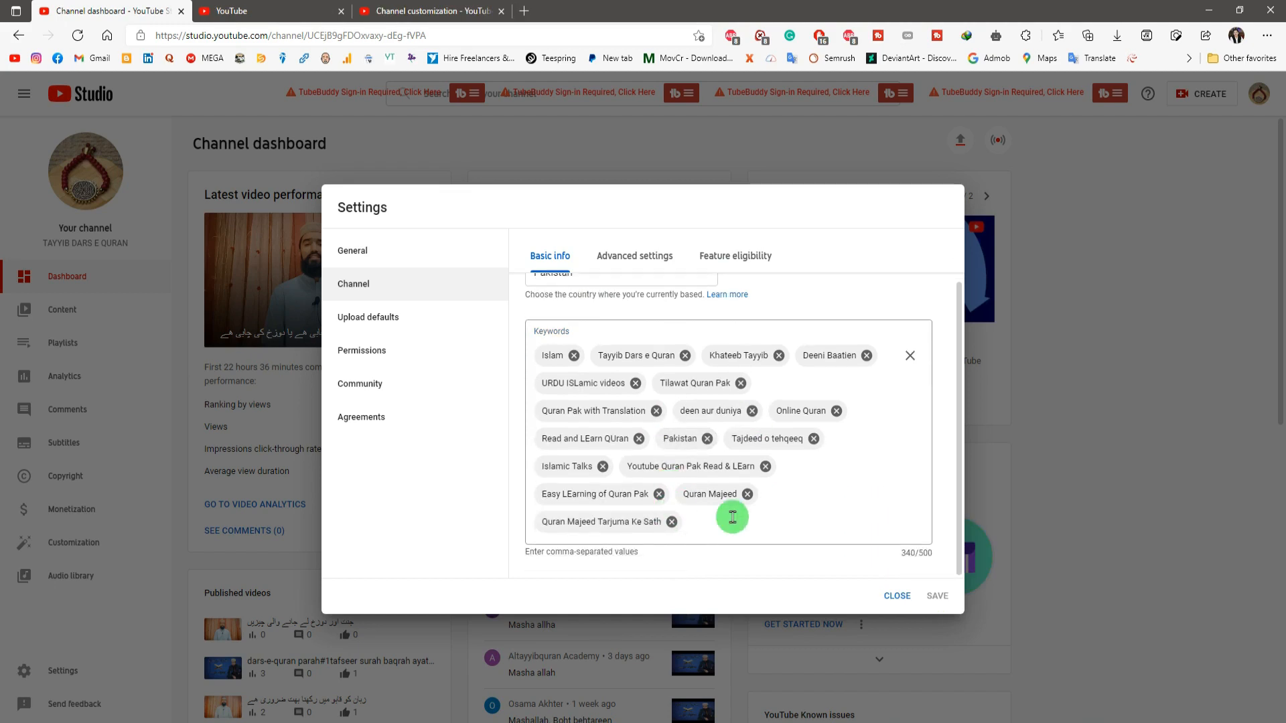
Open the channel's advanced settings and first mark the channel as not made for kids.
{"action": "left_click", "coordinate": [711, 519]}
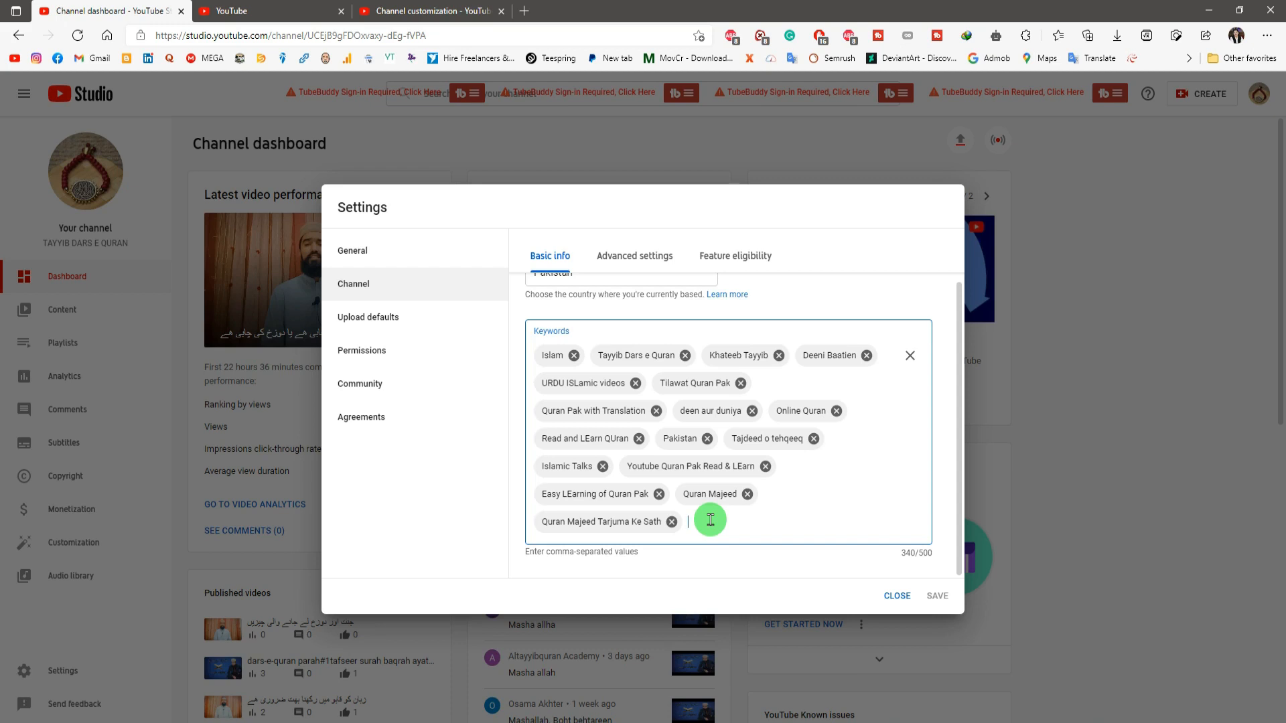
{"action": "scroll", "coordinate": [611, 370], "scroll_direction": "up", "scroll_amount": 1}
{"action": "left_click", "coordinate": [631, 252]}
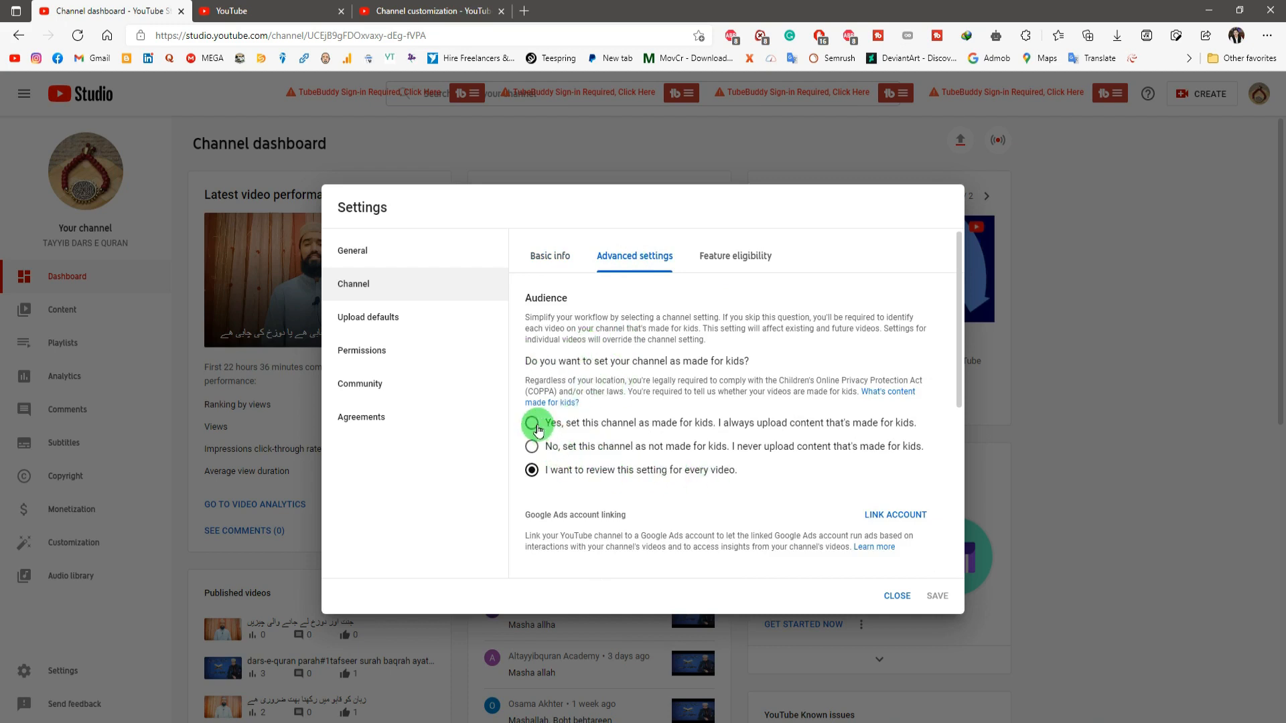
{"action": "left_click", "coordinate": [534, 445]}
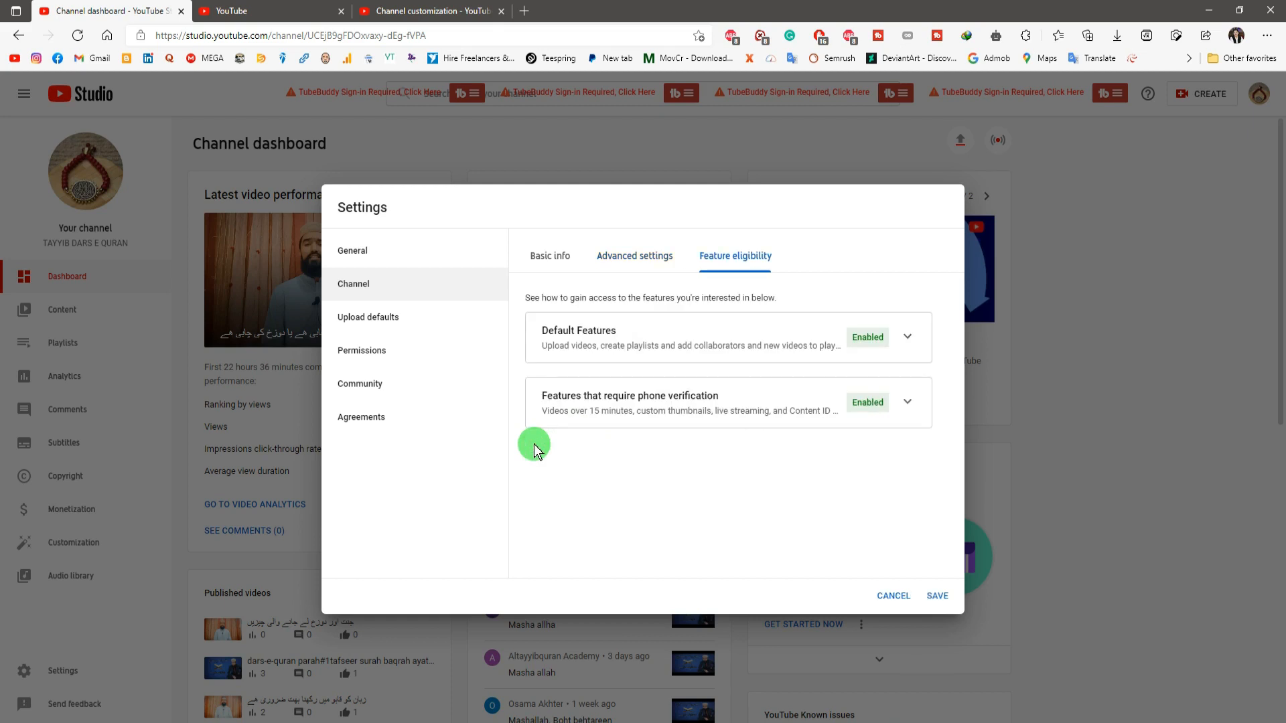
Change the audience setting to review made-for-kids status for every video.
{"action": "left_click", "coordinate": [634, 257]}
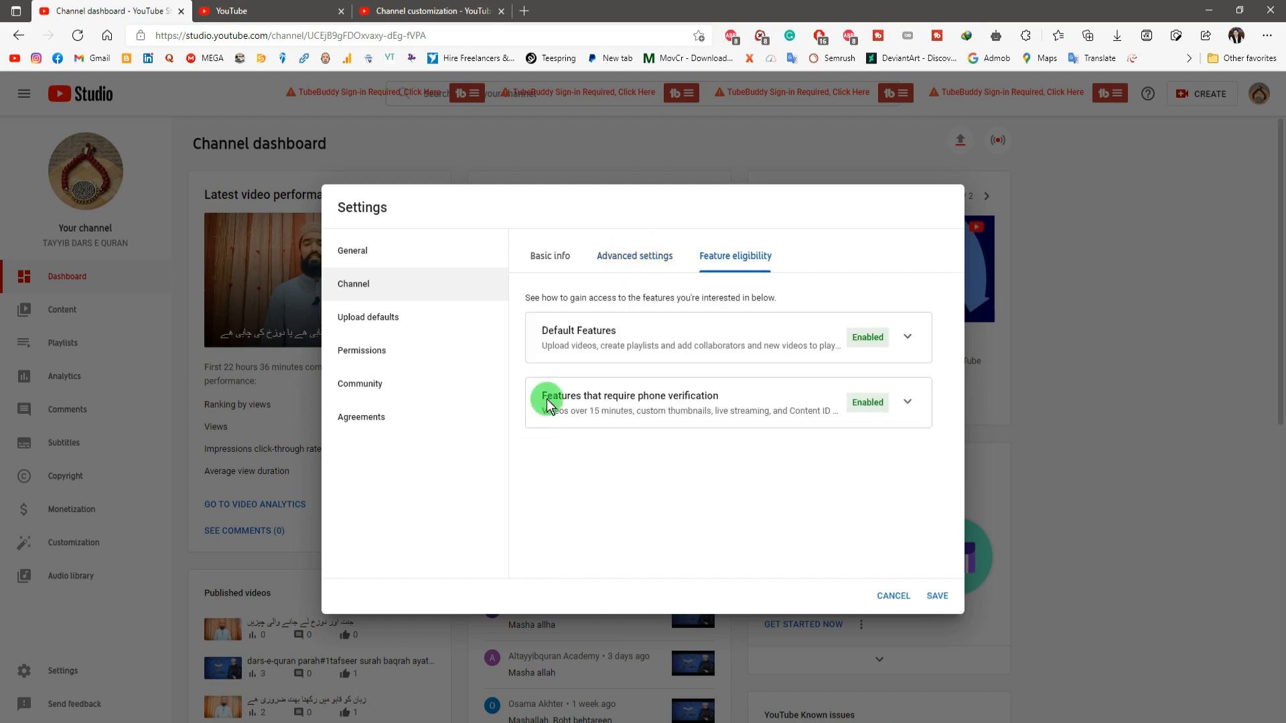
{"action": "left_click", "coordinate": [613, 257]}
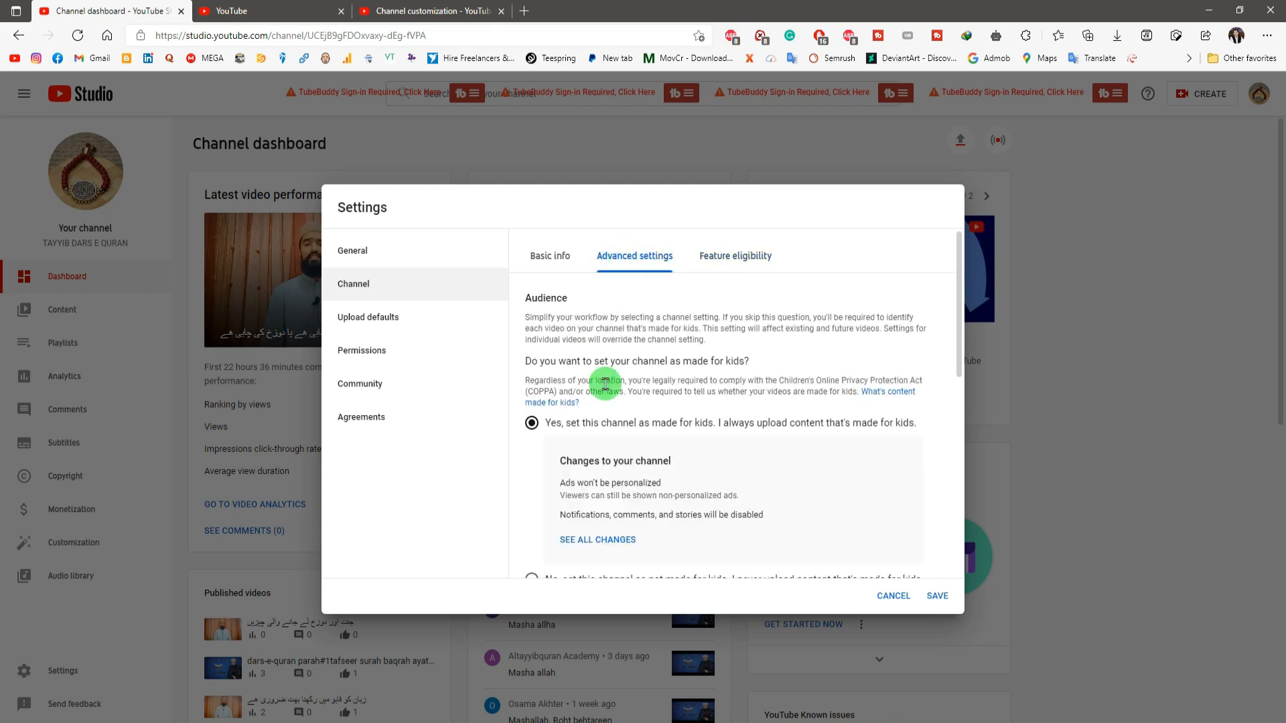
{"action": "scroll", "coordinate": [598, 432], "scroll_direction": "down", "scroll_amount": 1}
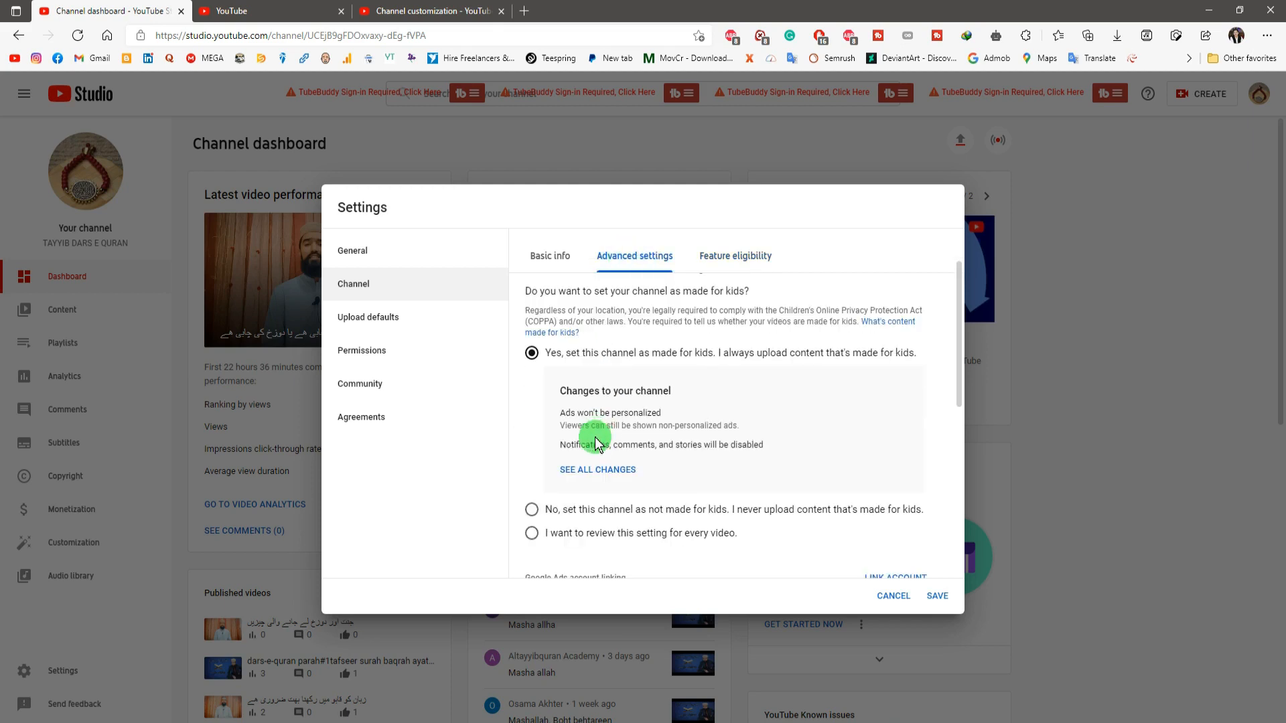
{"action": "left_click", "coordinate": [533, 535]}
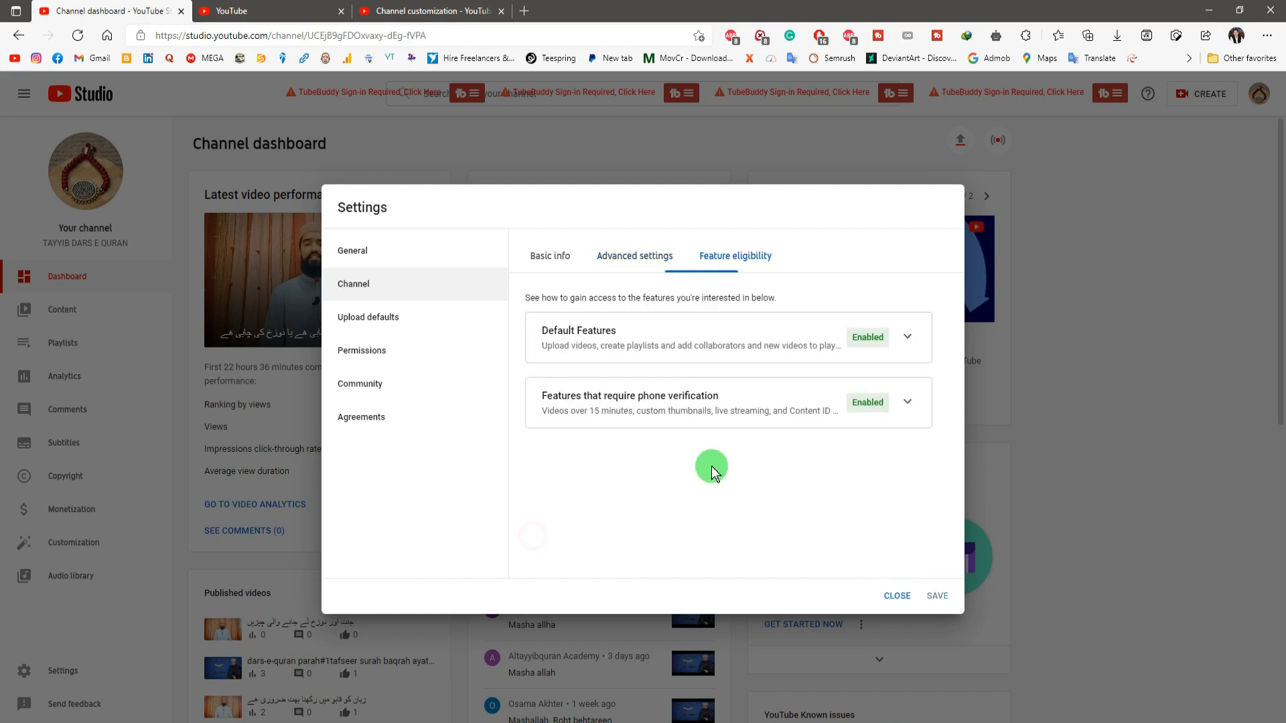
{"action": "left_click", "coordinate": [643, 255]}
{"action": "scroll", "coordinate": [735, 450], "scroll_direction": "down", "scroll_amount": 4}
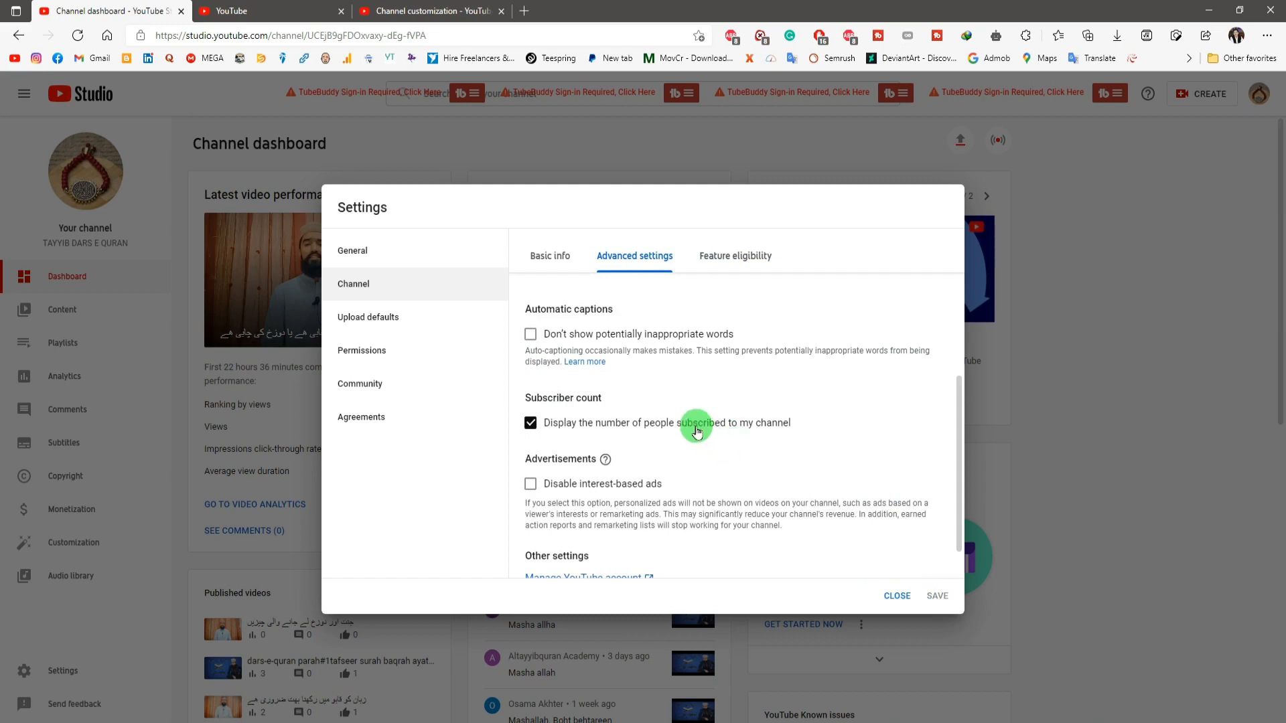
{"action": "scroll", "coordinate": [690, 429], "scroll_direction": "up", "scroll_amount": 1}
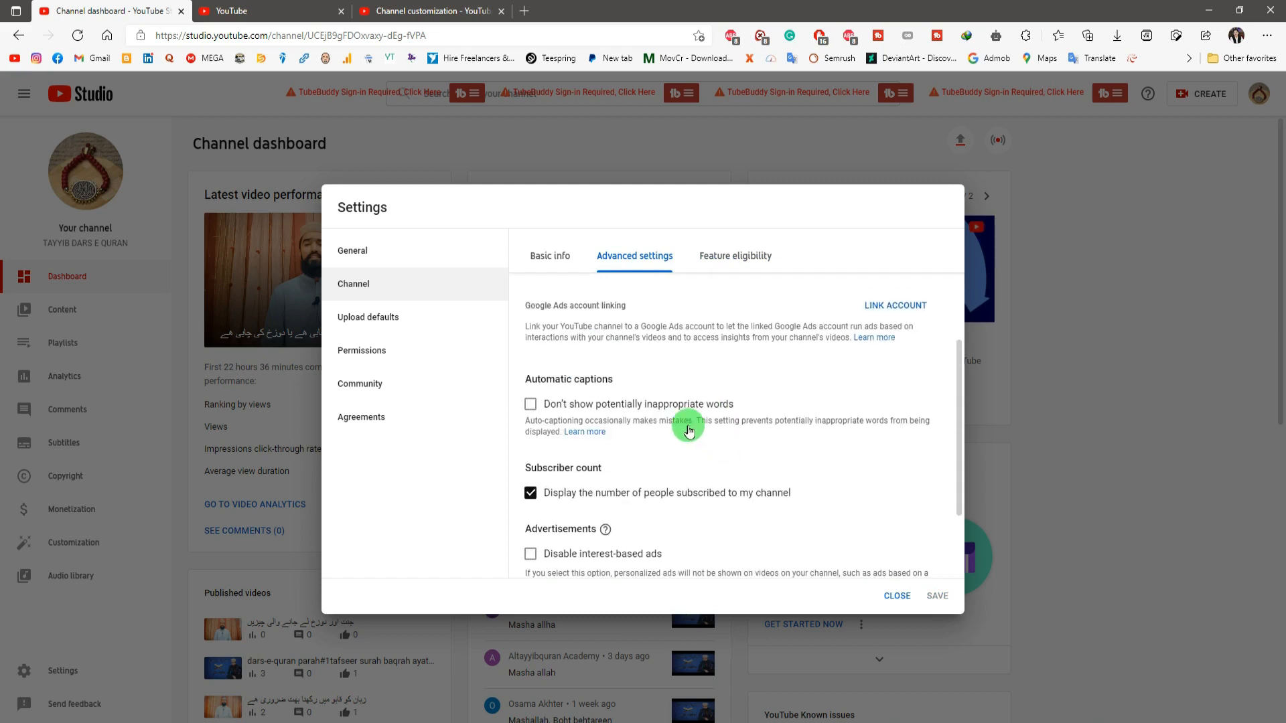
{"action": "left_click", "coordinate": [530, 406]}
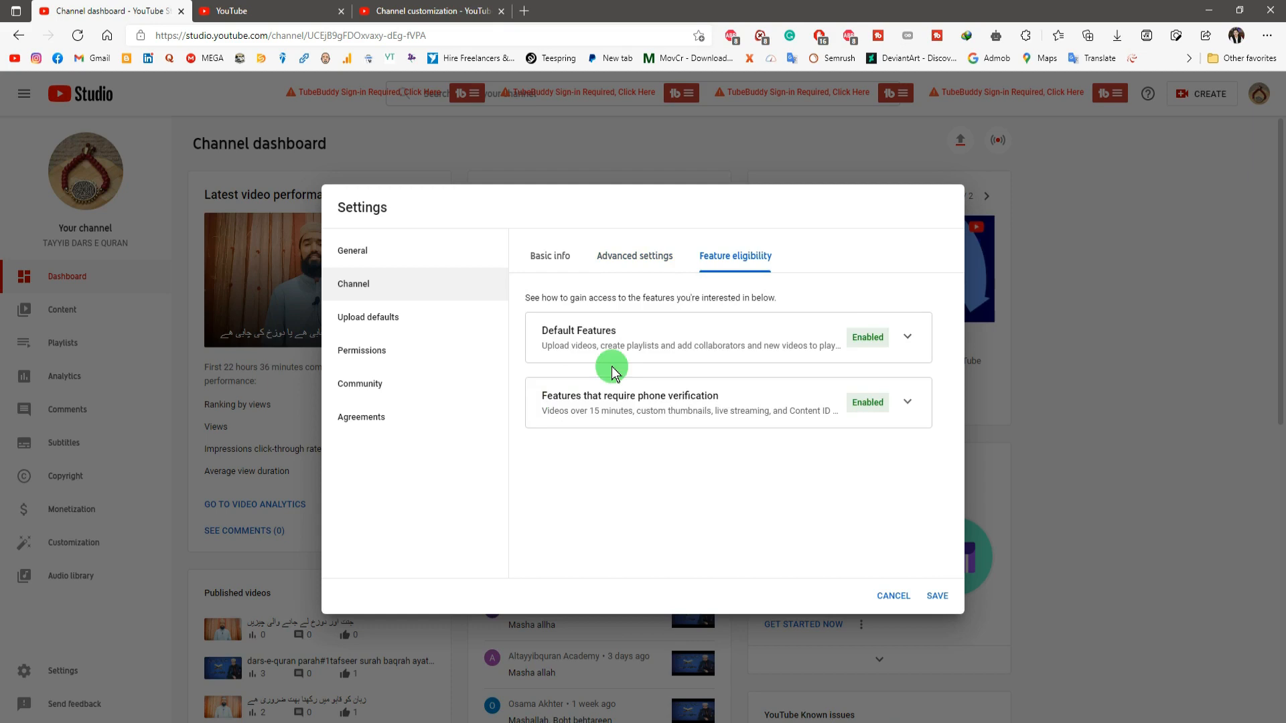
Check advanced settings: captions hide inappropriate words and the subscriber count is shown.
{"action": "left_click", "coordinate": [635, 257]}
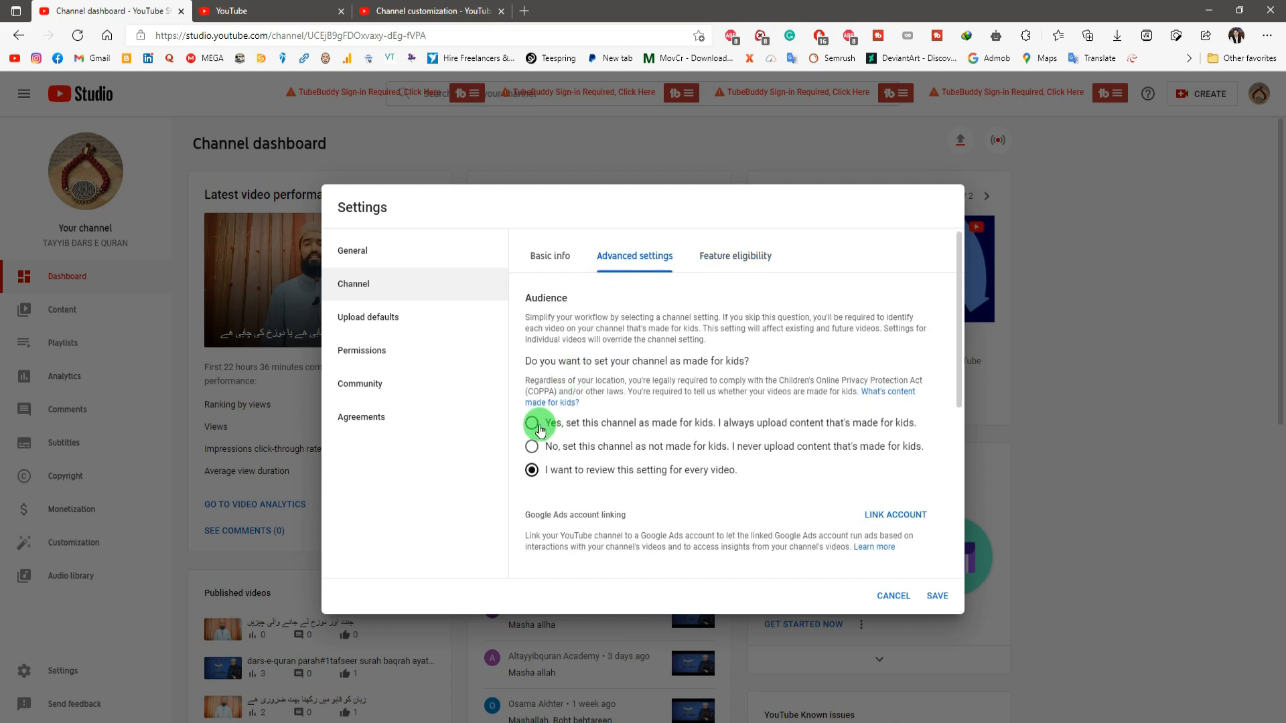
{"action": "scroll", "coordinate": [669, 389], "scroll_direction": "down", "scroll_amount": 2}
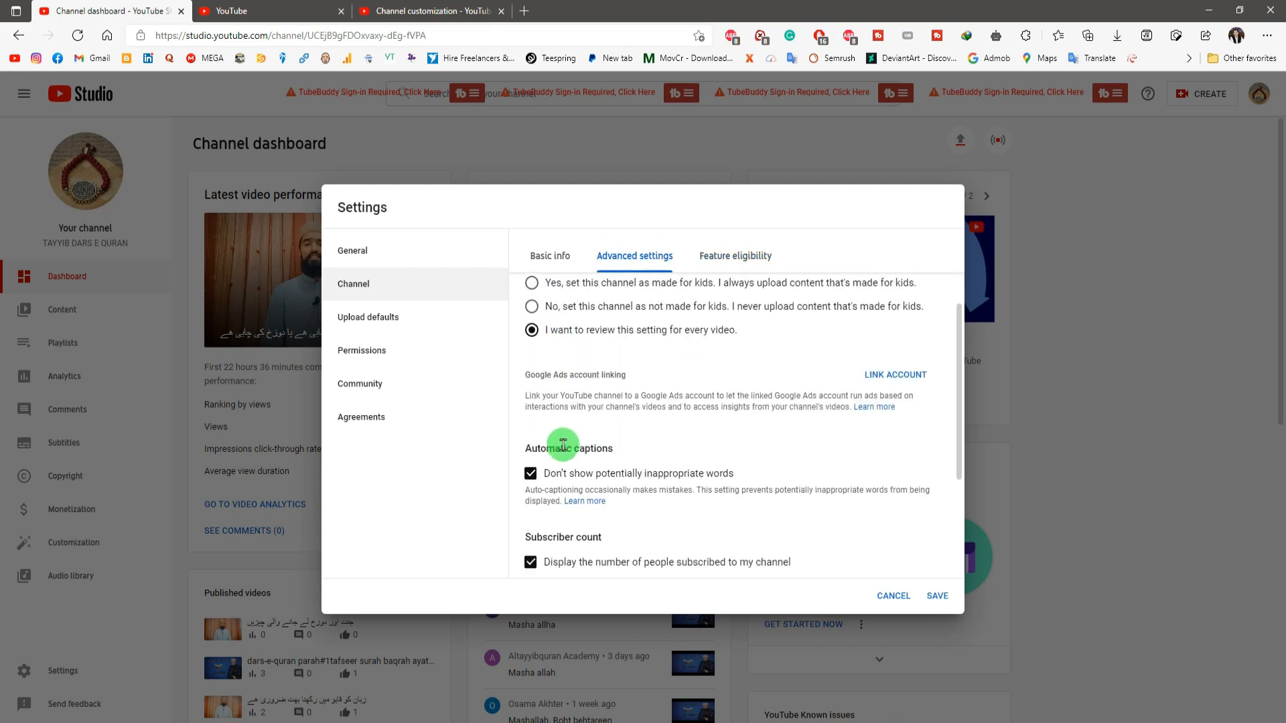
{"action": "scroll", "coordinate": [589, 415], "scroll_direction": "down", "scroll_amount": 2}
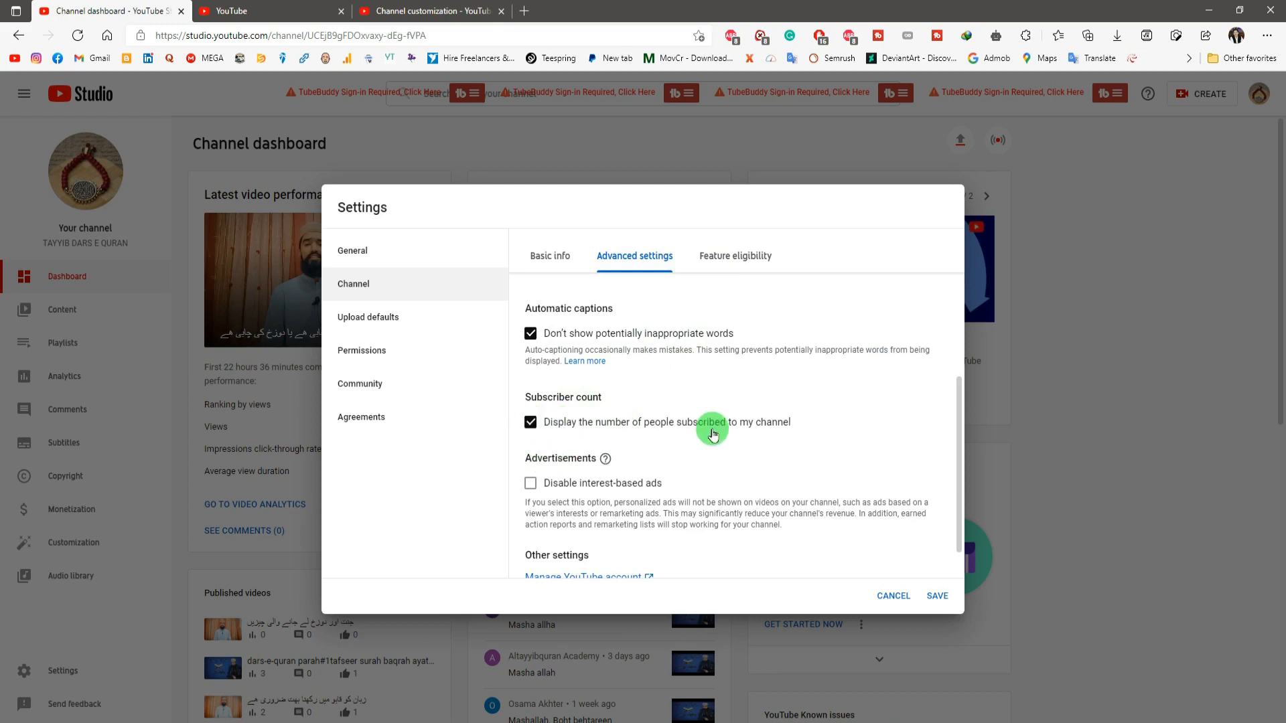
{"action": "scroll", "coordinate": [623, 428], "scroll_direction": "down", "scroll_amount": 1}
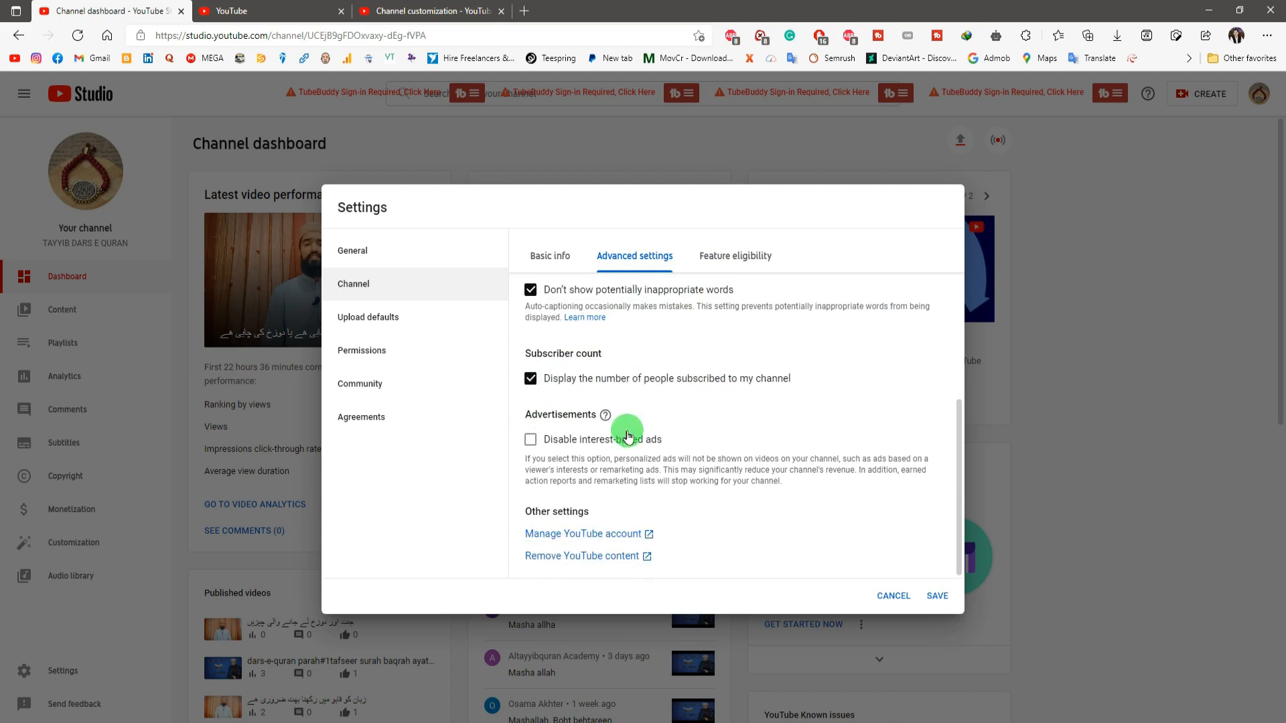
{"action": "scroll", "coordinate": [627, 432], "scroll_direction": "up", "scroll_amount": 7}
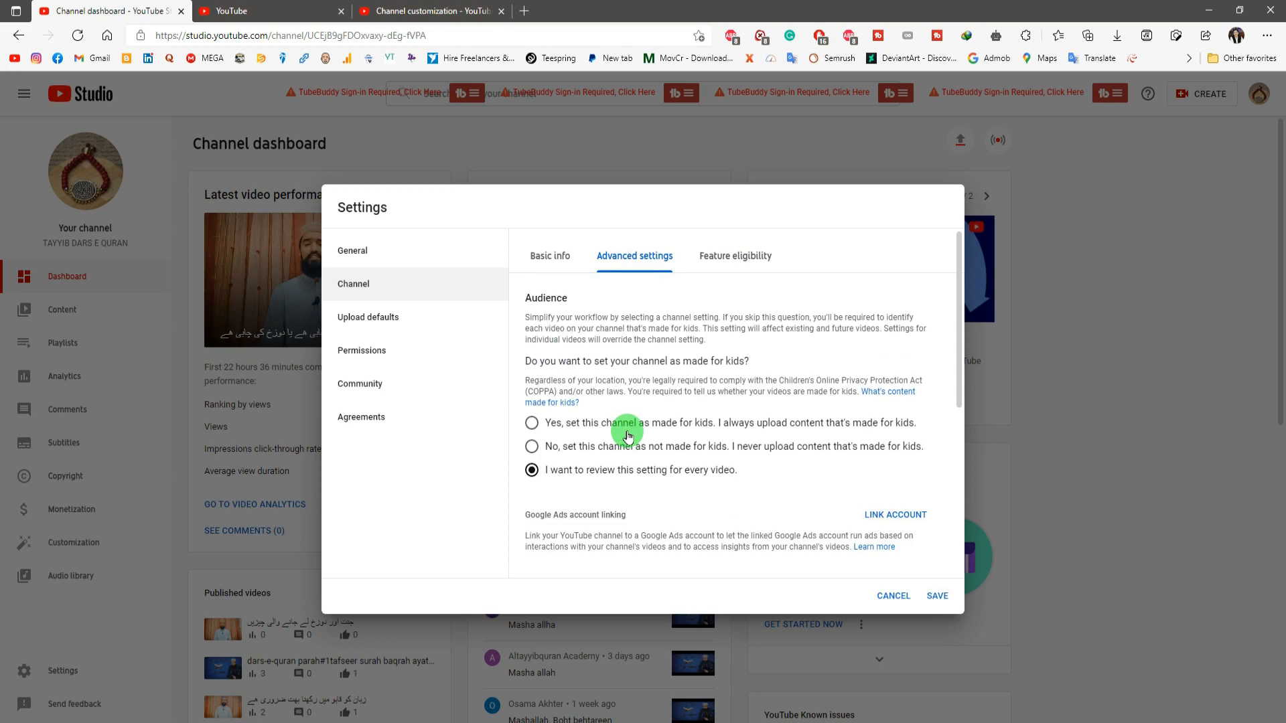
{"action": "scroll", "coordinate": [627, 435], "scroll_direction": "down", "scroll_amount": 4}
{"action": "scroll", "coordinate": [628, 432], "scroll_direction": "up", "scroll_amount": 4}
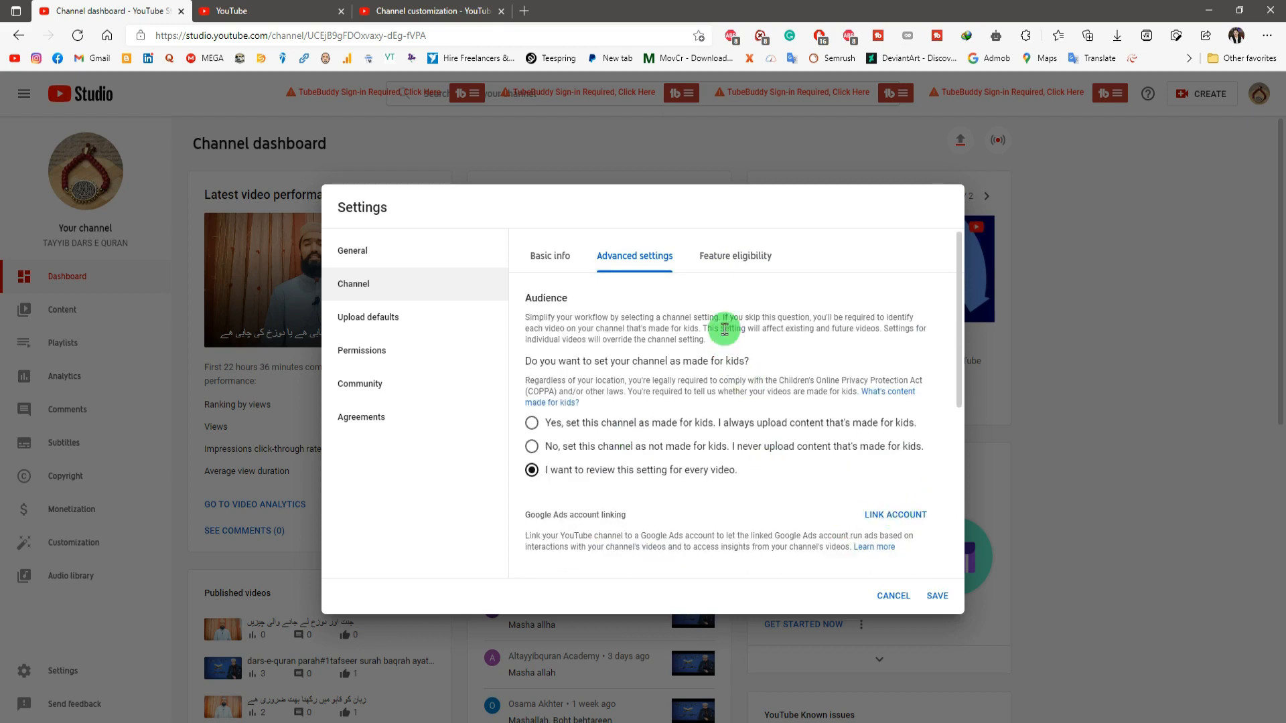
{"action": "left_click", "coordinate": [728, 259]}
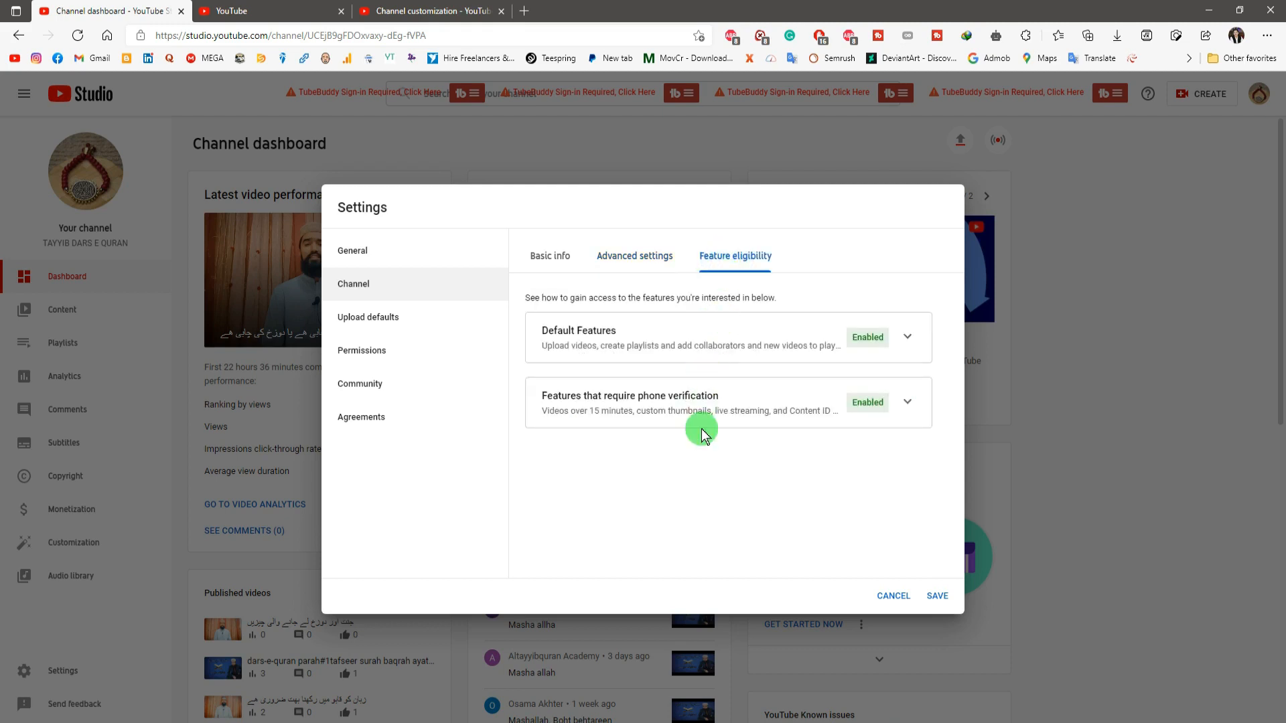
Expand Default Features, then expand and collapse the phone-verification features' requirements.
{"action": "left_click", "coordinate": [907, 344]}
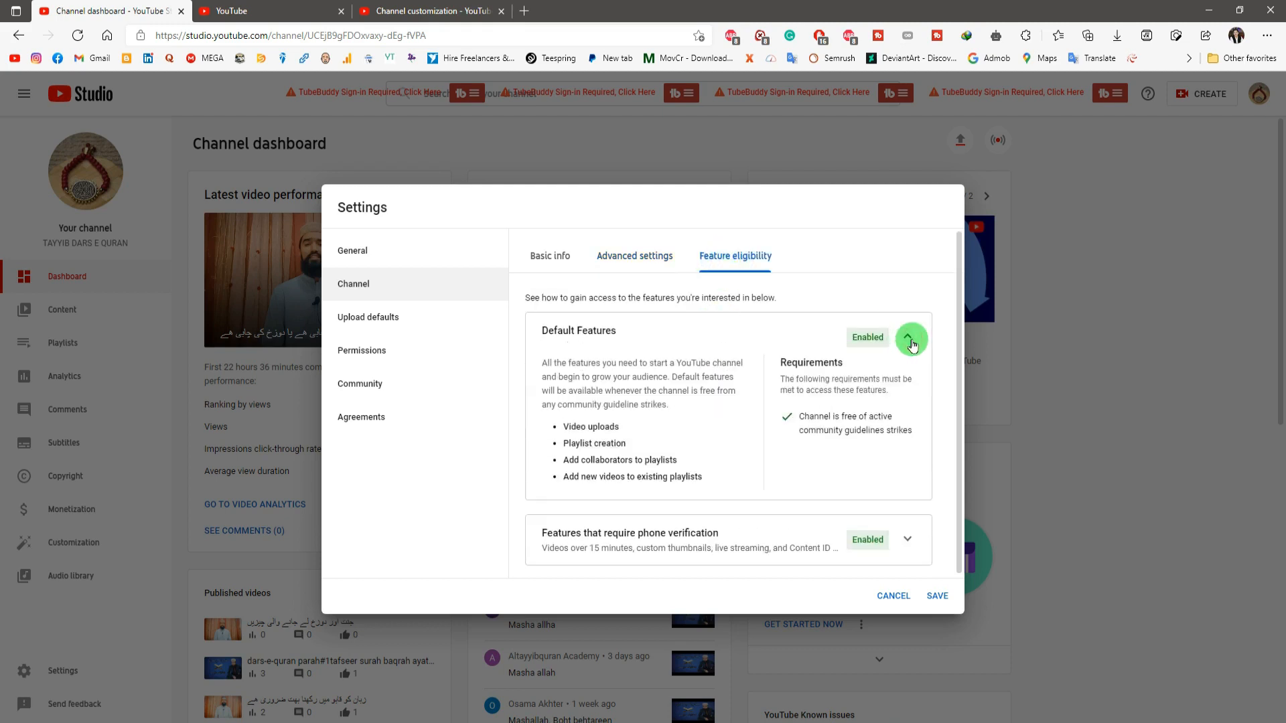
{"action": "left_click", "coordinate": [910, 341]}
{"action": "left_click", "coordinate": [906, 404]}
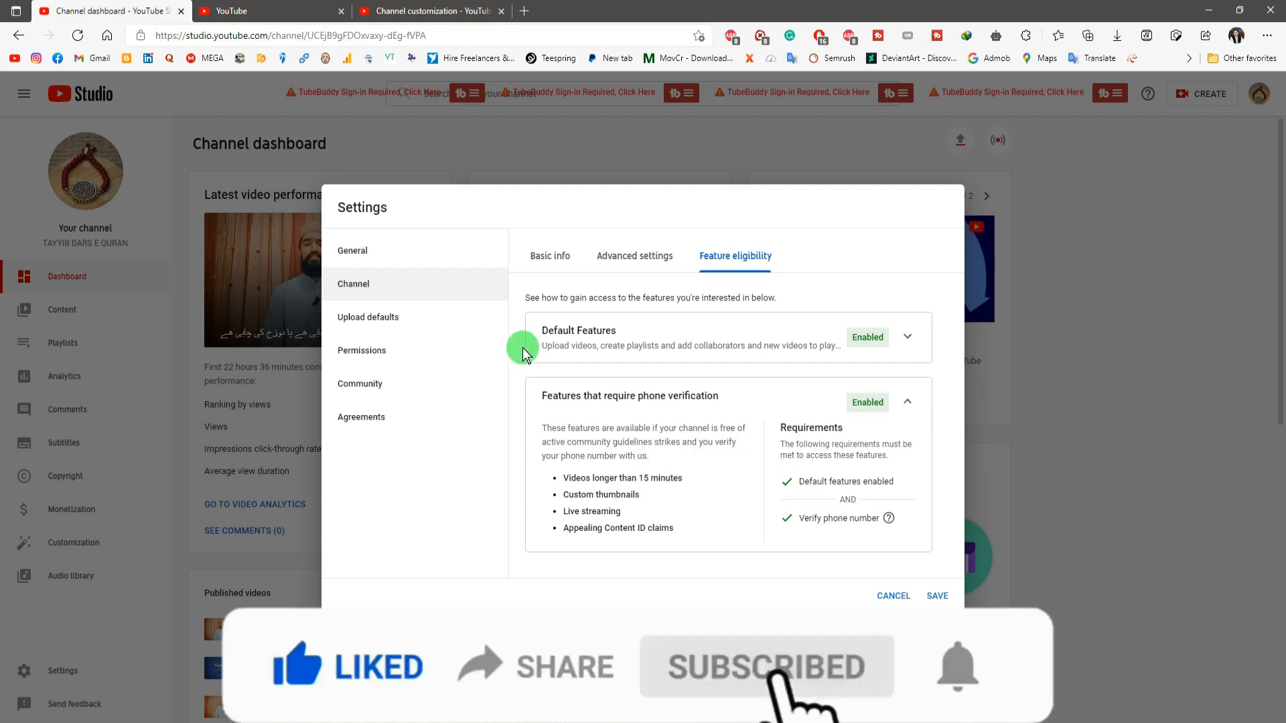
{"action": "left_click", "coordinate": [893, 396]}
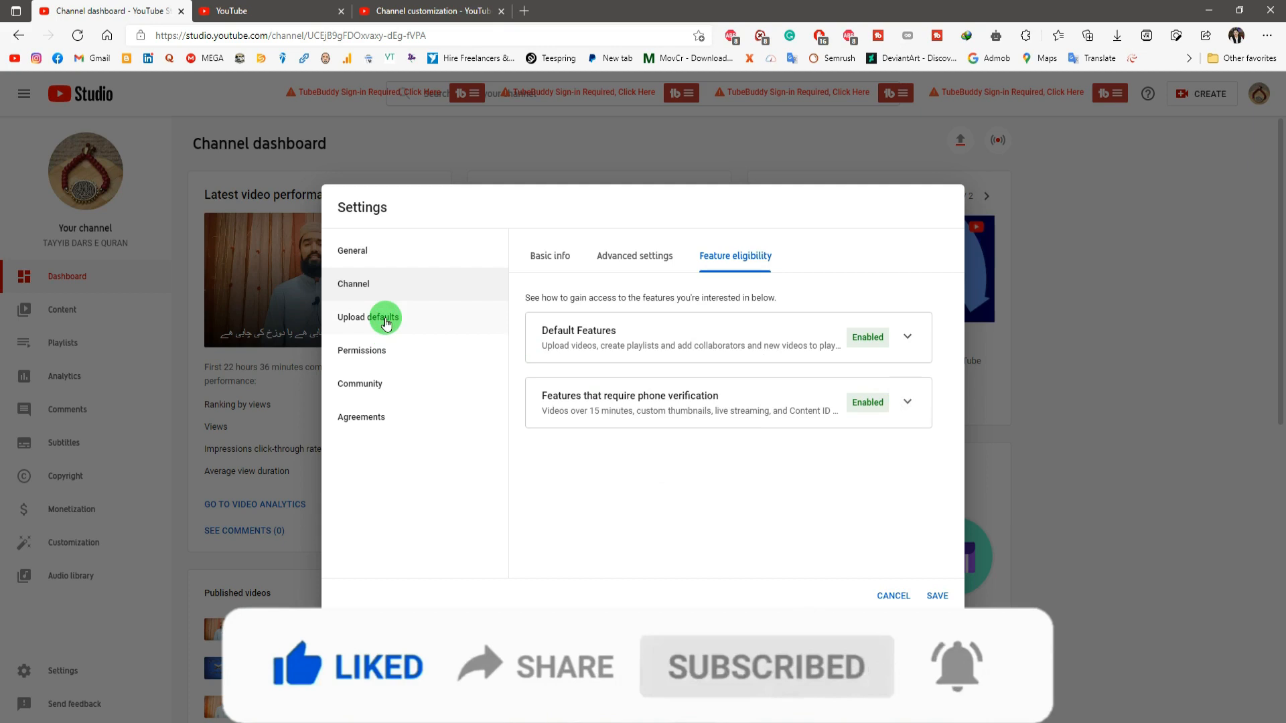
In Upload defaults basic info, enter the default description #tayyibdarsequran.
{"action": "left_click", "coordinate": [386, 322]}
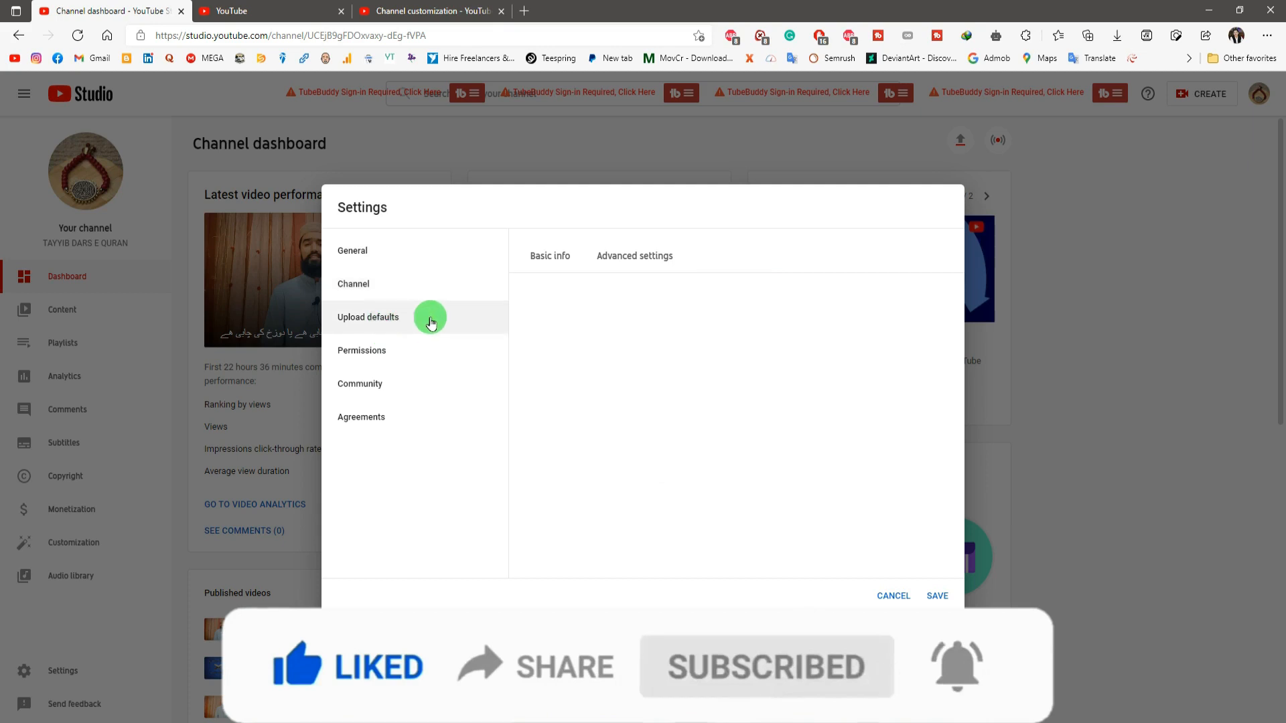
{"action": "left_click", "coordinate": [563, 260]}
{"action": "left_click", "coordinate": [572, 318]}
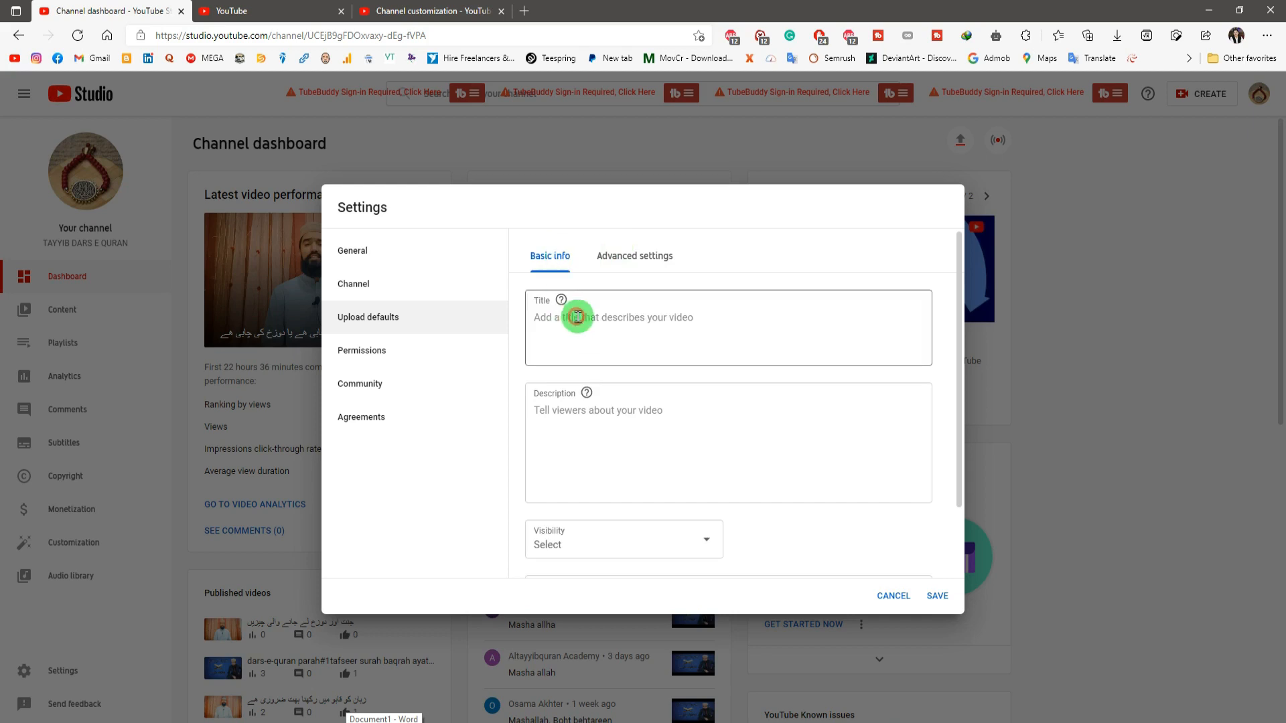
{"action": "left_click", "coordinate": [597, 411]}
{"action": "type", "text": "#tayyab"}
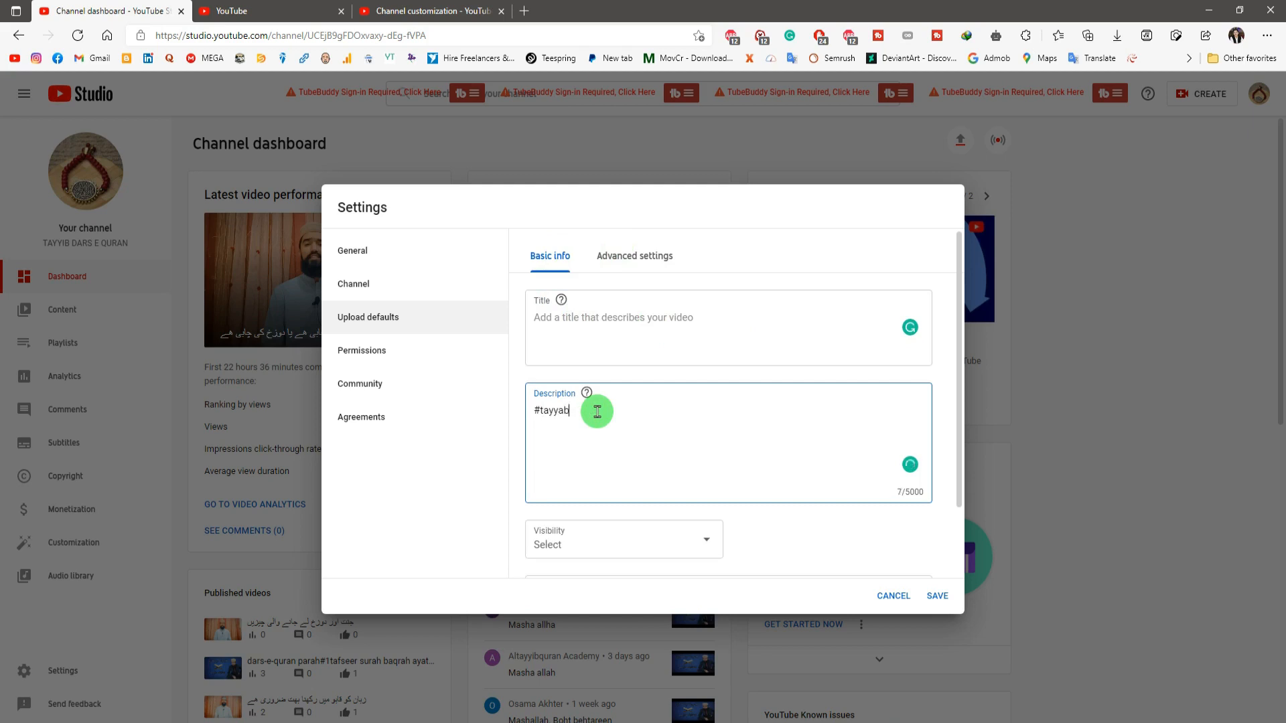
{"action": "type", "text": "d"}
{"action": "type", "text": "n"}
Set default visibility to Public and add the tag #tayyabidarsequran.
{"action": "scroll", "coordinate": [608, 429], "scroll_direction": "down", "scroll_amount": 2}
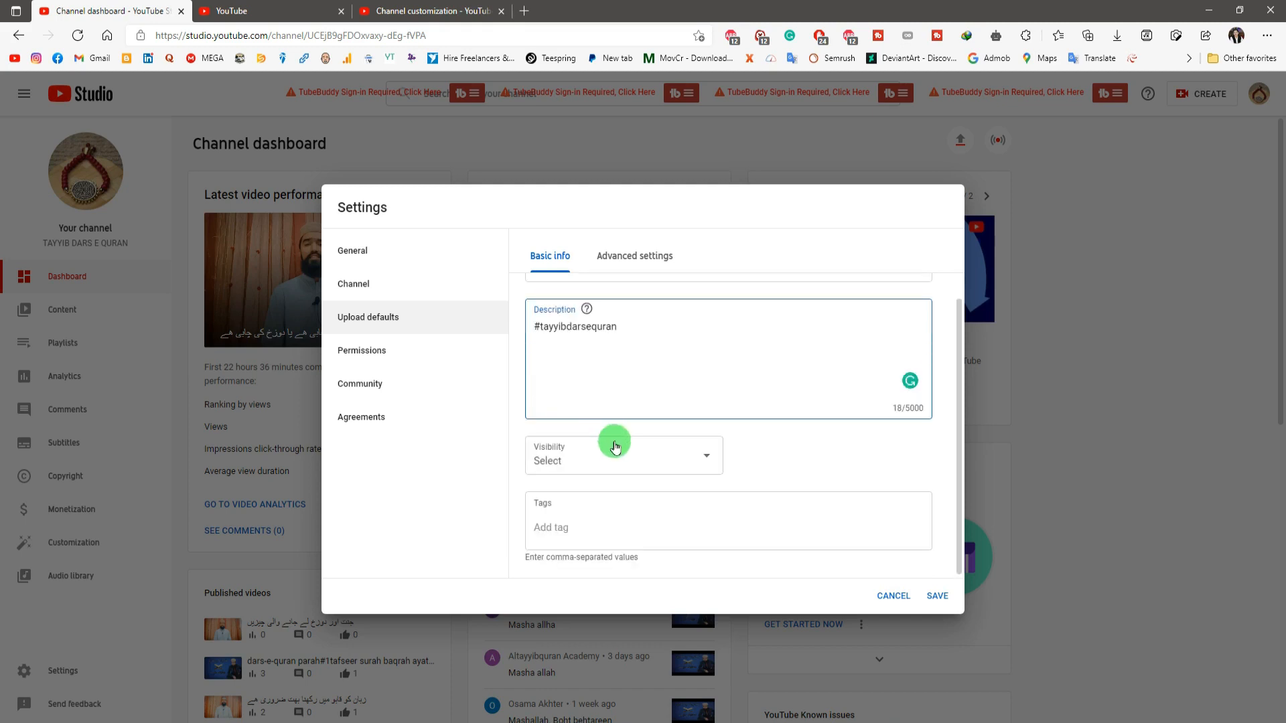
{"action": "left_click", "coordinate": [661, 450]}
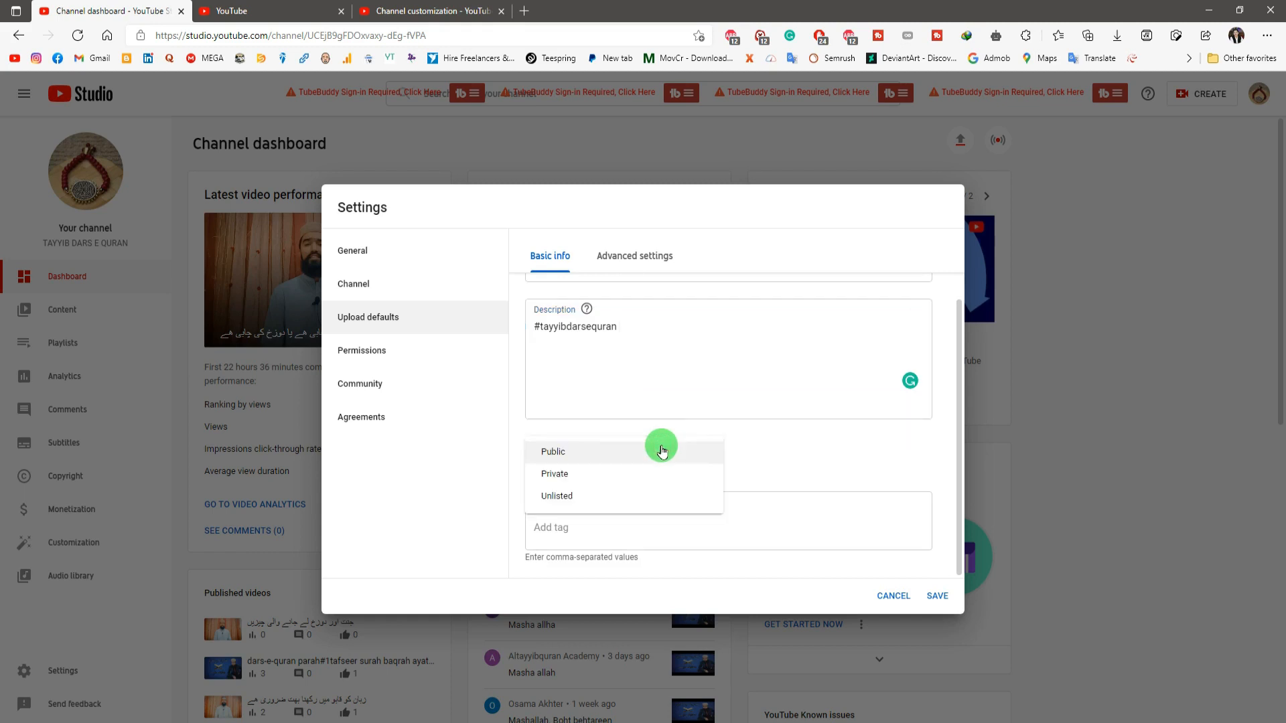
{"action": "left_click", "coordinate": [561, 453]}
{"action": "left_click", "coordinate": [554, 532]}
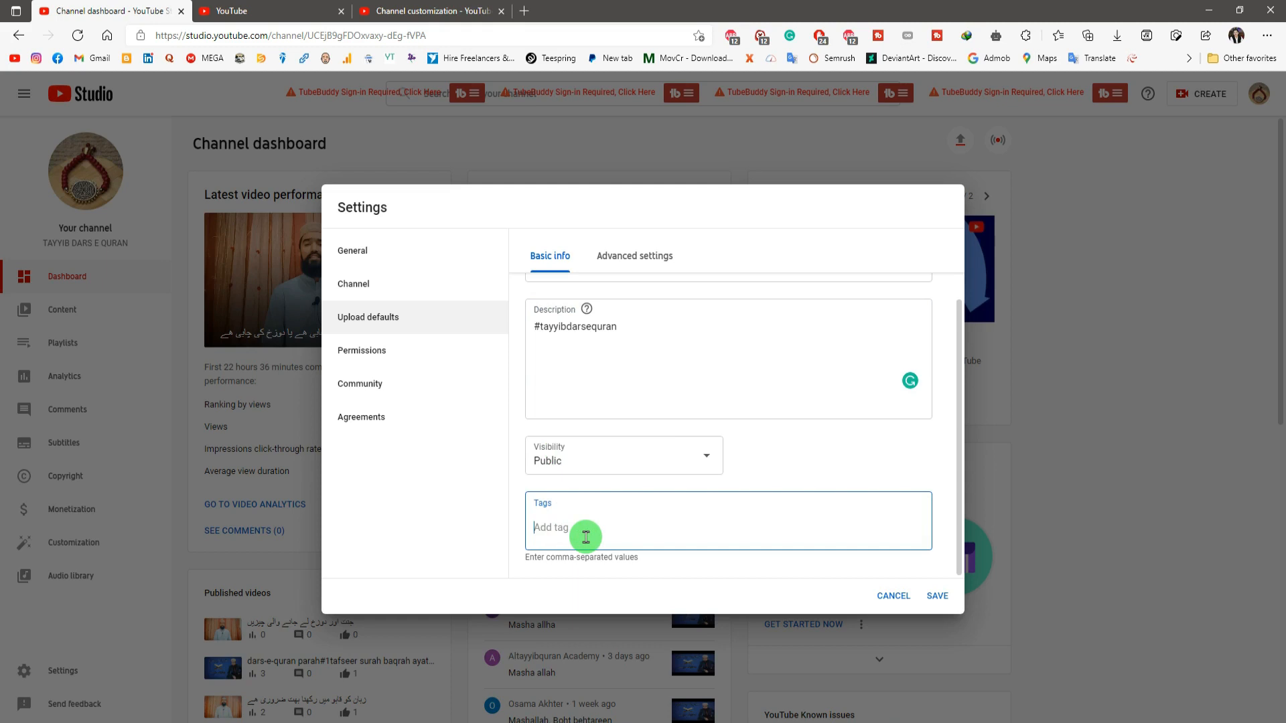
{"action": "type", "text": "#tayyabidarsequran"}
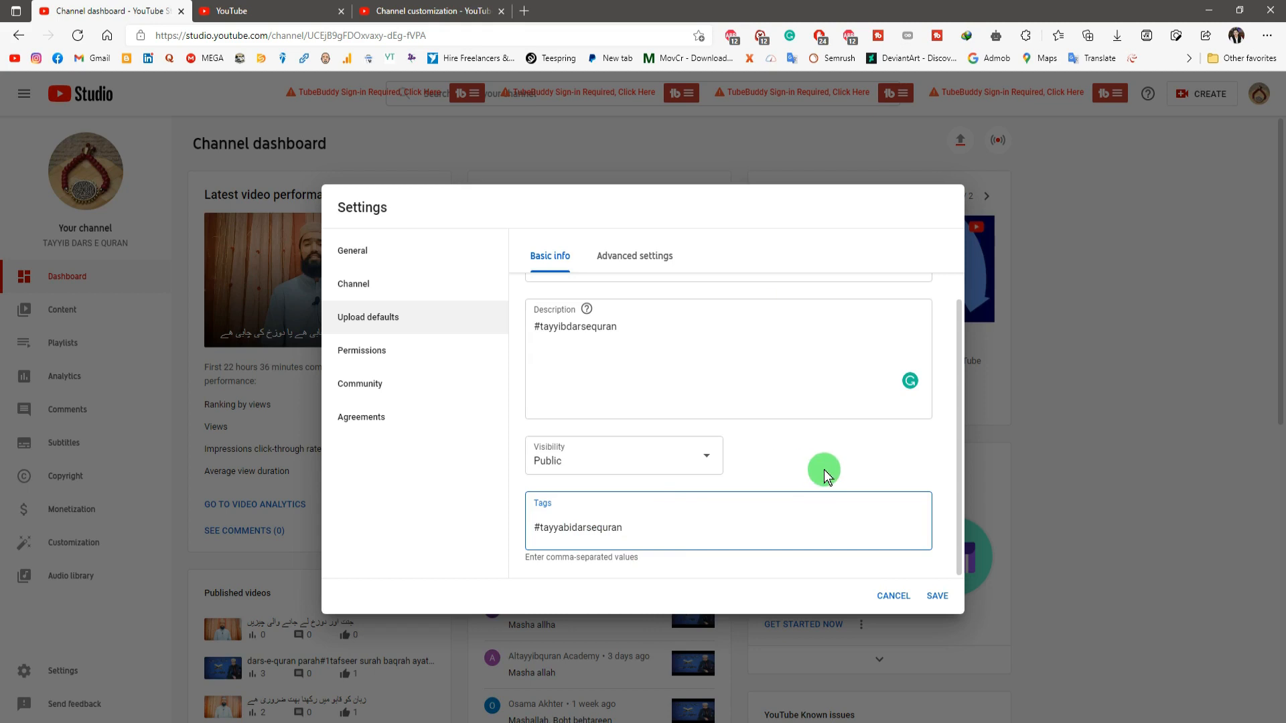
{"action": "scroll", "coordinate": [825, 474], "scroll_direction": "up", "scroll_amount": 2}
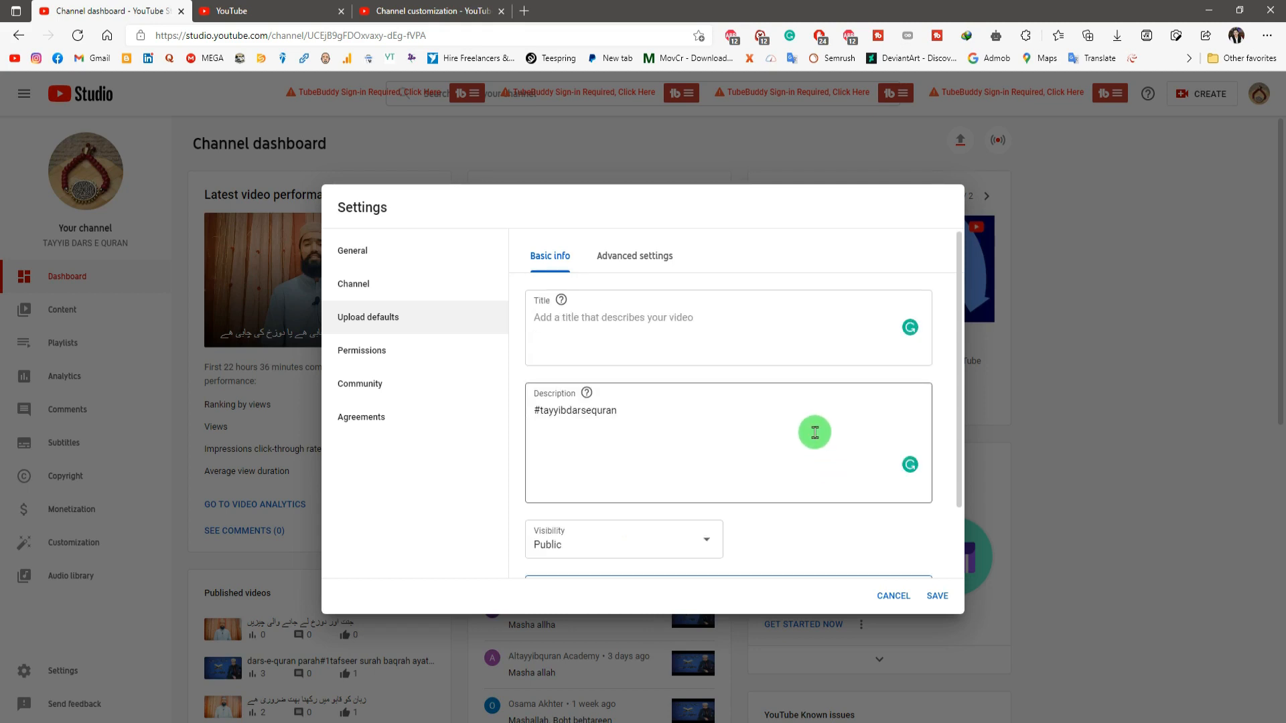
Set the default upload category to Education in advanced upload defaults.
{"action": "left_click", "coordinate": [647, 257]}
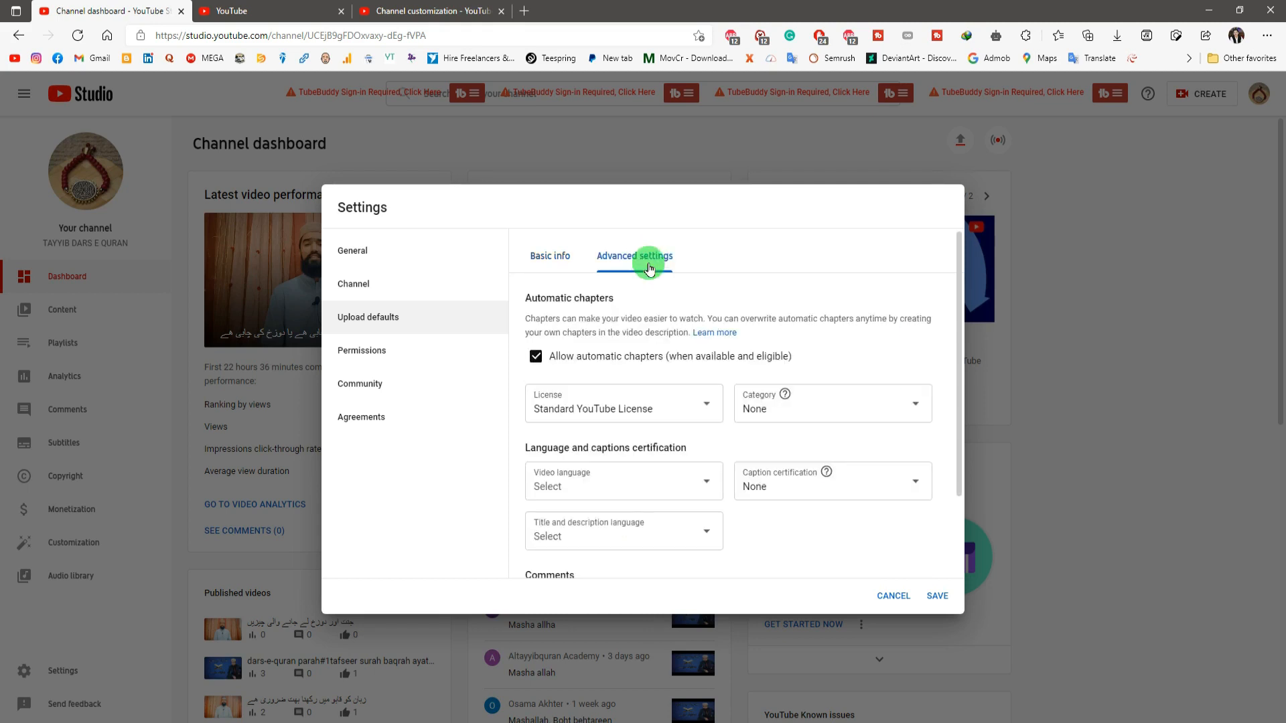
{"action": "left_click", "coordinate": [813, 412]}
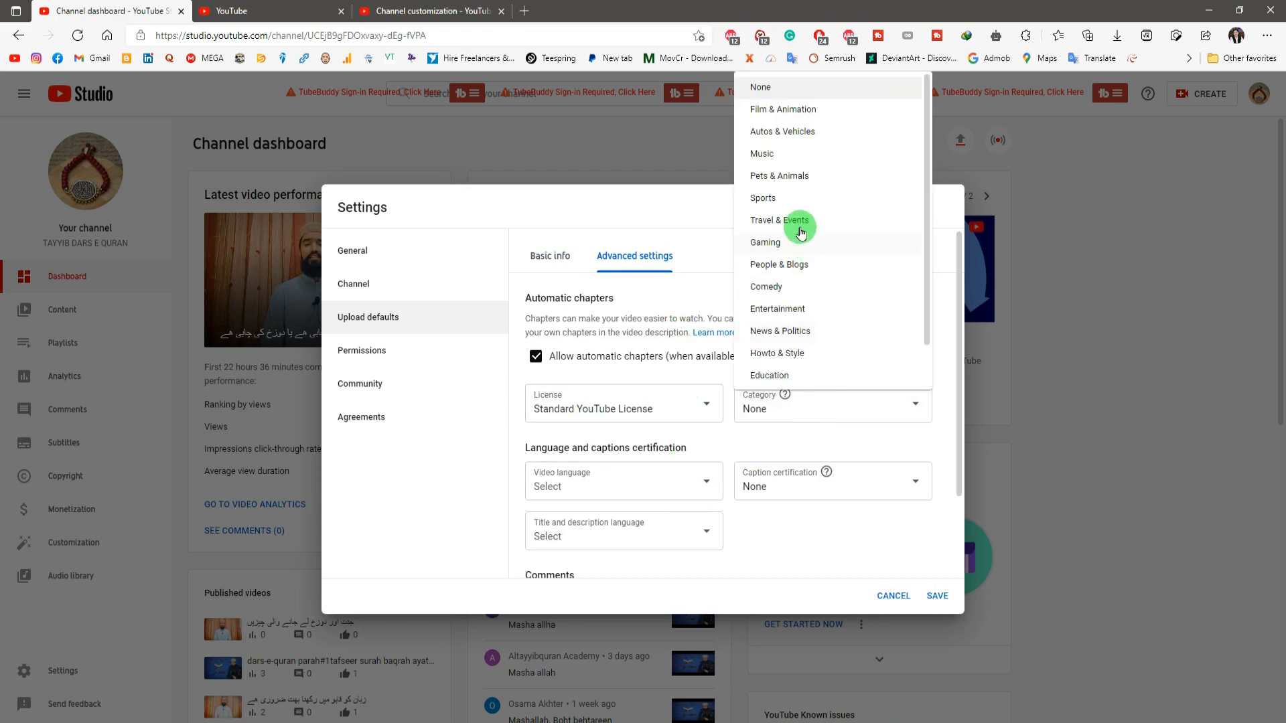
{"action": "scroll", "coordinate": [791, 174], "scroll_direction": "down", "scroll_amount": 1}
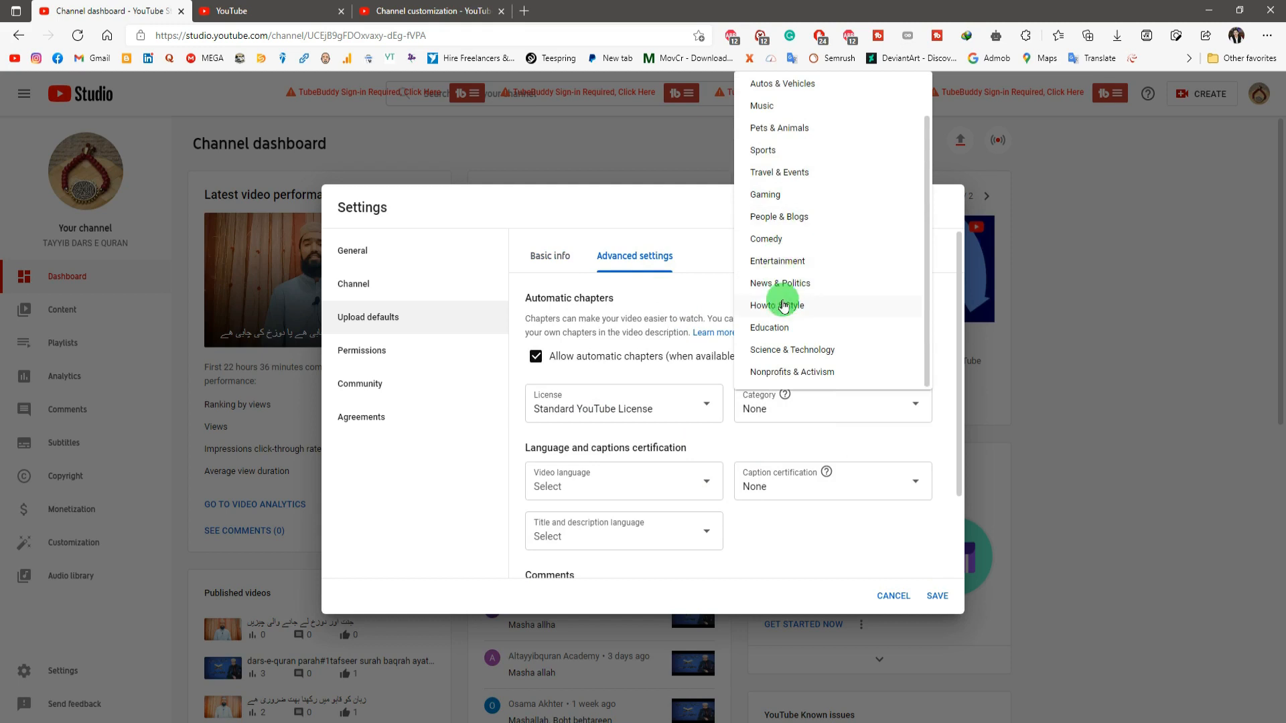
{"action": "left_click", "coordinate": [770, 328]}
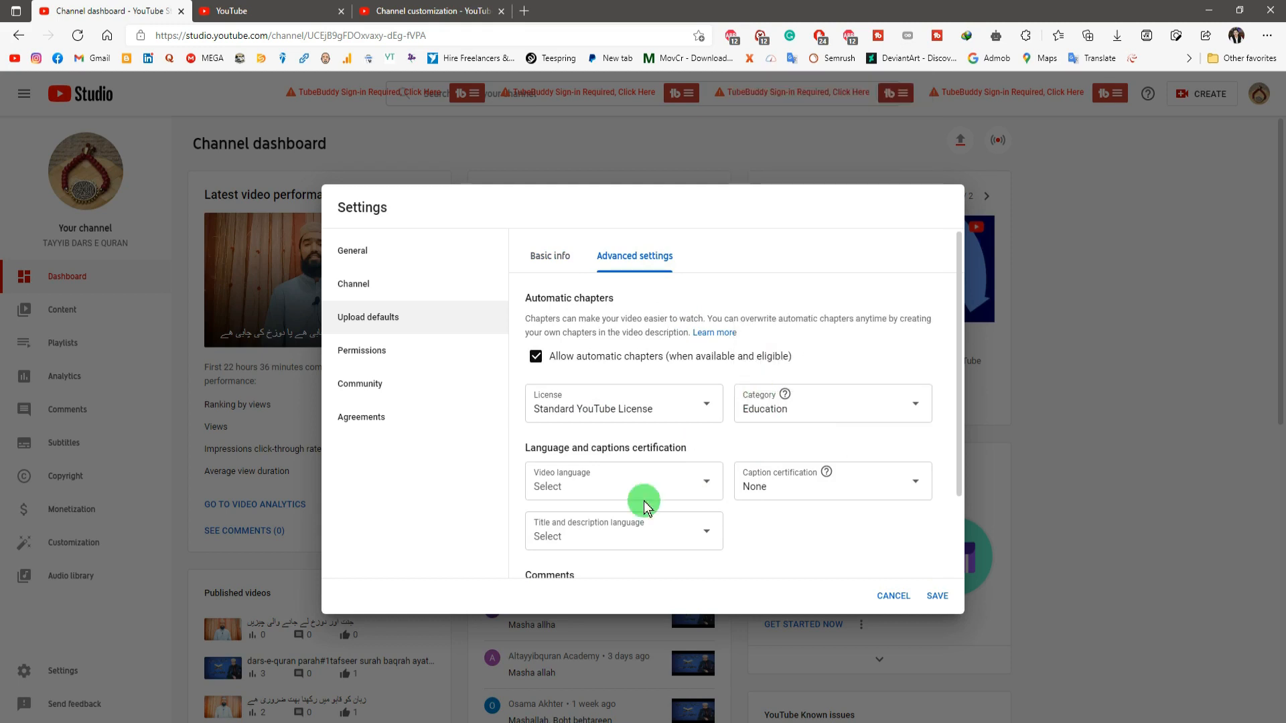
Choose Arabic as video language and None as caption certification, leaving title language unset.
{"action": "left_click", "coordinate": [609, 488]}
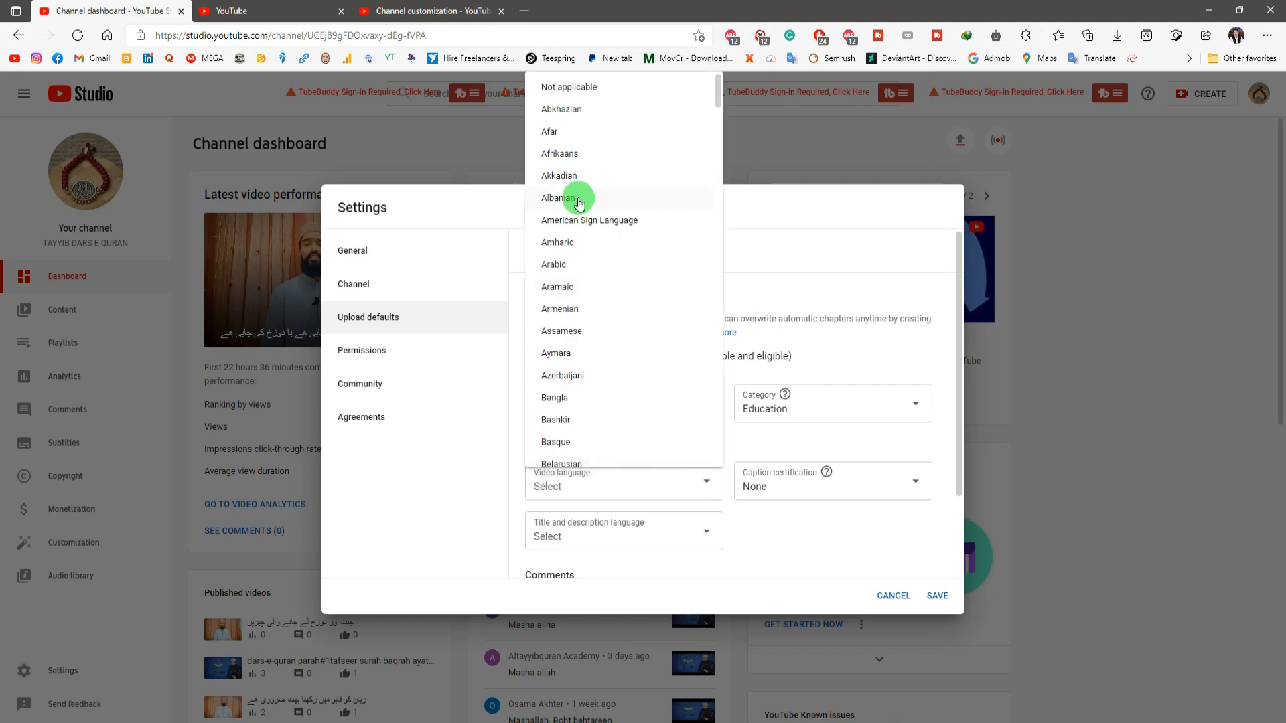
{"action": "left_click", "coordinate": [559, 264]}
{"action": "scroll", "coordinate": [750, 521], "scroll_direction": "down", "scroll_amount": 2}
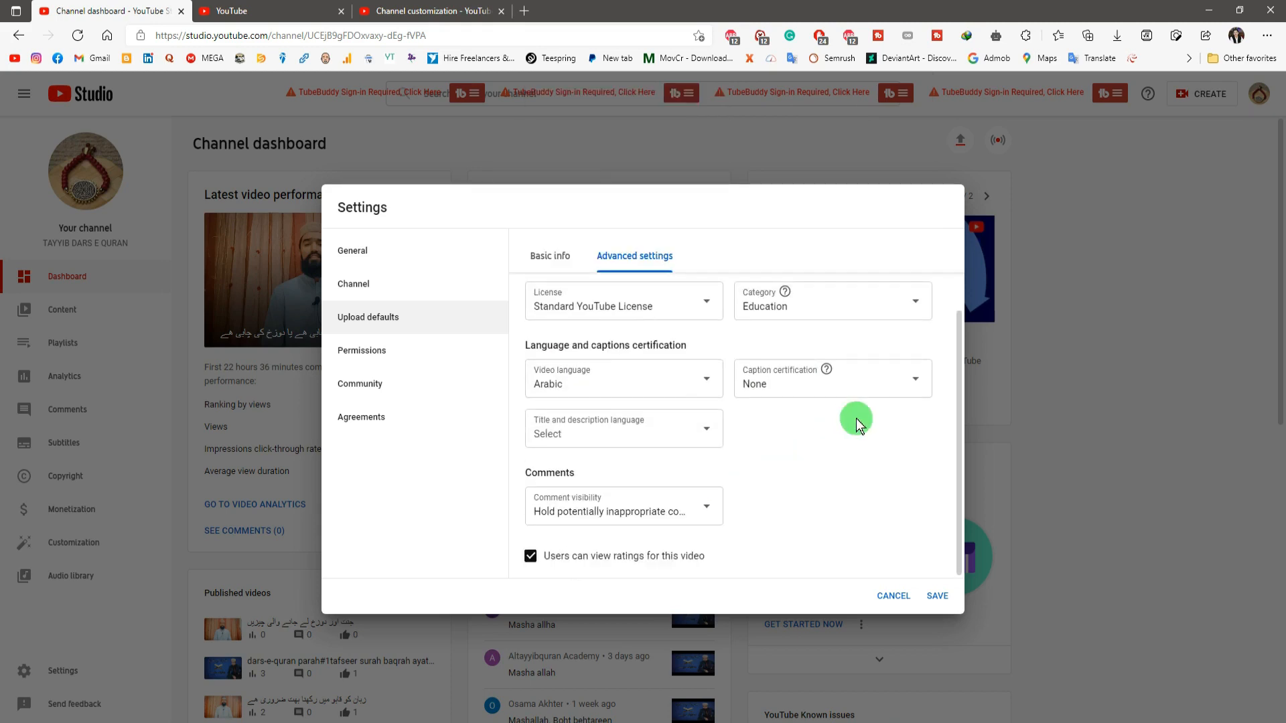
{"action": "left_click", "coordinate": [914, 387]}
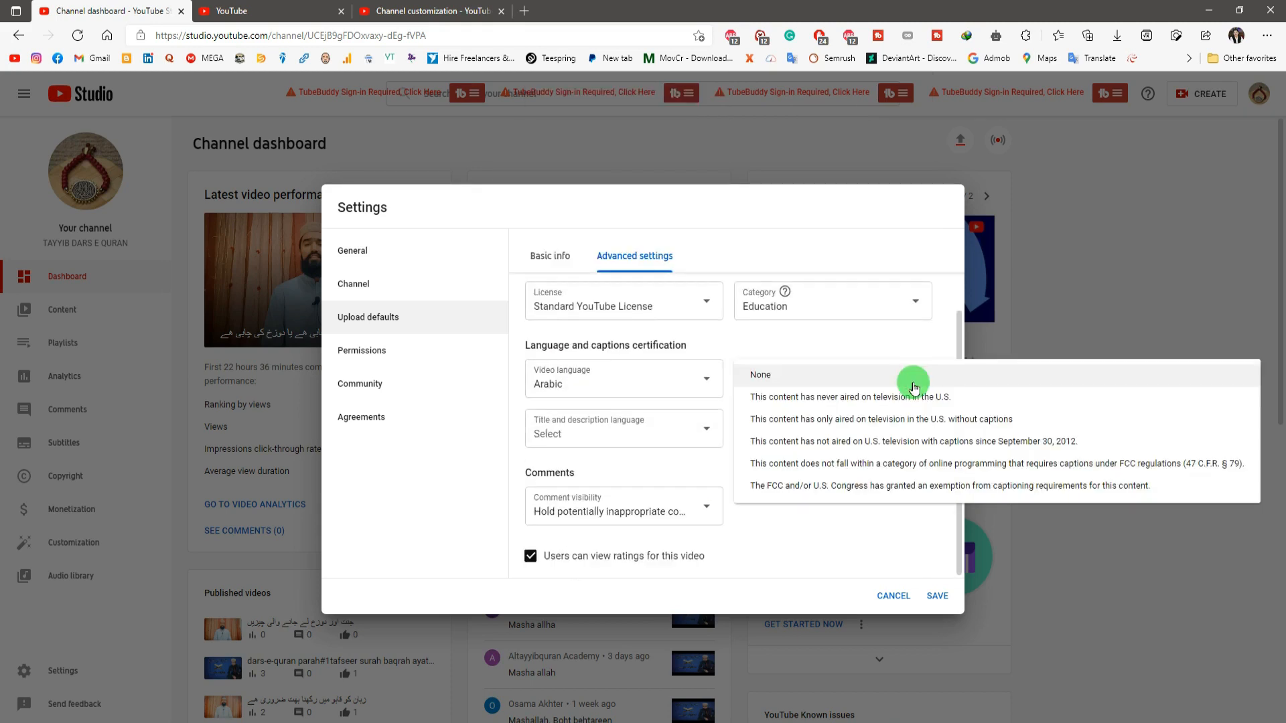
{"action": "left_click", "coordinate": [814, 546]}
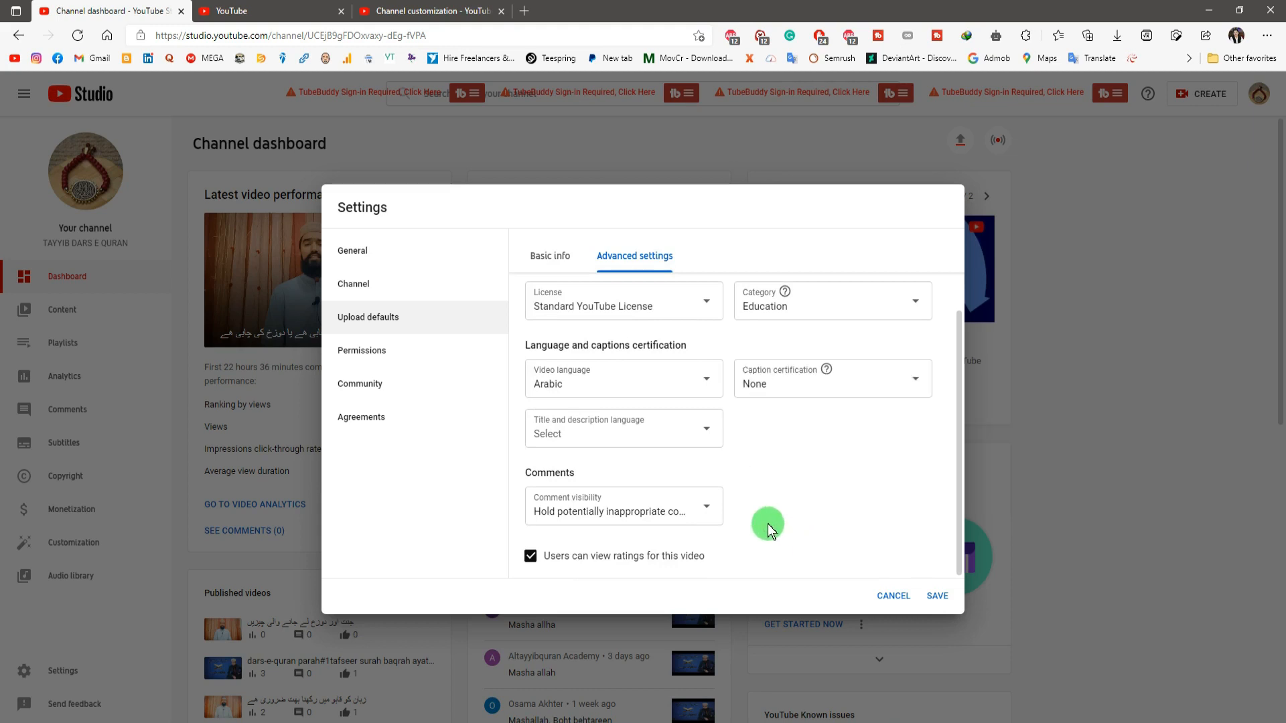
{"action": "left_click", "coordinate": [695, 439]}
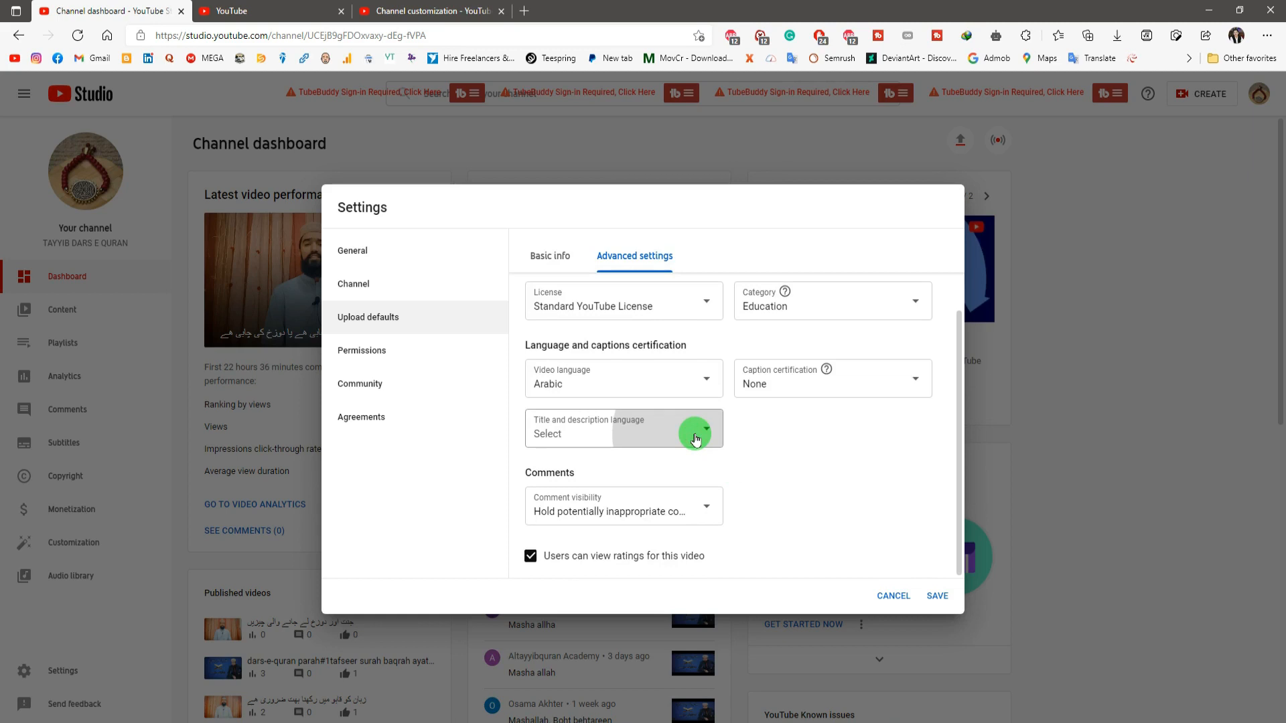
{"action": "left_click", "coordinate": [628, 447]}
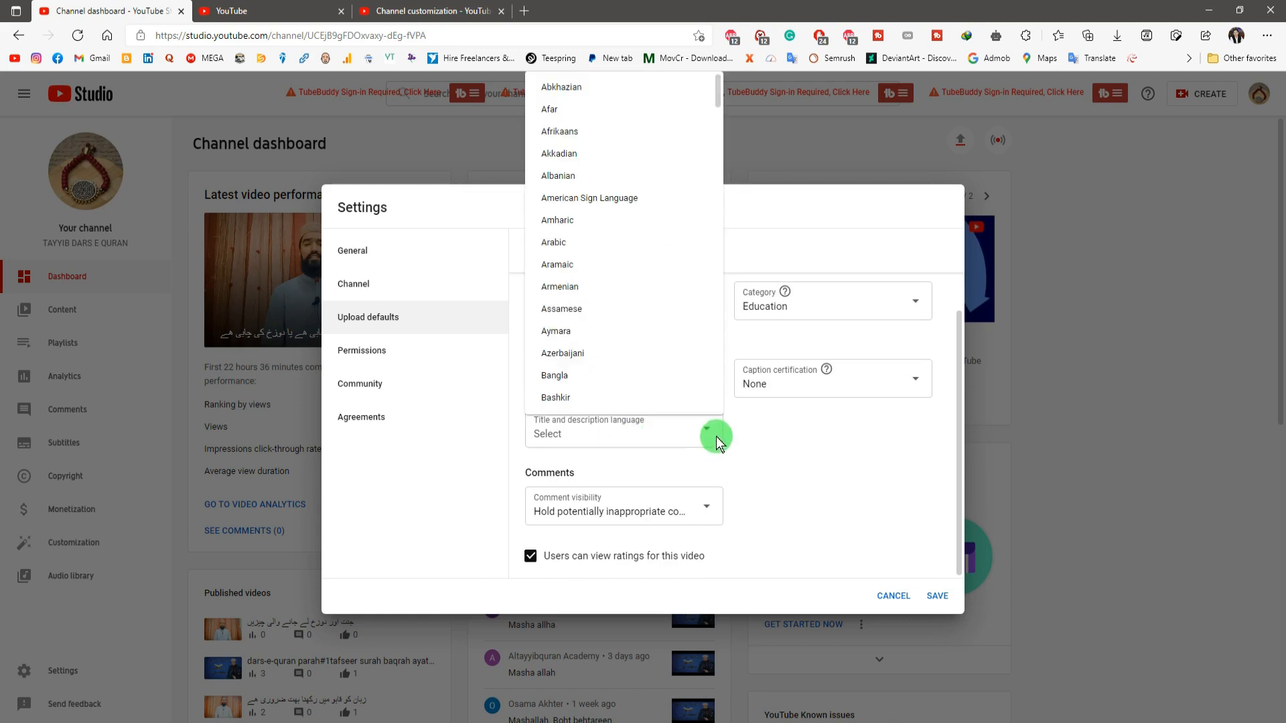
{"action": "left_click", "coordinate": [819, 487]}
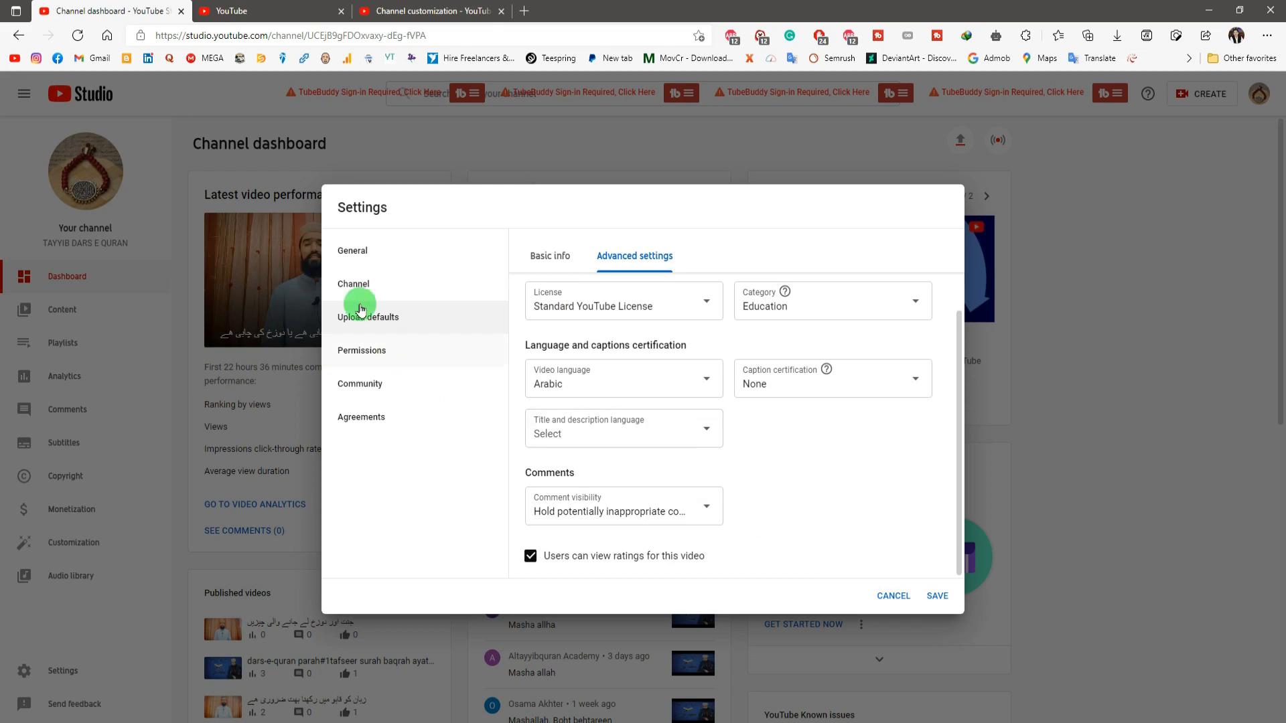
Paste a comma-separated list of blocked words into the Automated Filters Blocked words field.
{"action": "left_click", "coordinate": [363, 348]}
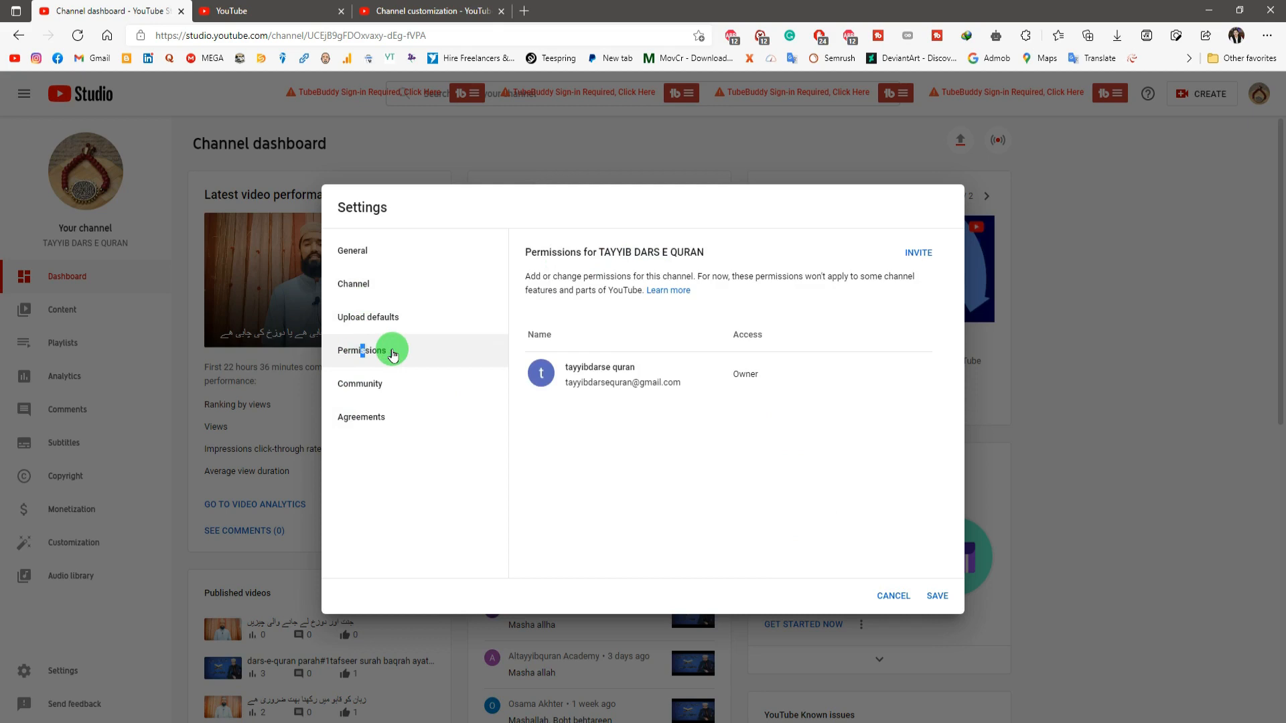
{"action": "left_click", "coordinate": [370, 386]}
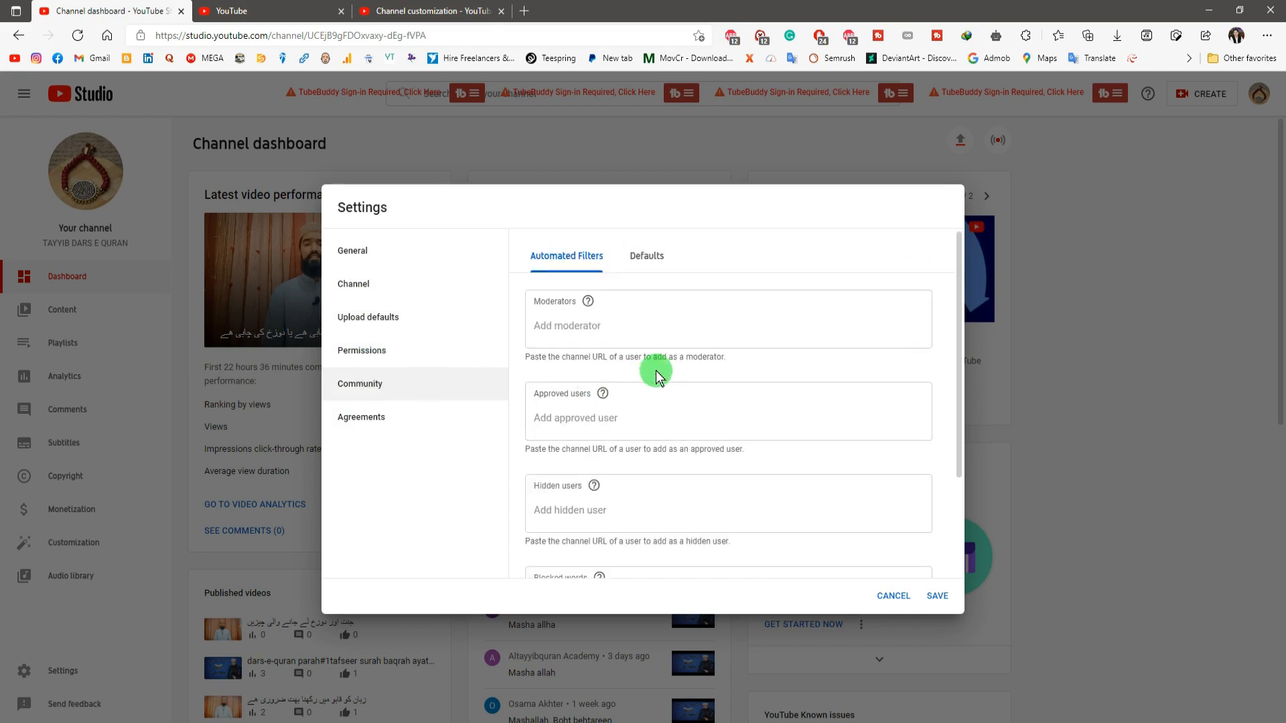
{"action": "left_click", "coordinate": [586, 329]}
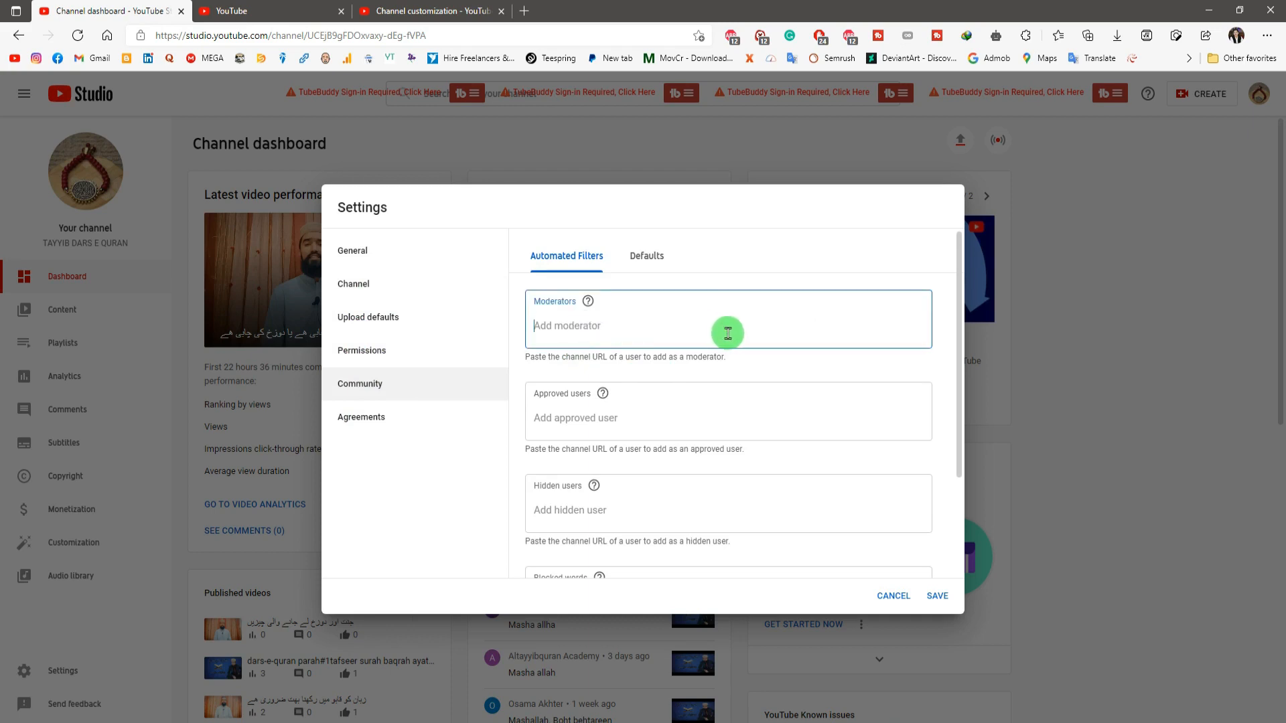
{"action": "scroll", "coordinate": [721, 335], "scroll_direction": "down", "scroll_amount": 1}
{"action": "left_click", "coordinate": [643, 354]}
{"action": "left_click", "coordinate": [628, 435]}
{"action": "scroll", "coordinate": [626, 436], "scroll_direction": "down", "scroll_amount": 1}
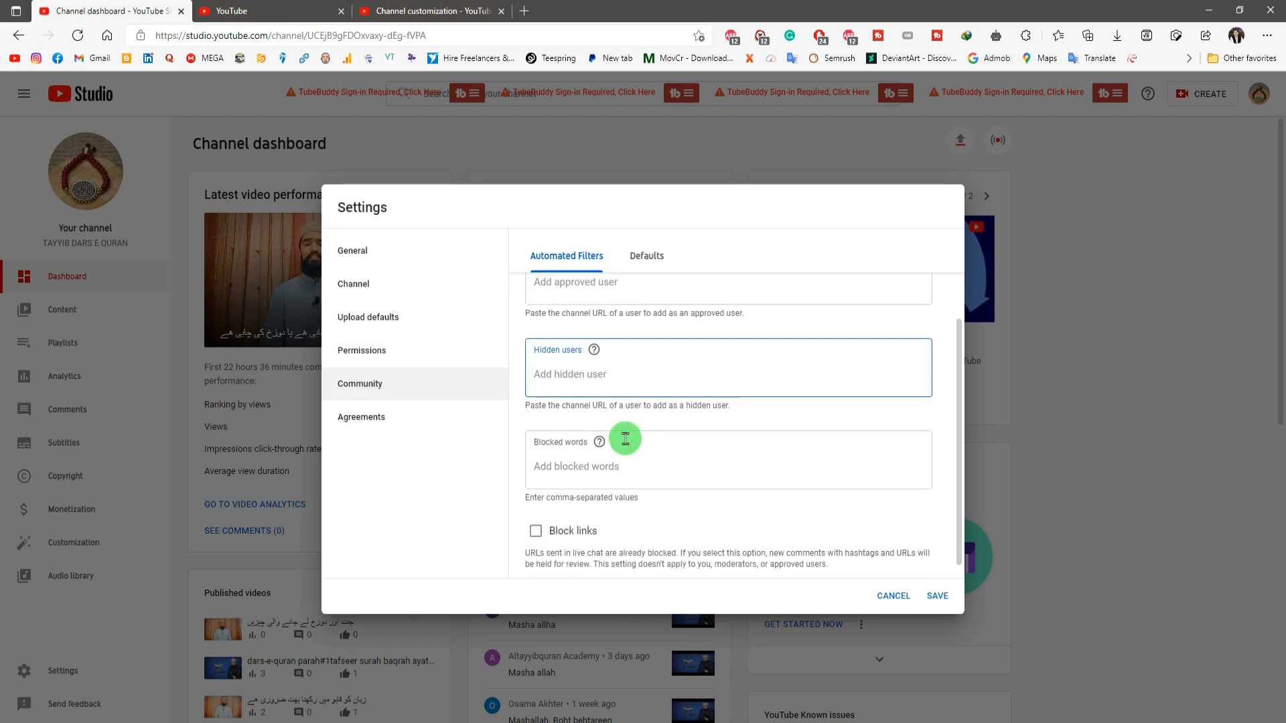
{"action": "left_click", "coordinate": [601, 465]}
{"action": "key", "text": "ctrl+v"}
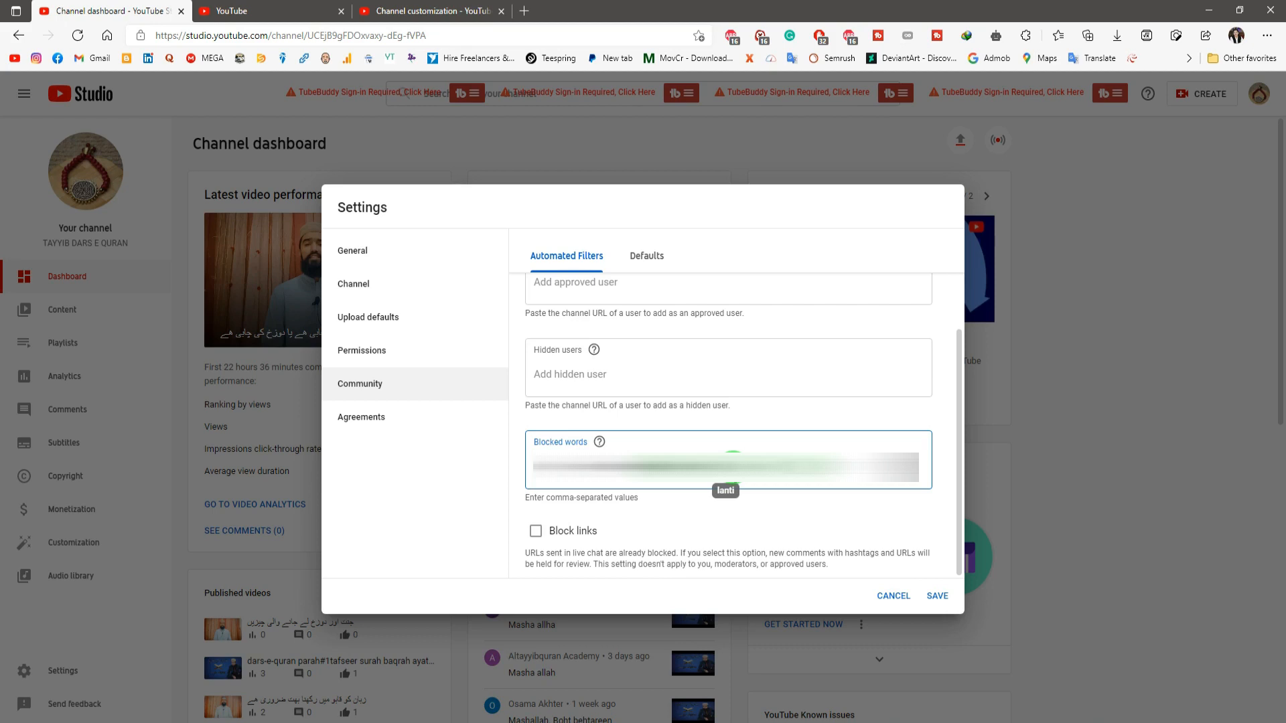
{"action": "scroll", "coordinate": [737, 465], "scroll_direction": "up", "scroll_amount": 2}
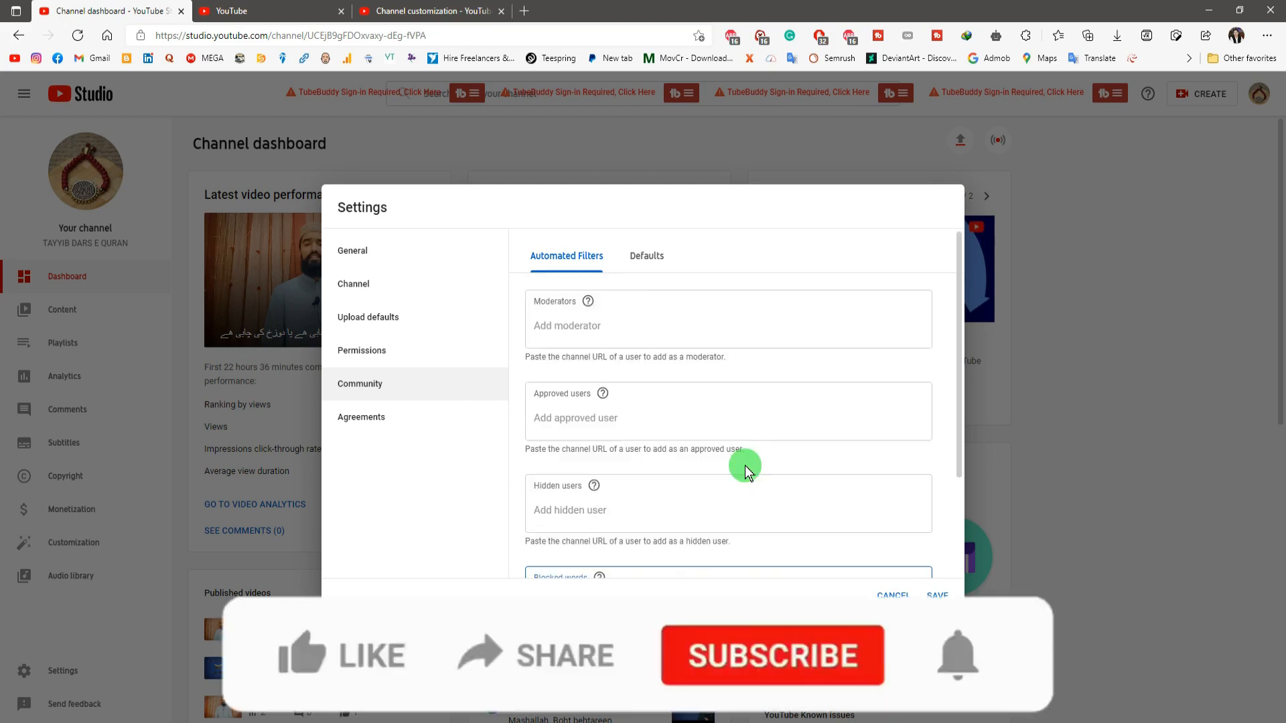
On the Community Defaults tab, keep Allow all comments for the Discussions tab.
{"action": "left_click", "coordinate": [641, 256]}
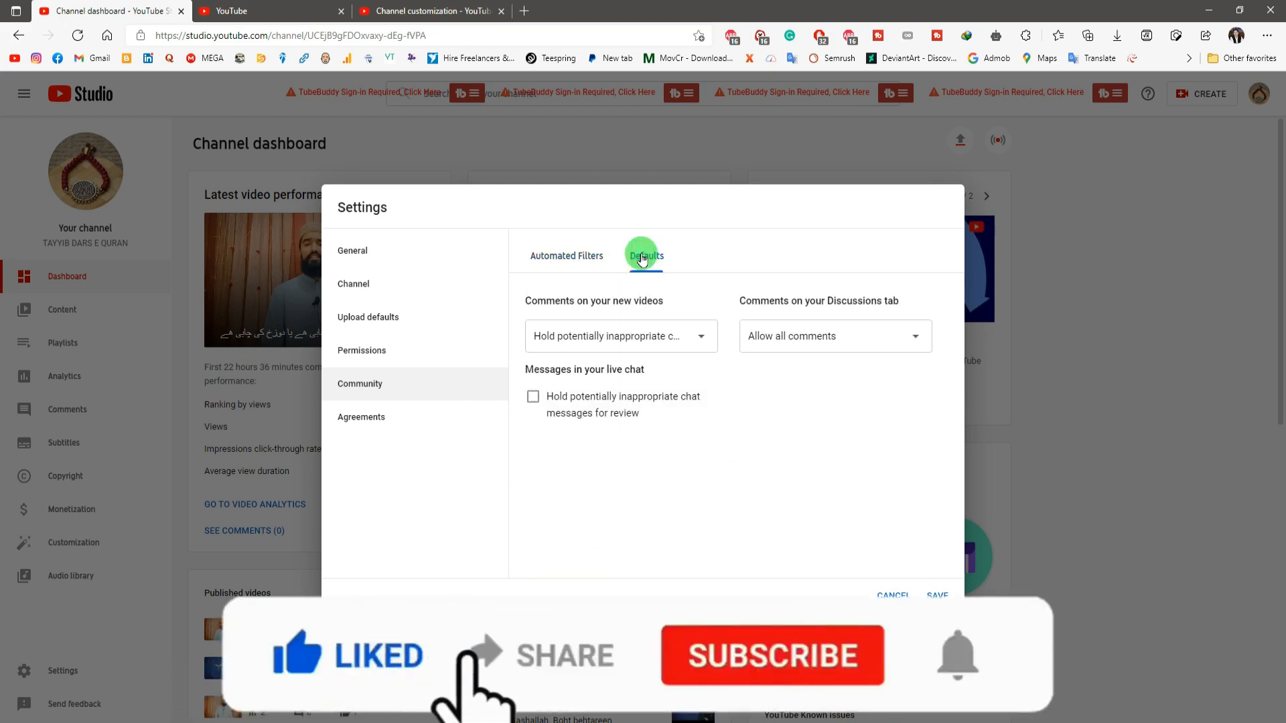
{"action": "left_click", "coordinate": [788, 338]}
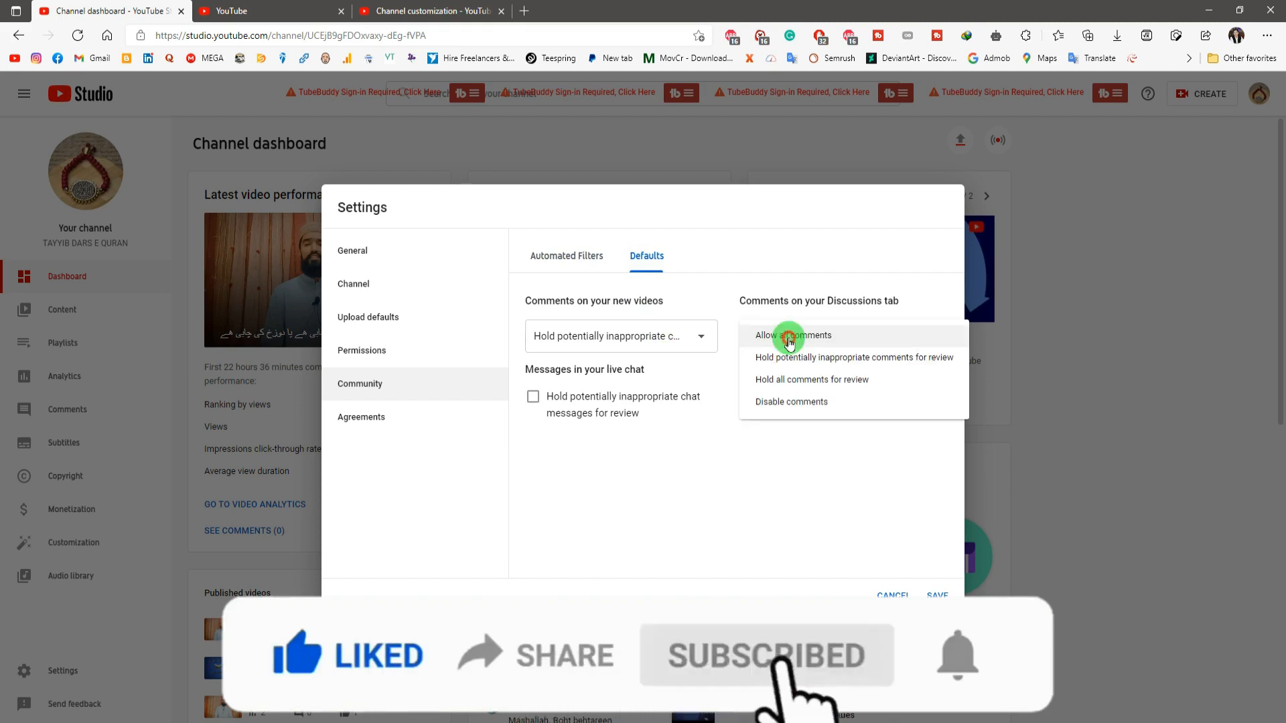
{"action": "left_click", "coordinate": [789, 338]}
Hold potentially inappropriate comments on new videos and inappropriate live chat messages for review.
{"action": "left_click", "coordinate": [679, 337]}
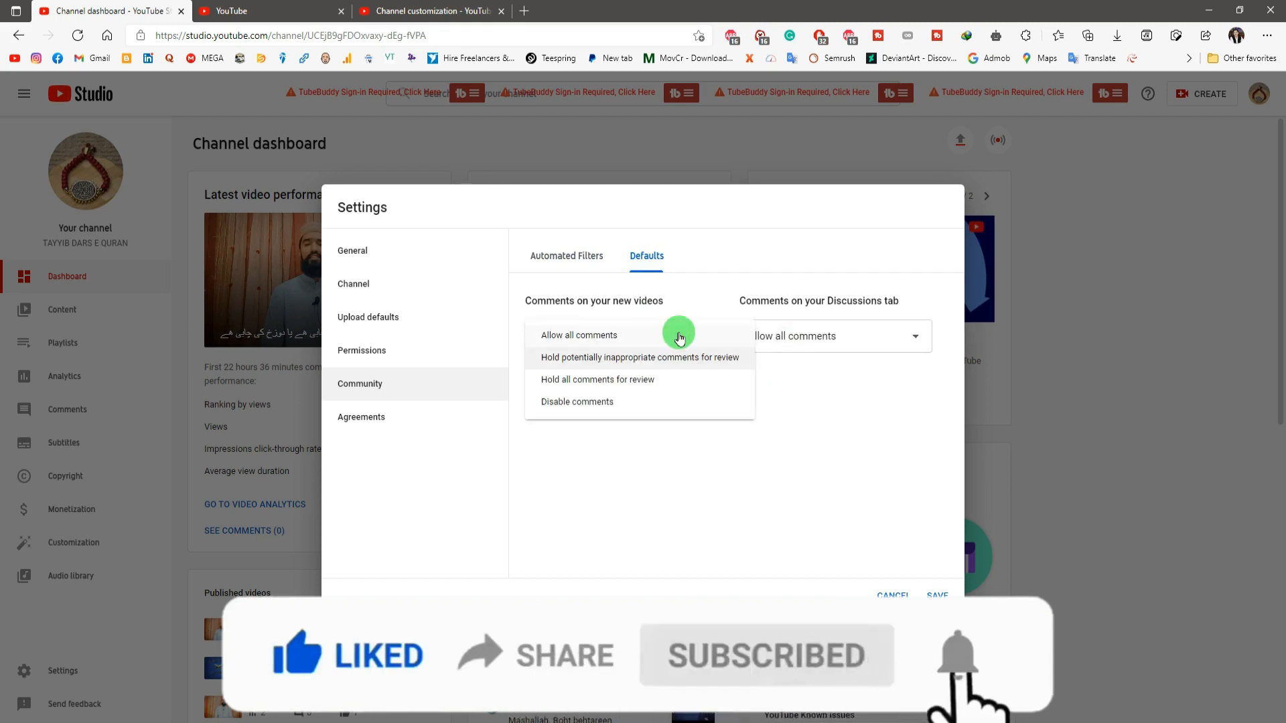
{"action": "left_click", "coordinate": [685, 456]}
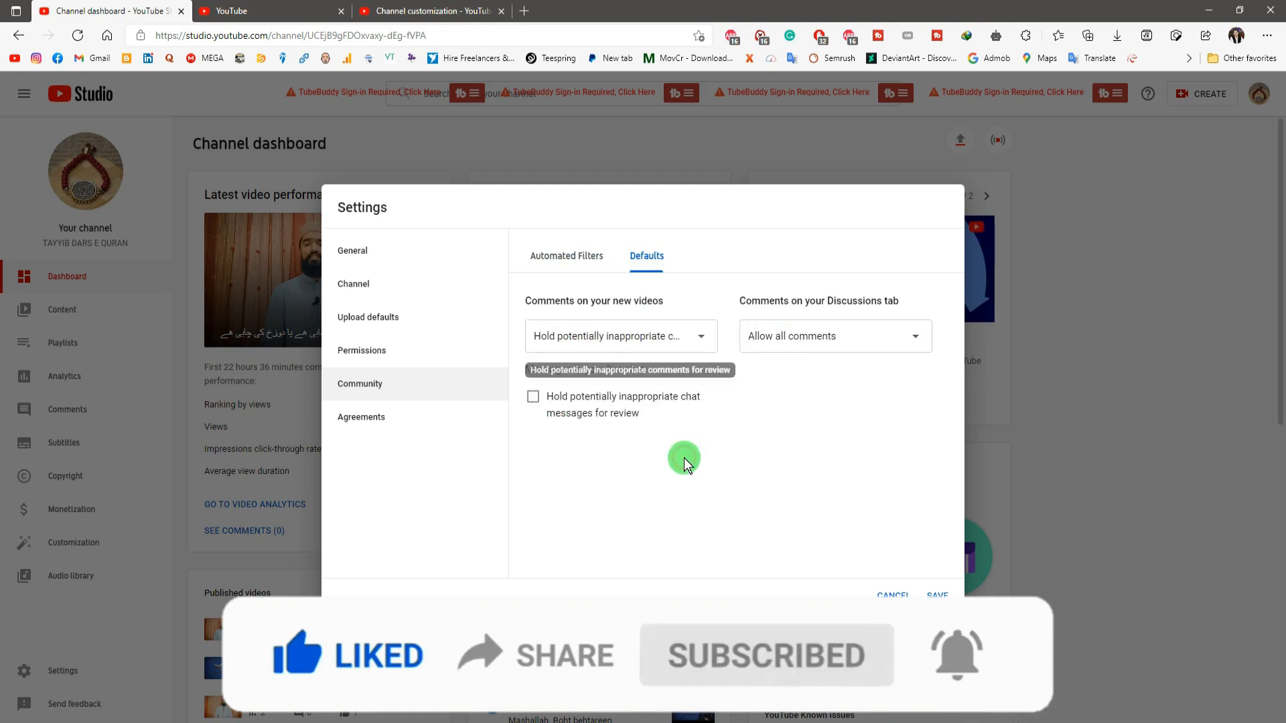
{"action": "left_click", "coordinate": [669, 335]}
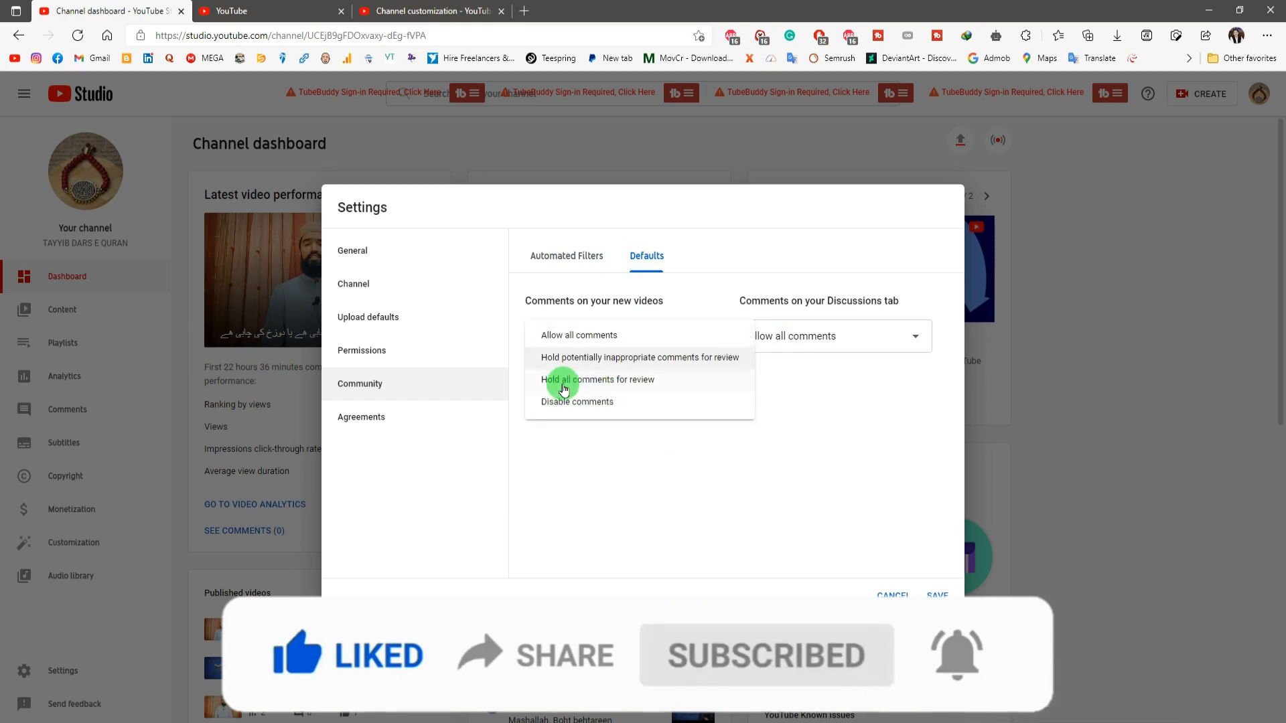
{"action": "left_click", "coordinate": [715, 362]}
{"action": "left_click", "coordinate": [689, 456]}
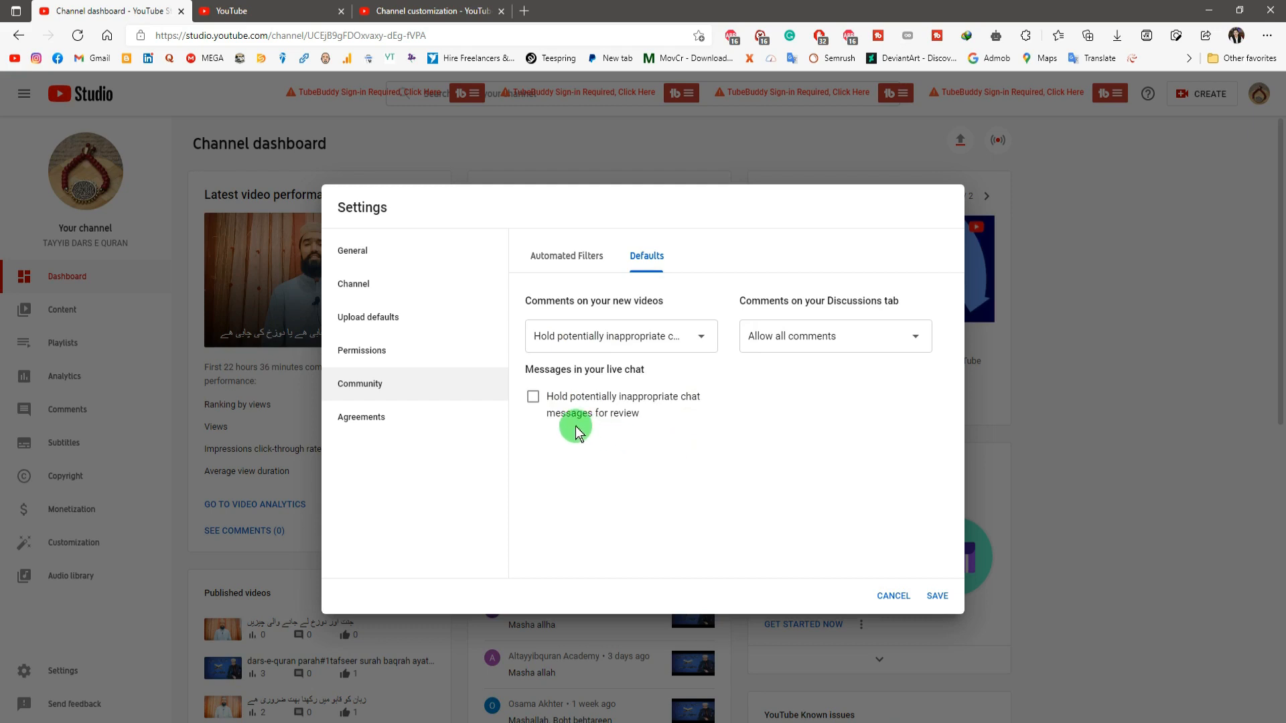
{"action": "left_click", "coordinate": [533, 400]}
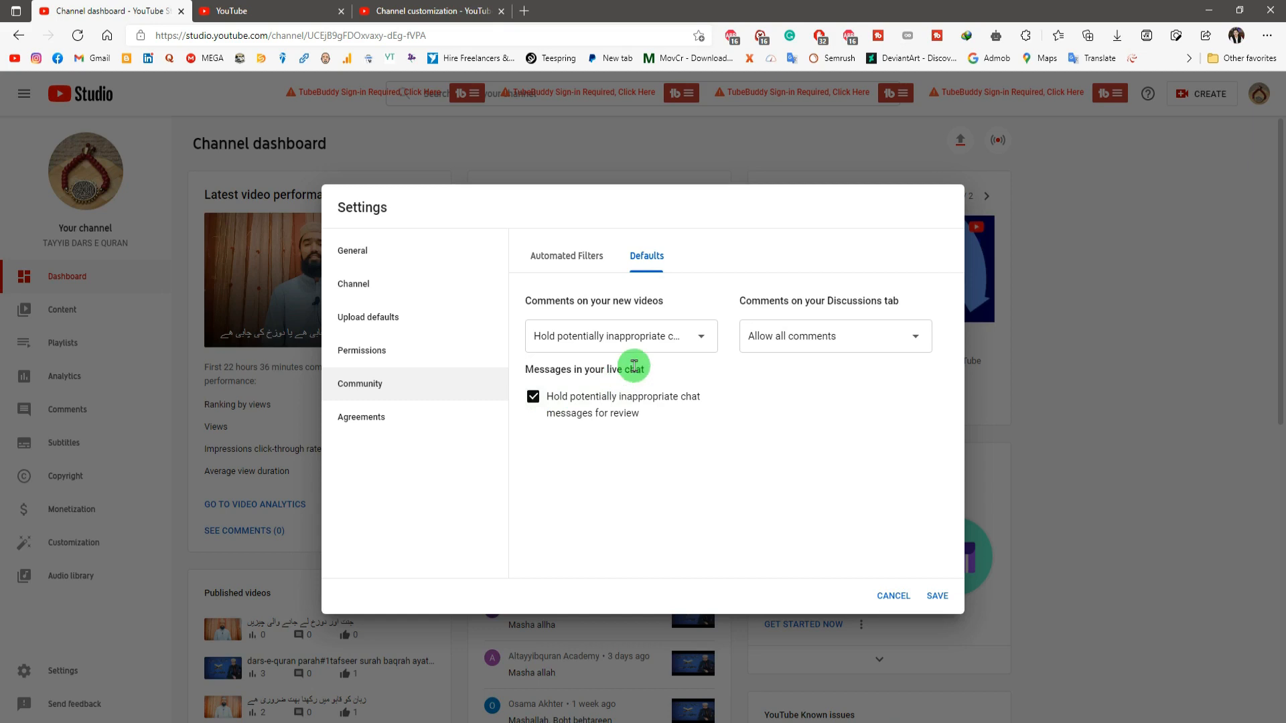
{"action": "left_click", "coordinate": [373, 420]}
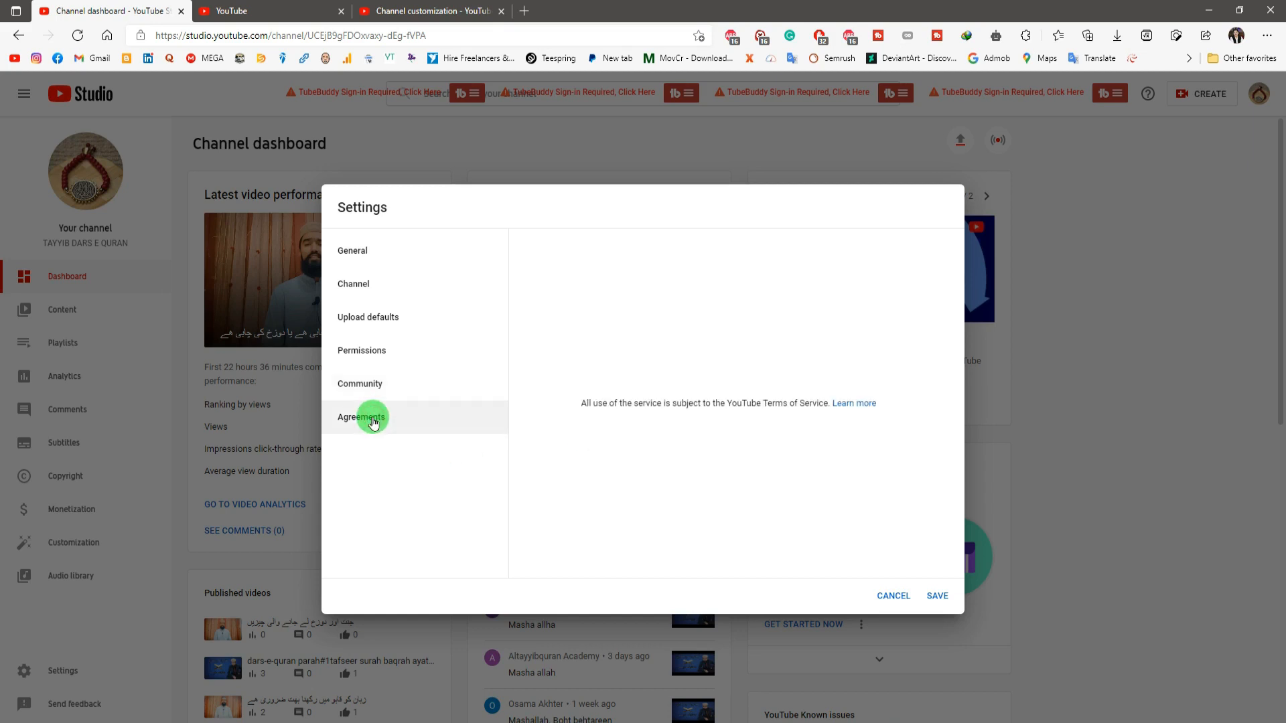
Review the permissions, upload defaults, channel and advanced settings, then save all settings changes.
{"action": "left_click", "coordinate": [368, 348]}
{"action": "left_click", "coordinate": [375, 320]}
{"action": "left_click", "coordinate": [365, 287]}
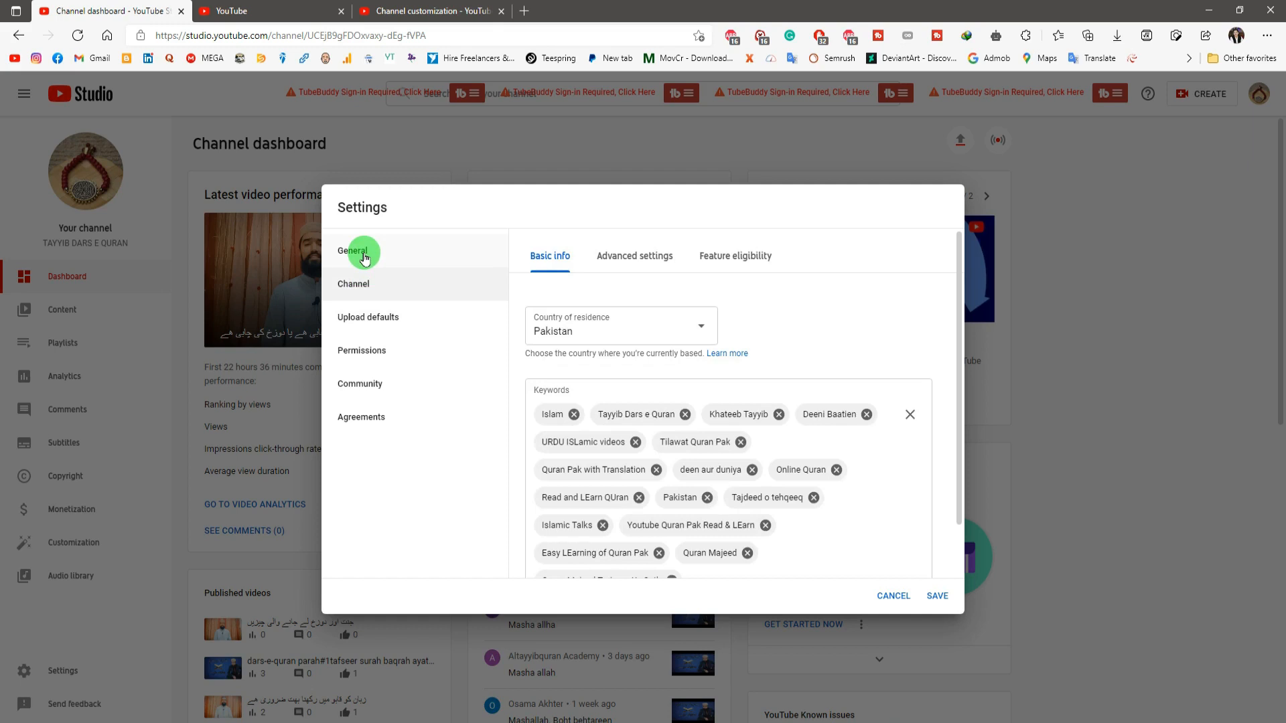
{"action": "left_click", "coordinate": [613, 257]}
{"action": "scroll", "coordinate": [690, 516], "scroll_direction": "down", "scroll_amount": 6}
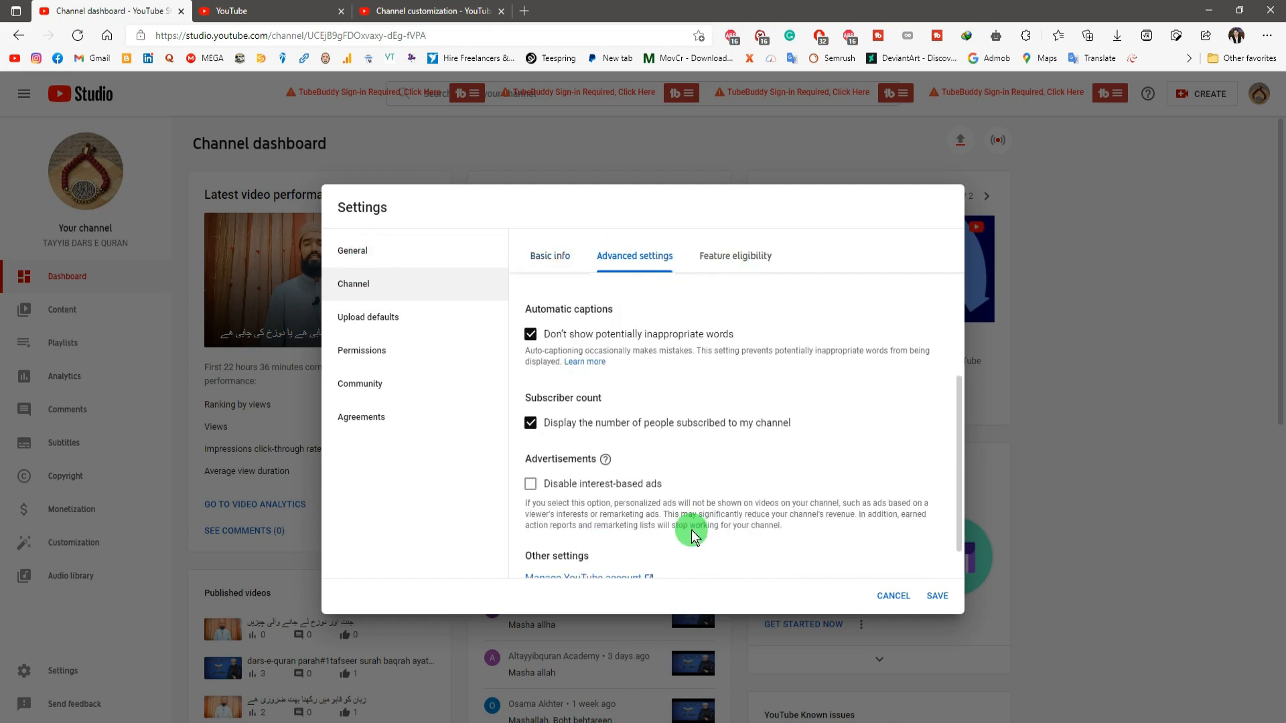
{"action": "left_click", "coordinate": [373, 416]}
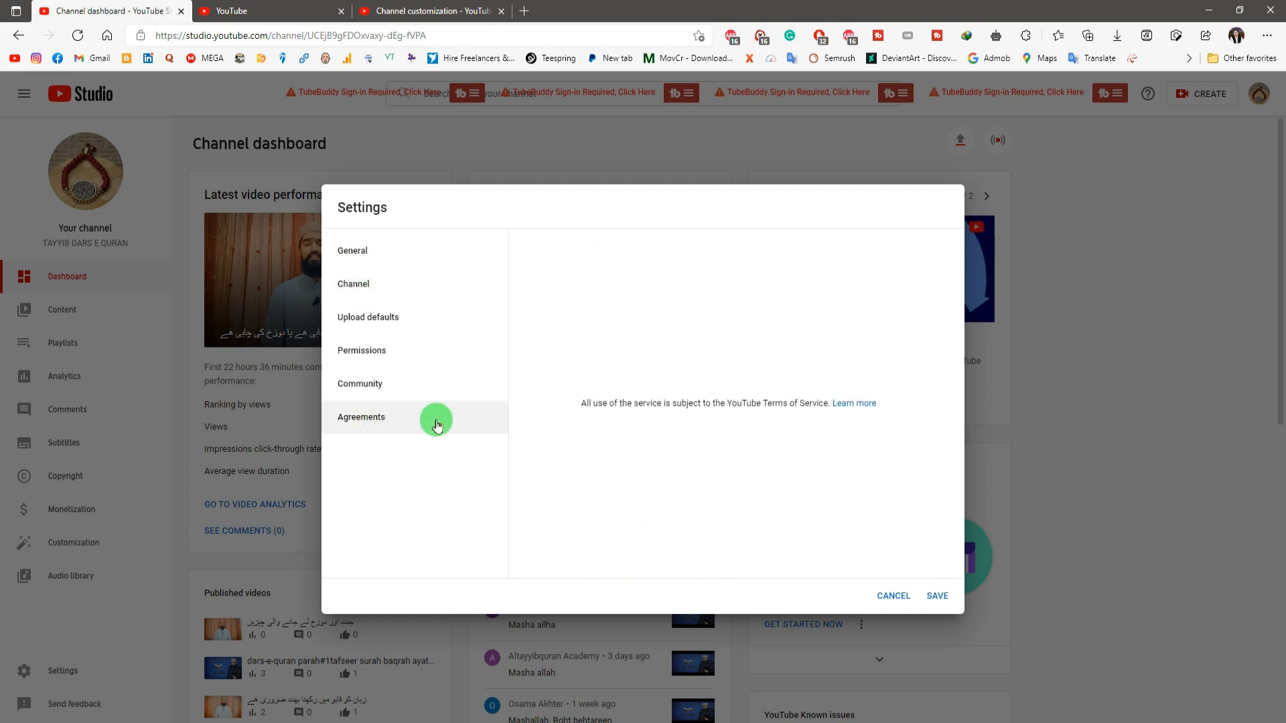
{"action": "left_click", "coordinate": [934, 598]}
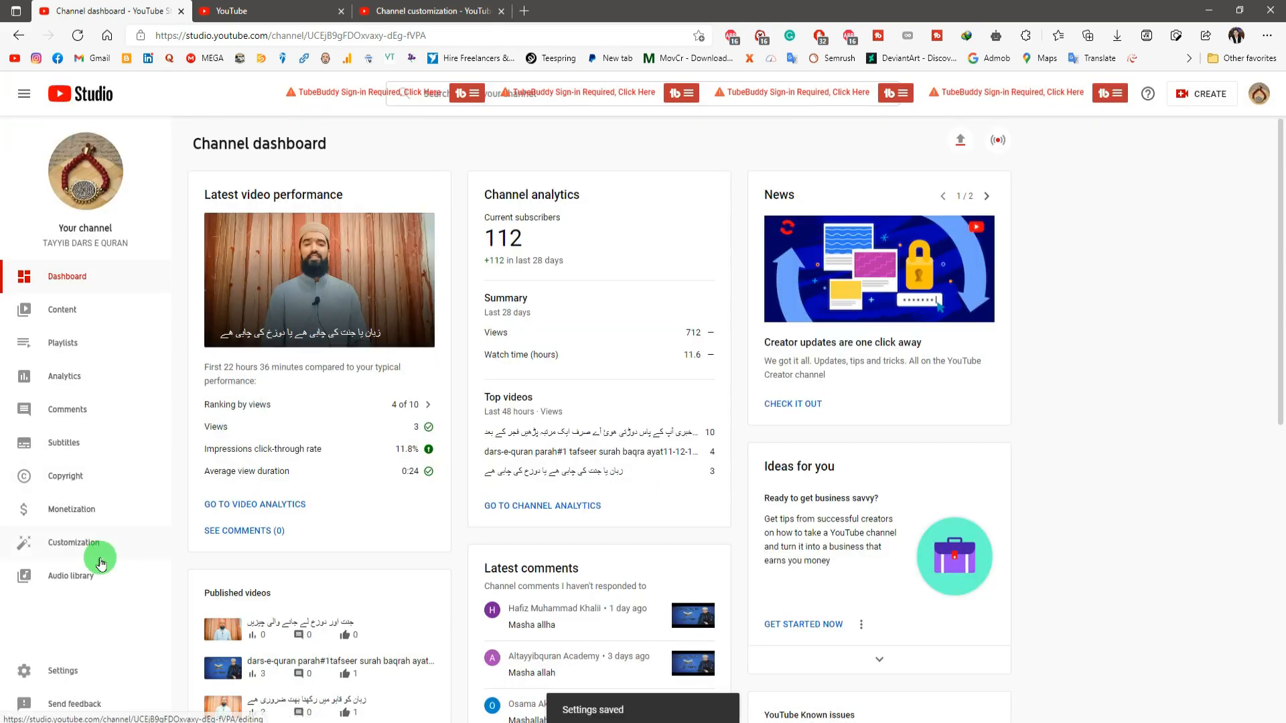
Reopen Studio settings, close them without further changes, and bring up the account menu.
{"action": "left_click", "coordinate": [63, 671]}
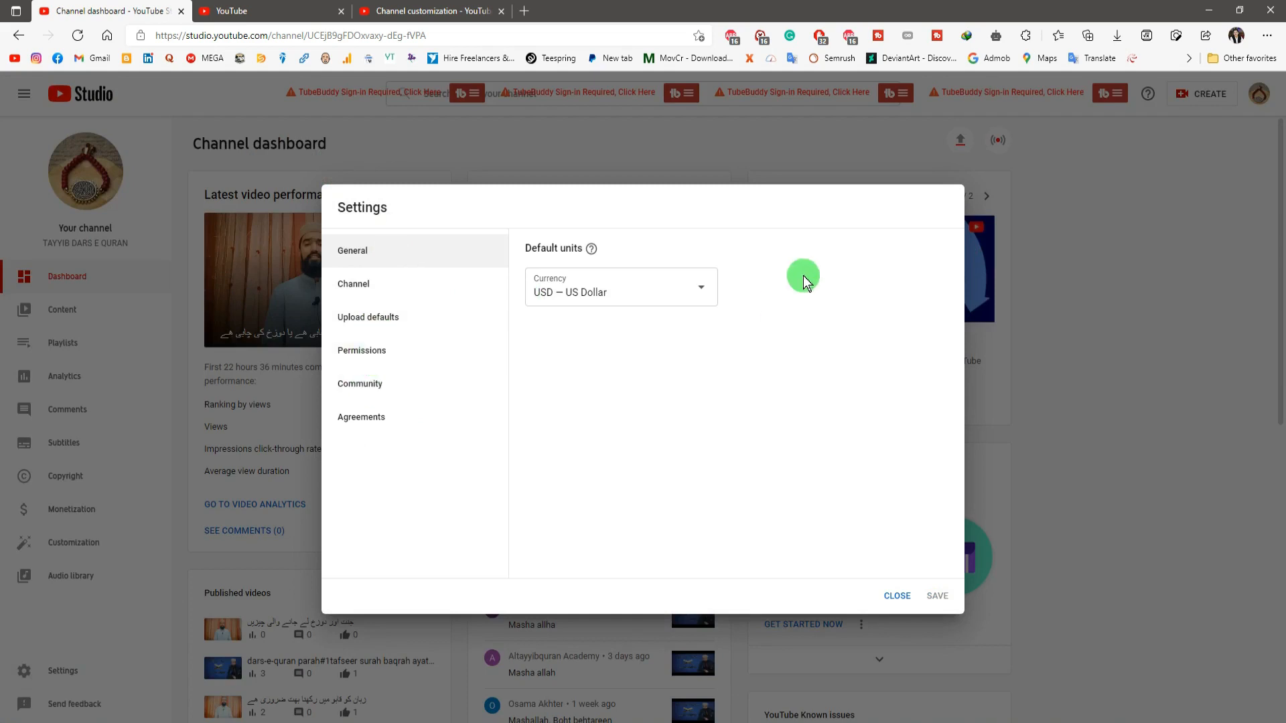
{"action": "left_click", "coordinate": [897, 596]}
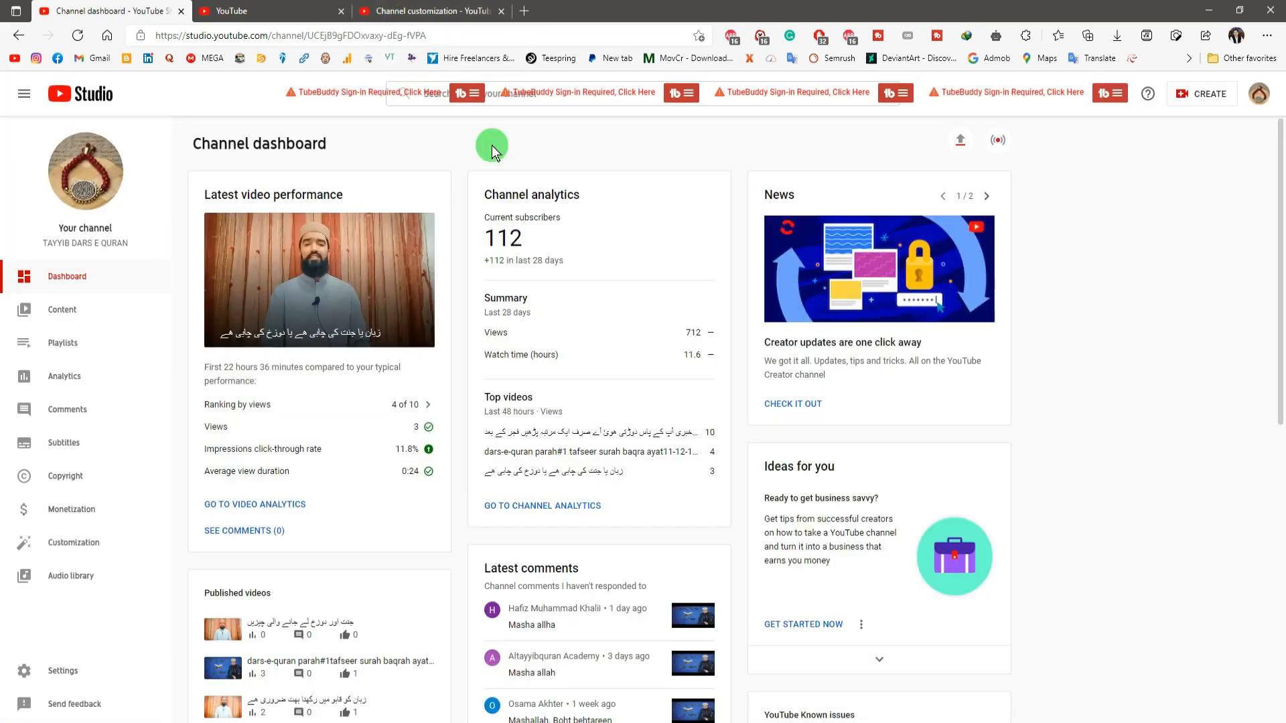
{"action": "left_click", "coordinate": [1259, 99]}
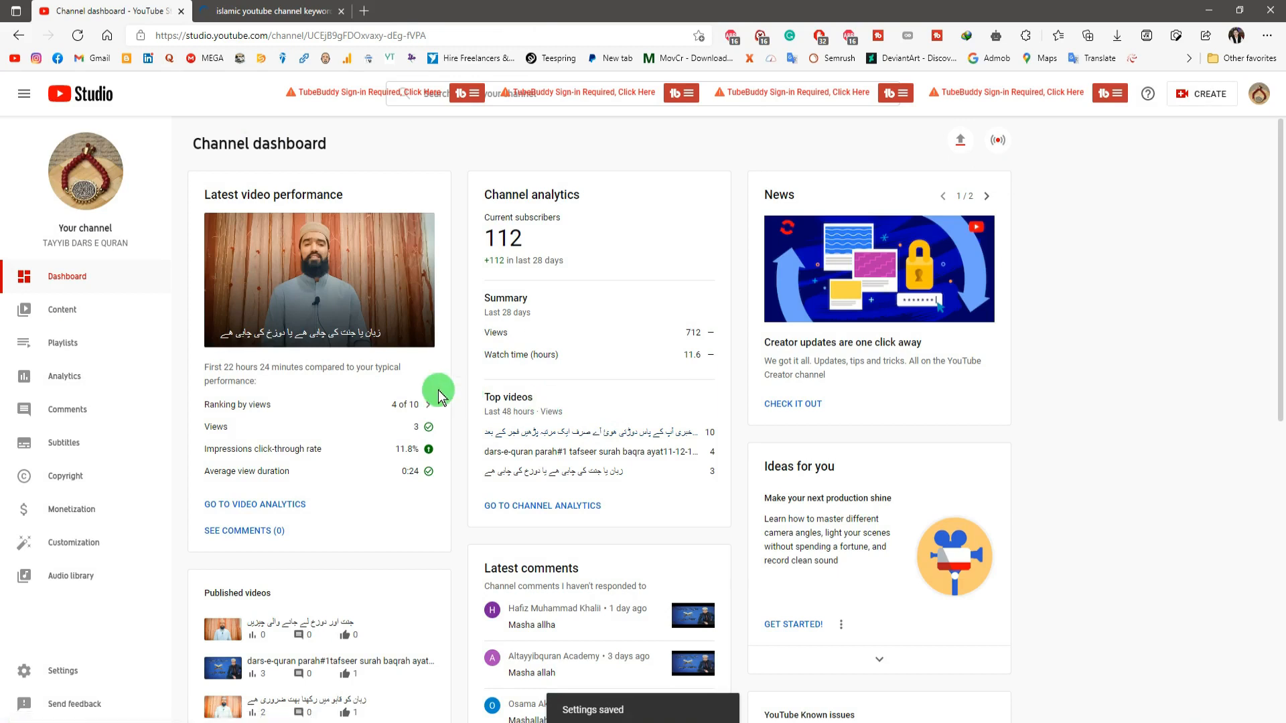
{"action": "left_click", "coordinate": [1254, 100]}
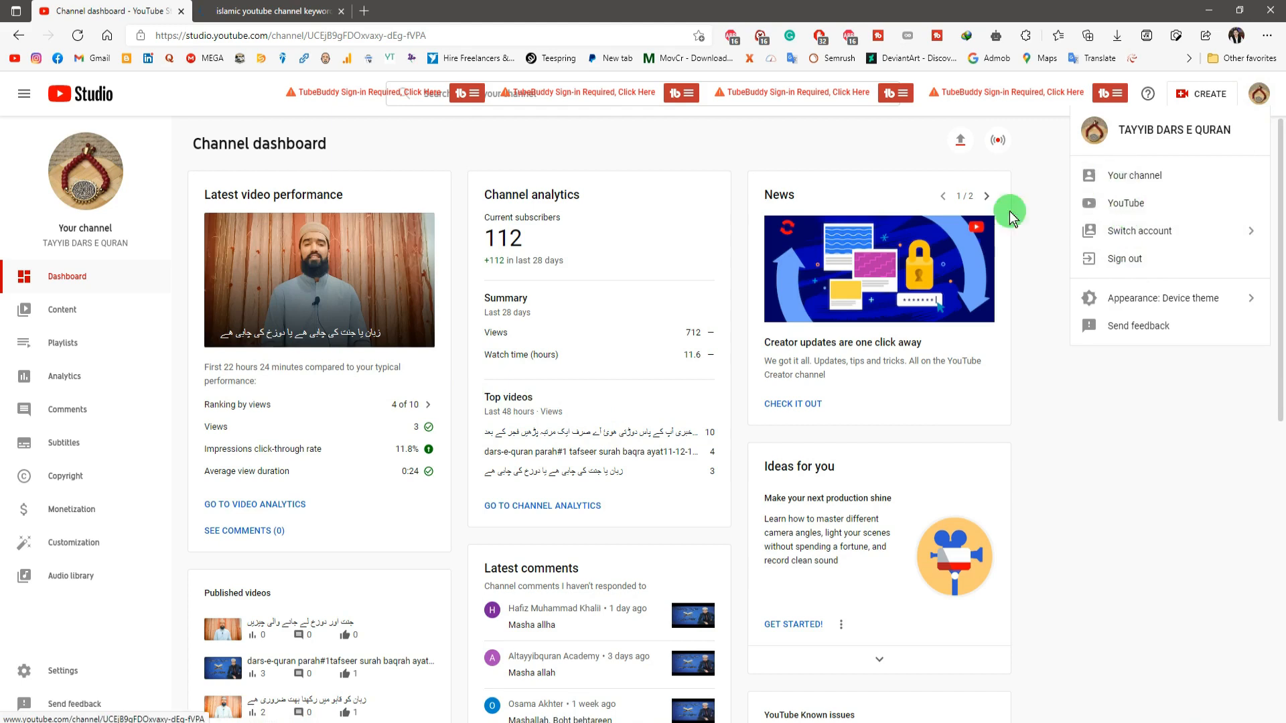
Go to your channel page and open Channel customization on Layout with its trailer and featured sections.
{"action": "left_click", "coordinate": [1109, 179]}
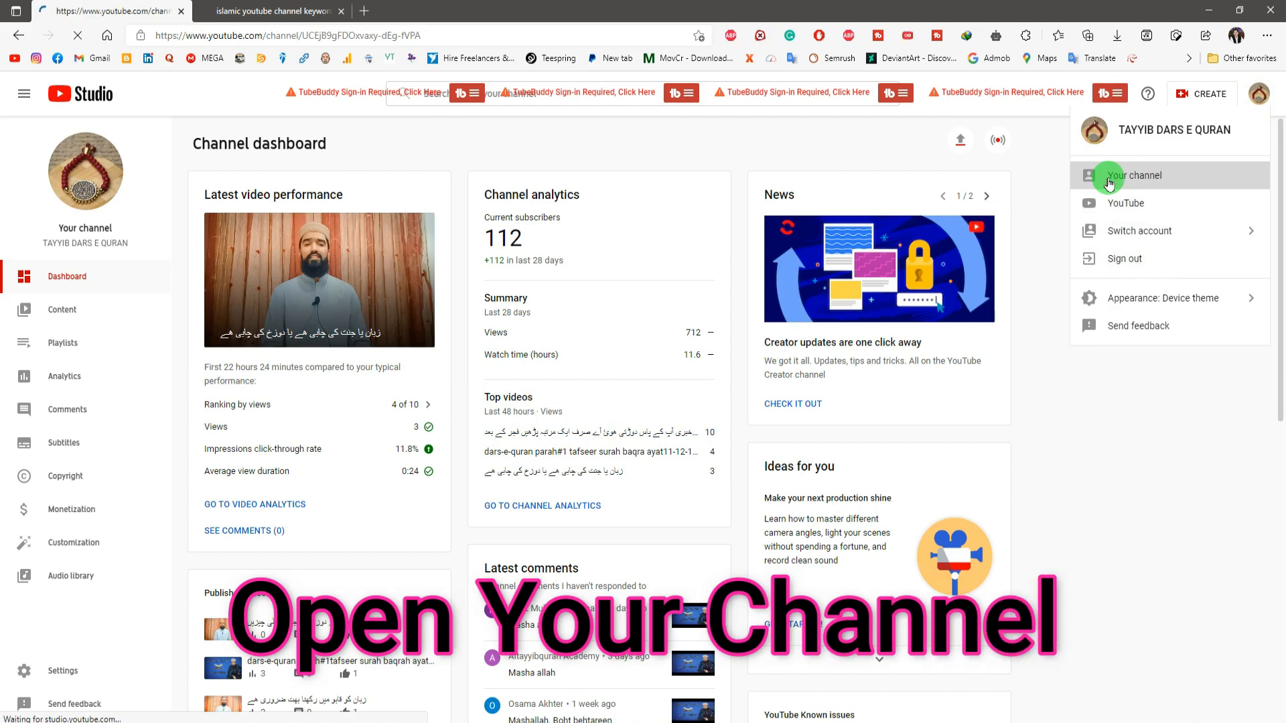
{"action": "left_click", "coordinate": [1110, 179]}
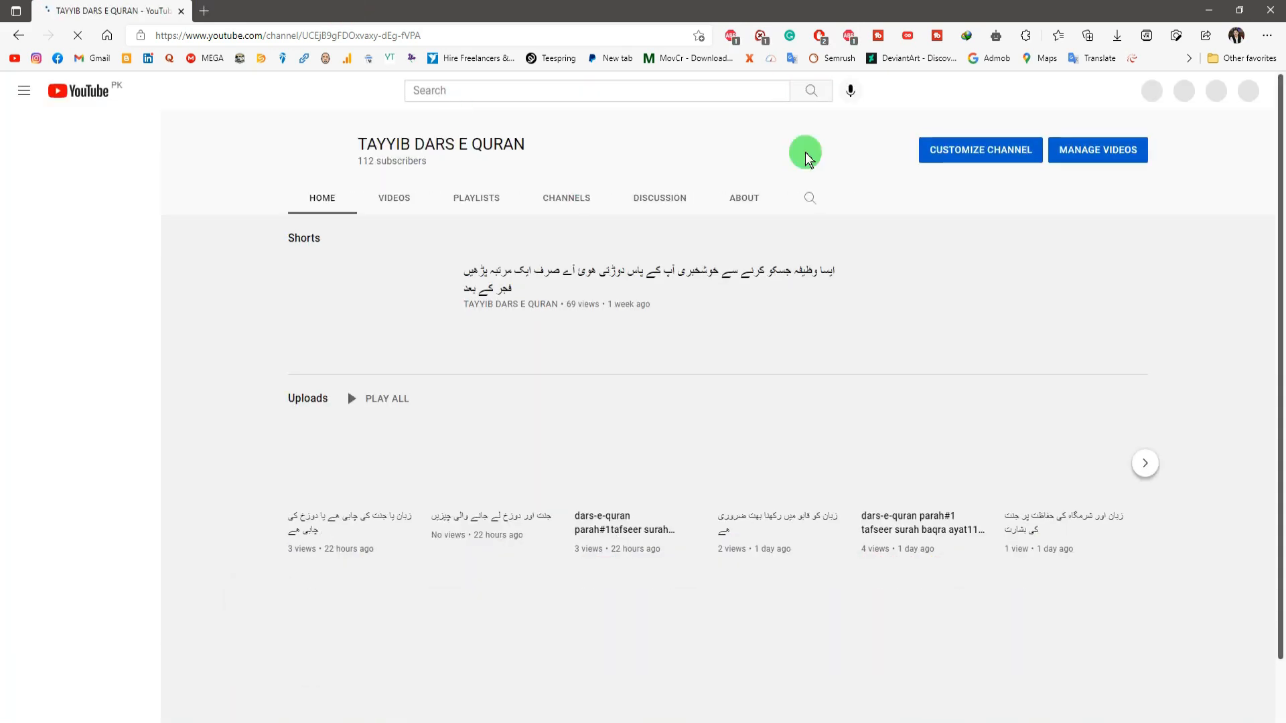
{"action": "left_click", "coordinate": [989, 163]}
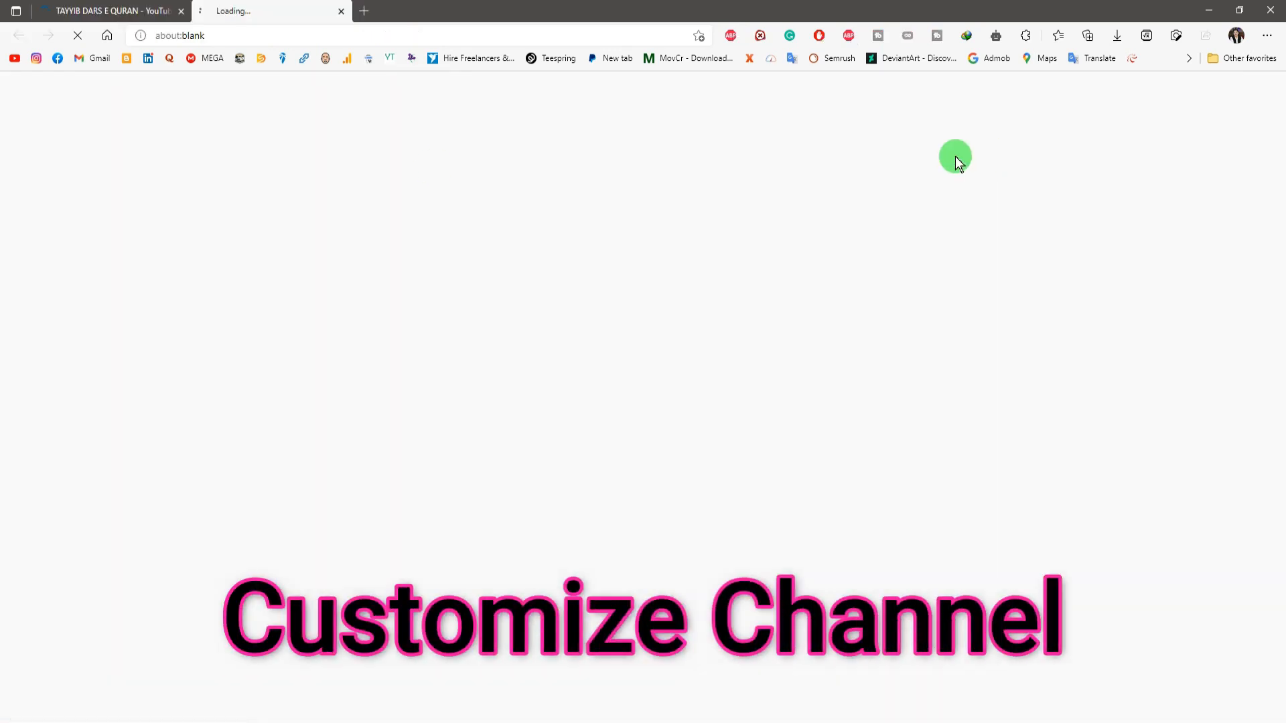
{"action": "left_click", "coordinate": [104, 8]}
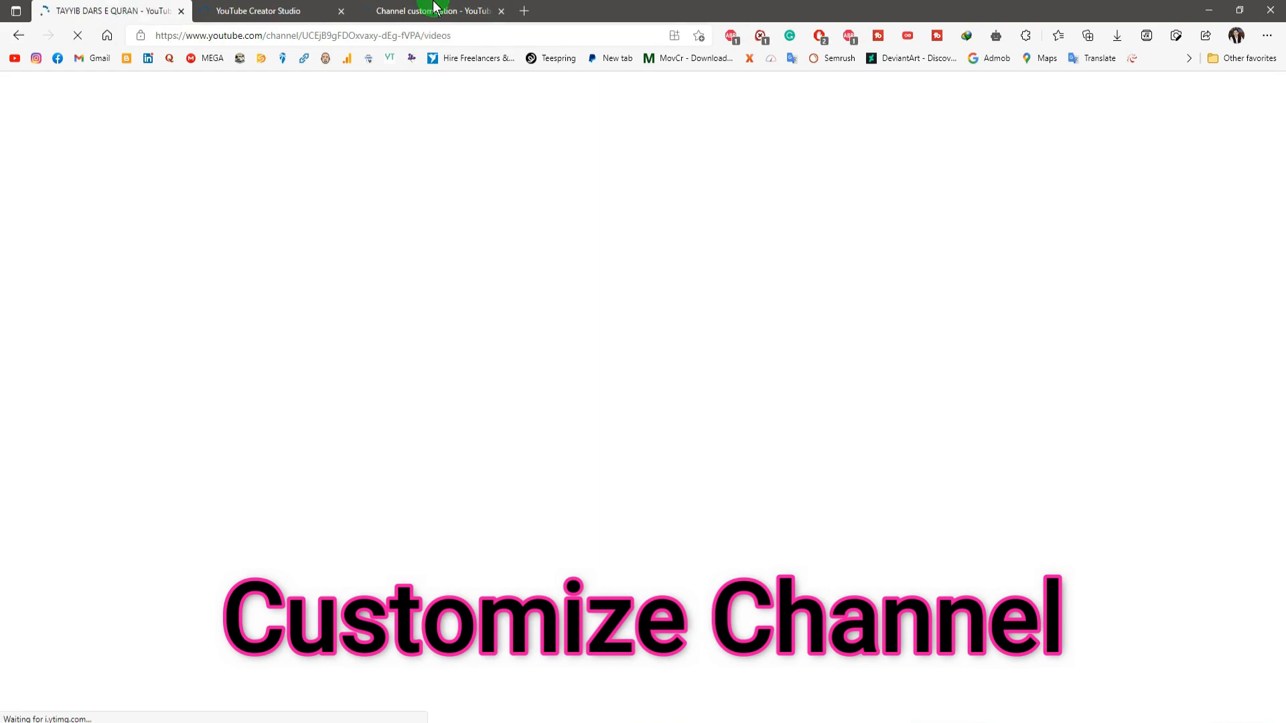
{"action": "left_click", "coordinate": [434, 10]}
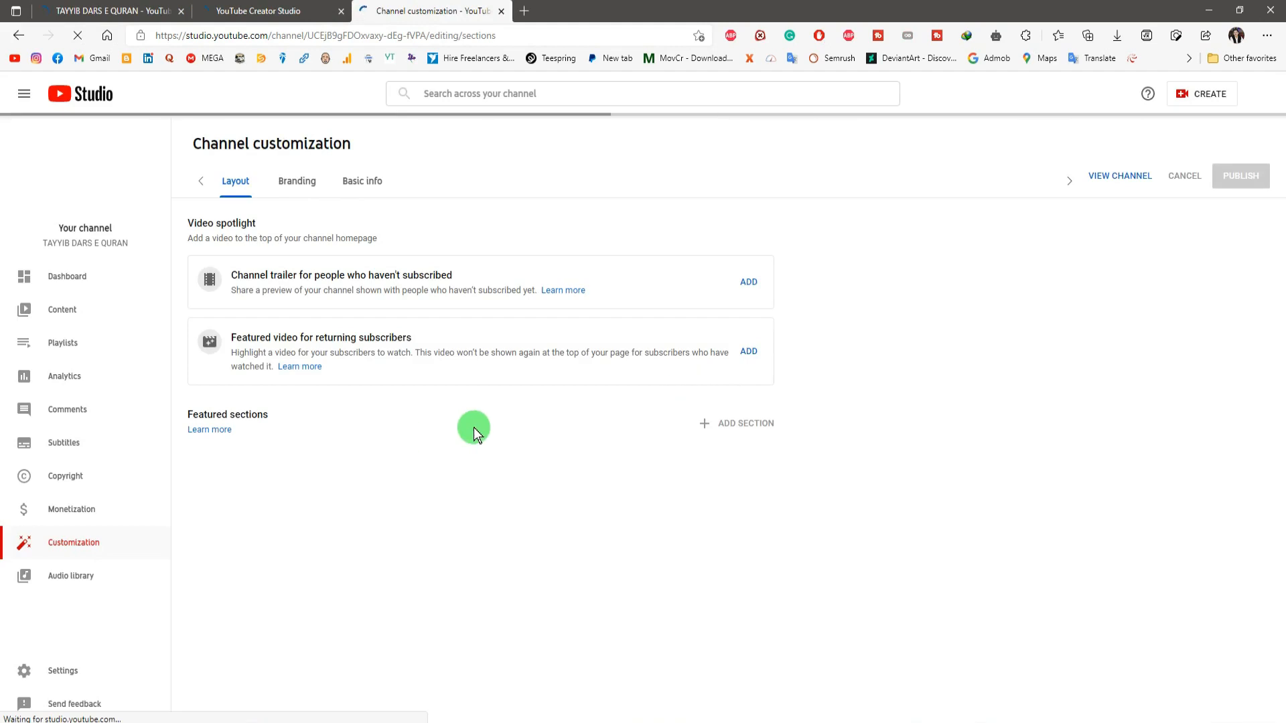
{"action": "left_click", "coordinate": [243, 11]}
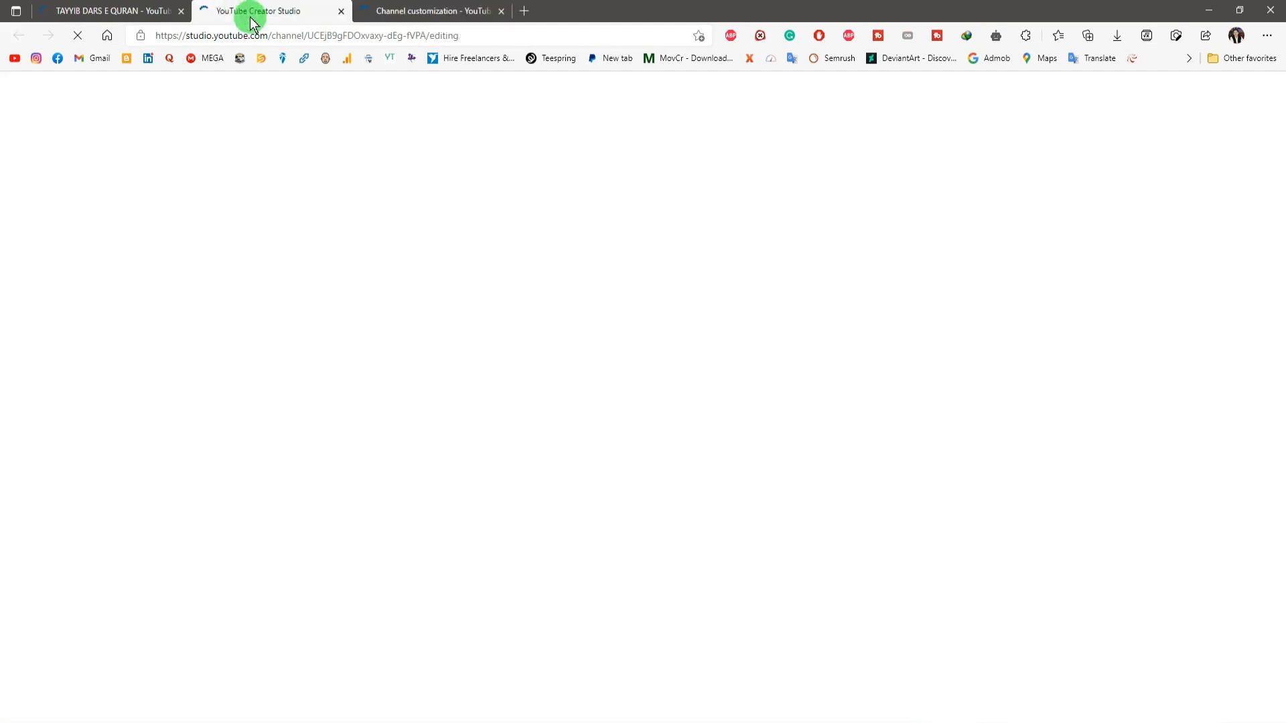
{"action": "left_click", "coordinate": [400, 8]}
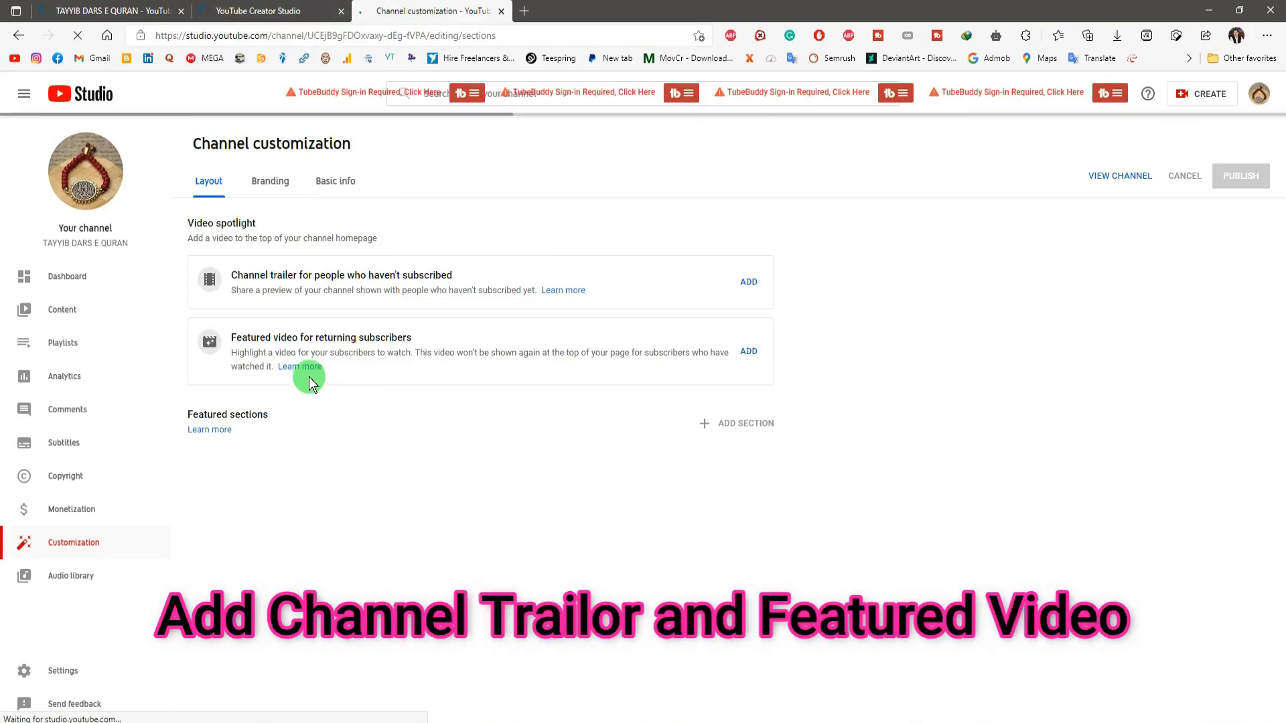
Choose the last Quran lesson video in the list as the featured video for returning subscribers.
{"action": "left_click", "coordinate": [743, 287]}
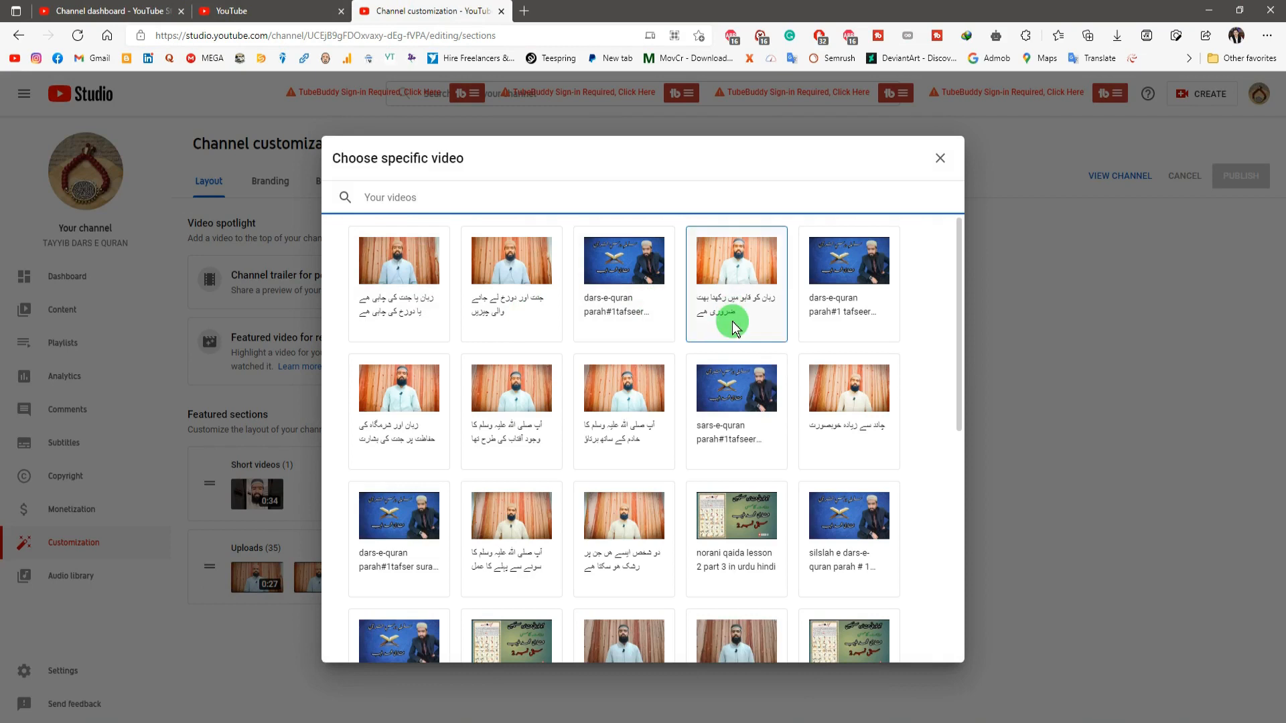
{"action": "scroll", "coordinate": [733, 322], "scroll_direction": "down", "scroll_amount": 4}
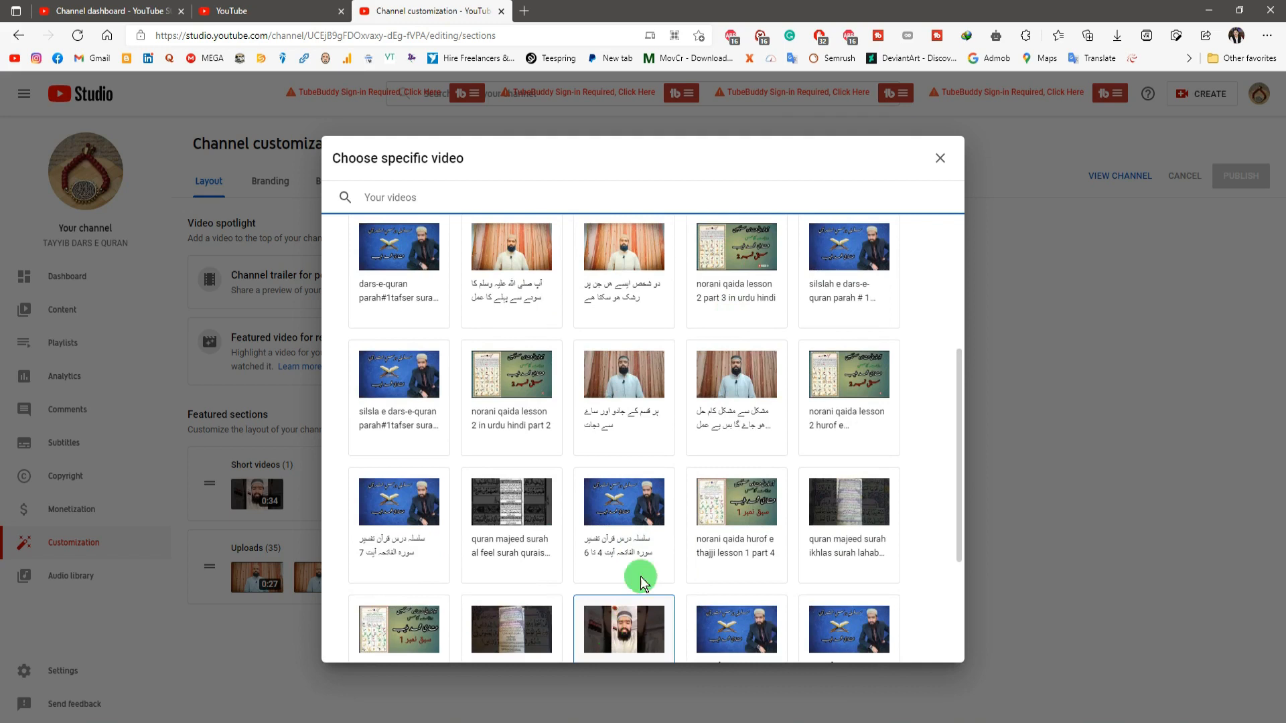
{"action": "scroll", "coordinate": [637, 574], "scroll_direction": "up", "scroll_amount": 4}
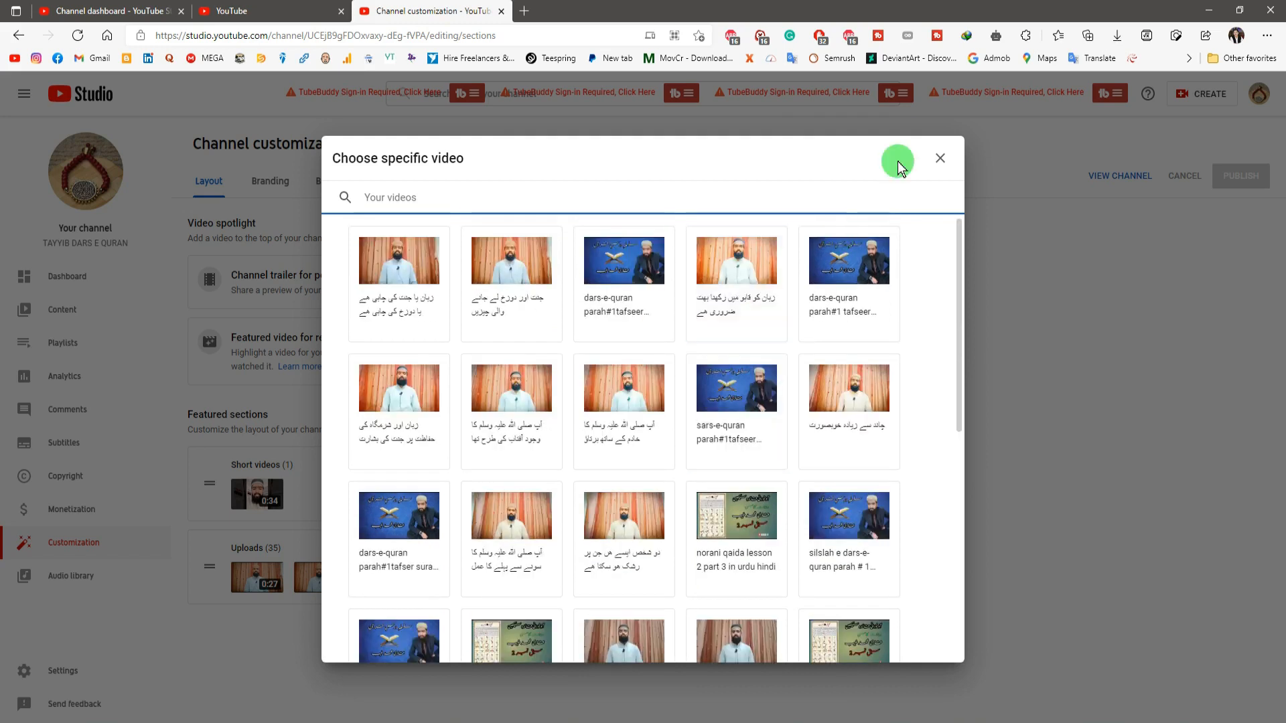
{"action": "left_click", "coordinate": [944, 161]}
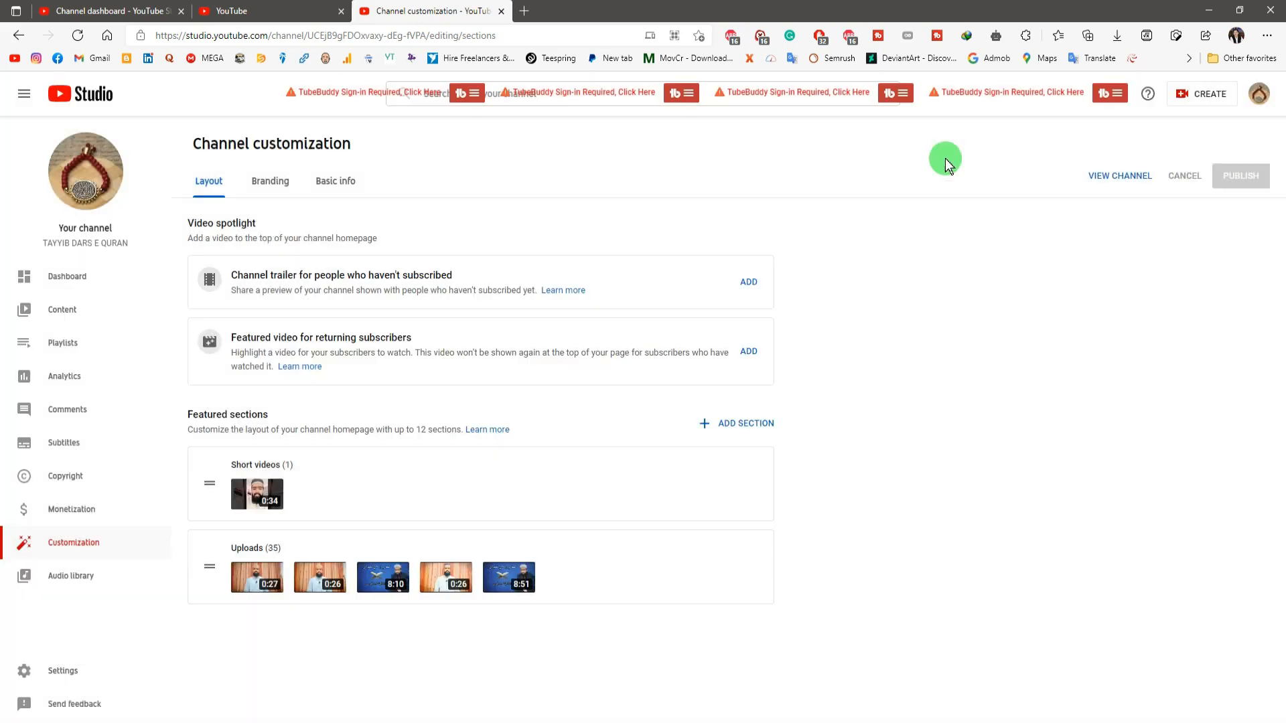
{"action": "left_click", "coordinate": [750, 352]}
{"action": "scroll", "coordinate": [654, 404], "scroll_direction": "down", "scroll_amount": 5}
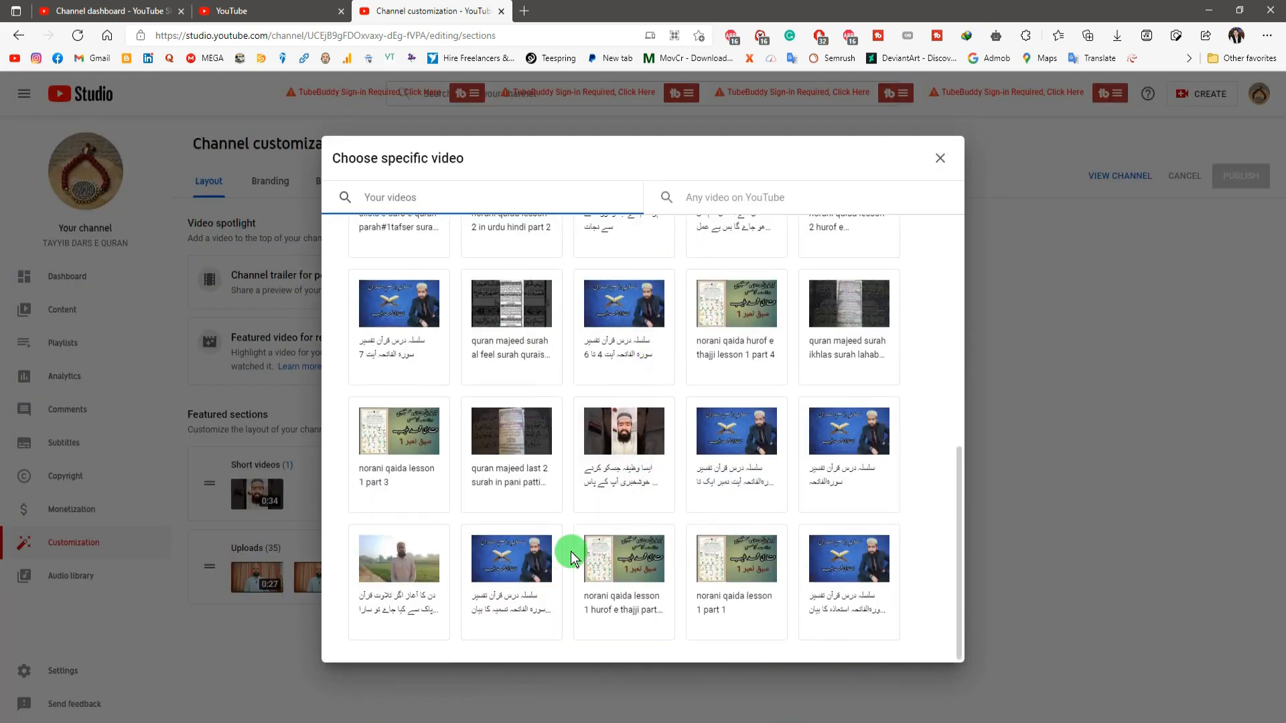
{"action": "left_click", "coordinate": [824, 583]}
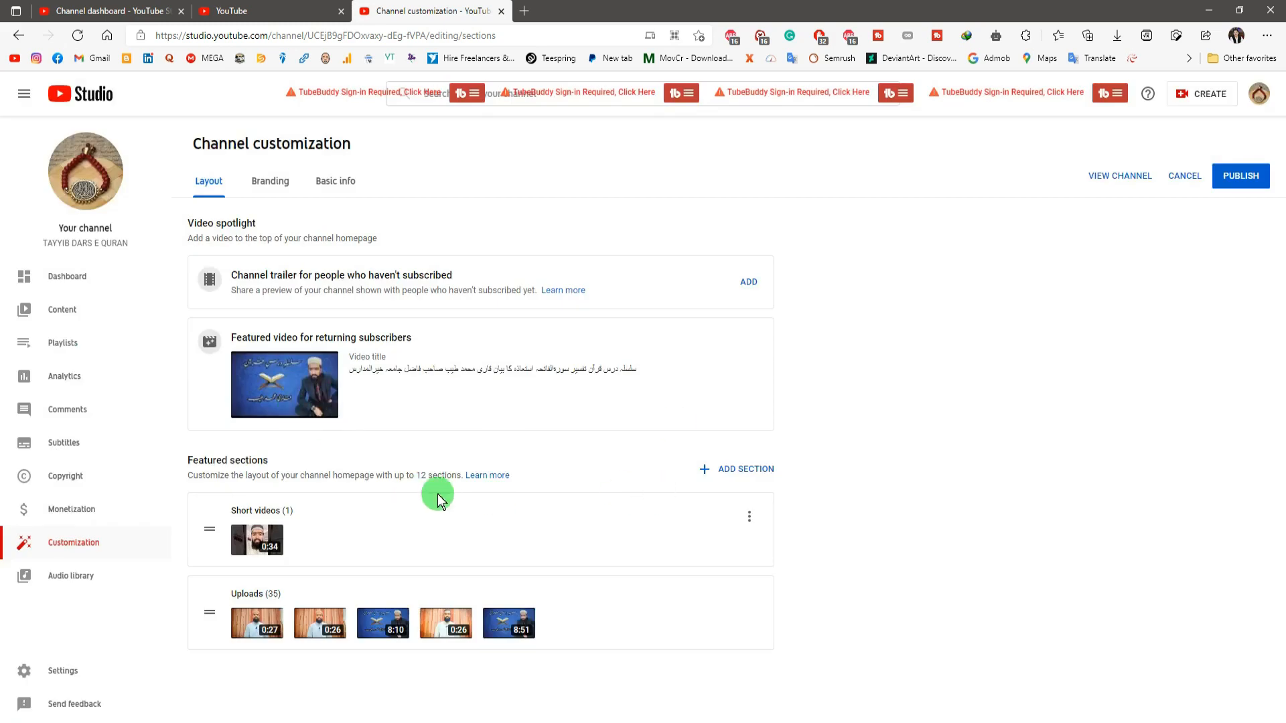
Upload the starry channel-name banner image under Branding and accept its crop area.
{"action": "left_click", "coordinate": [262, 180]}
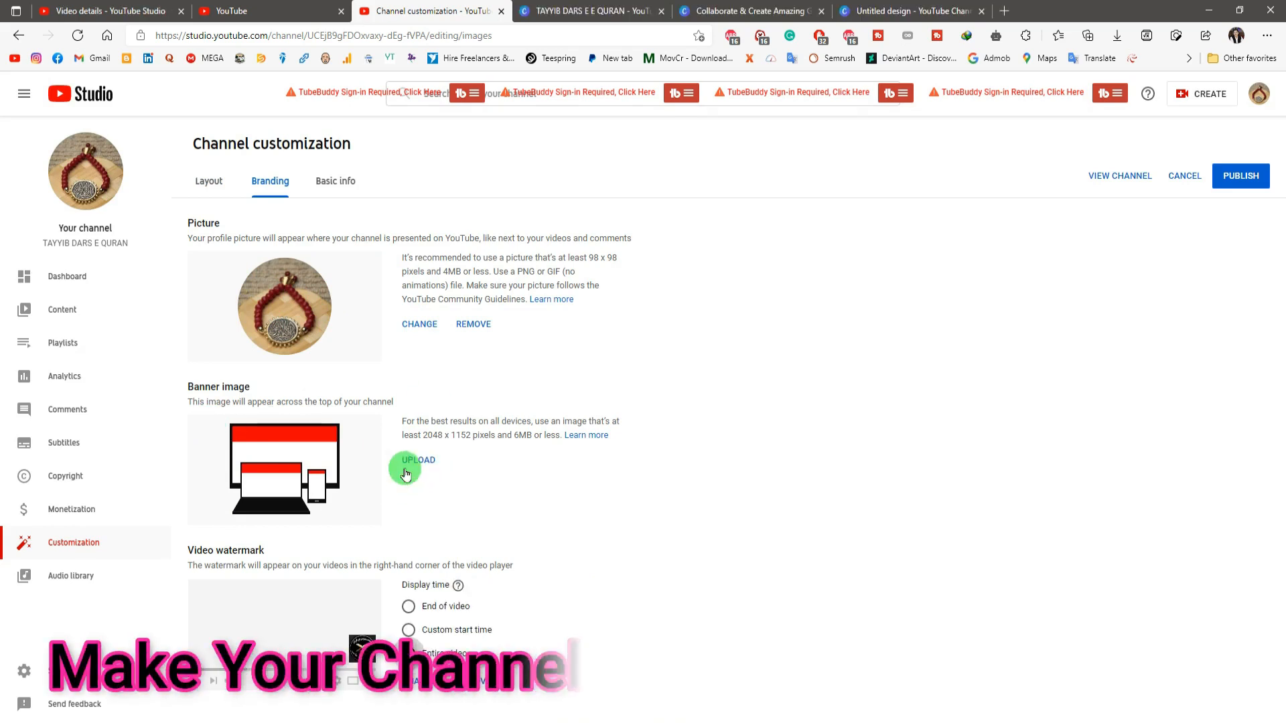
{"action": "left_click", "coordinate": [410, 461]}
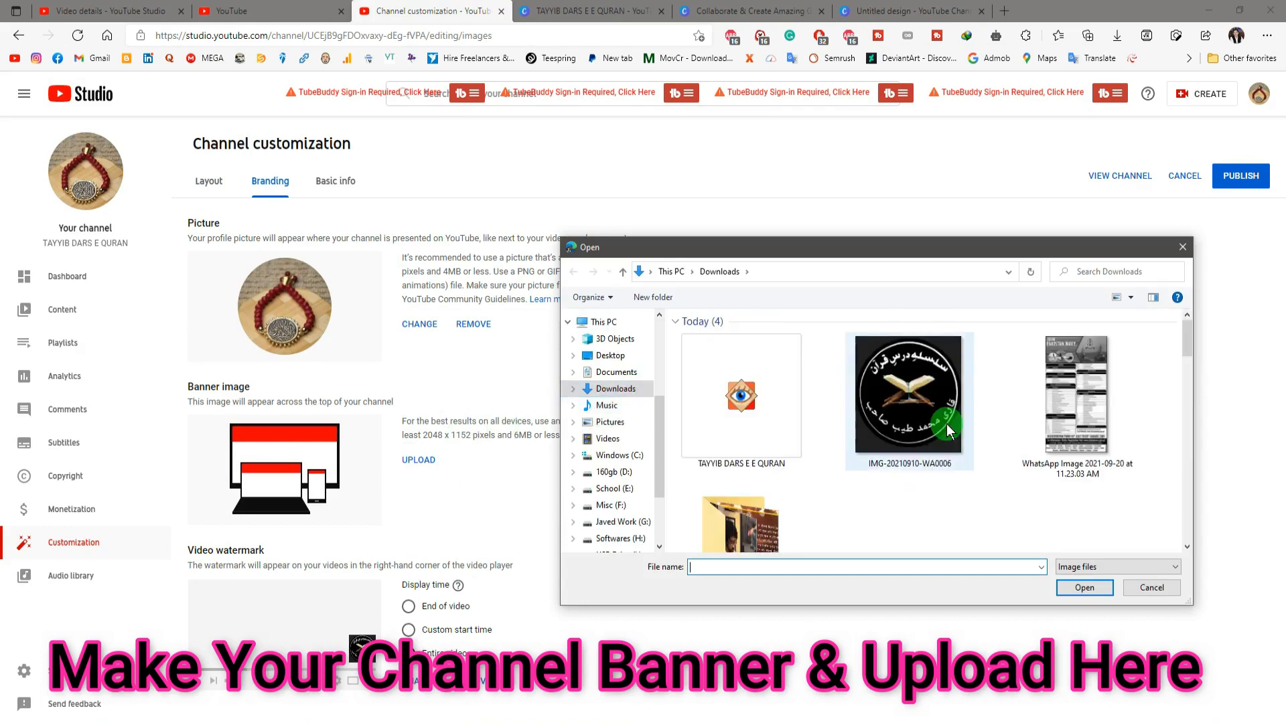
{"action": "double_click", "coordinate": [751, 416]}
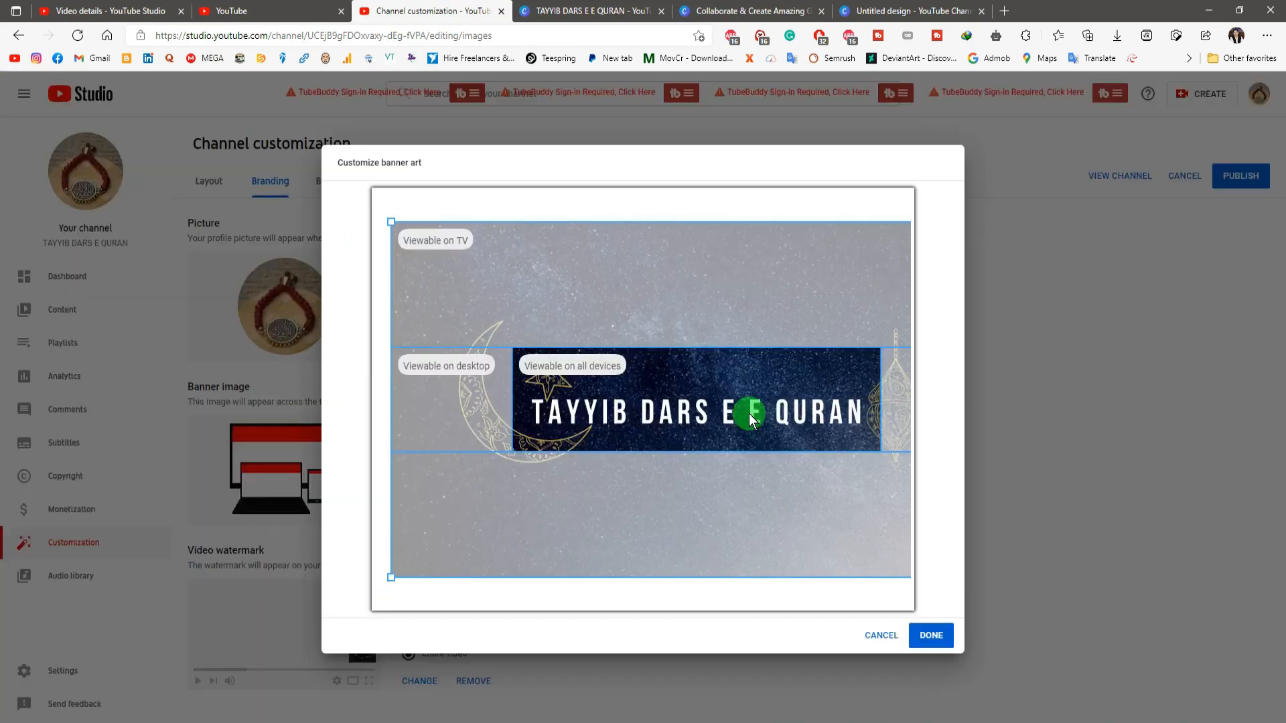
{"action": "left_click", "coordinate": [928, 636]}
{"action": "left_click", "coordinate": [928, 636]}
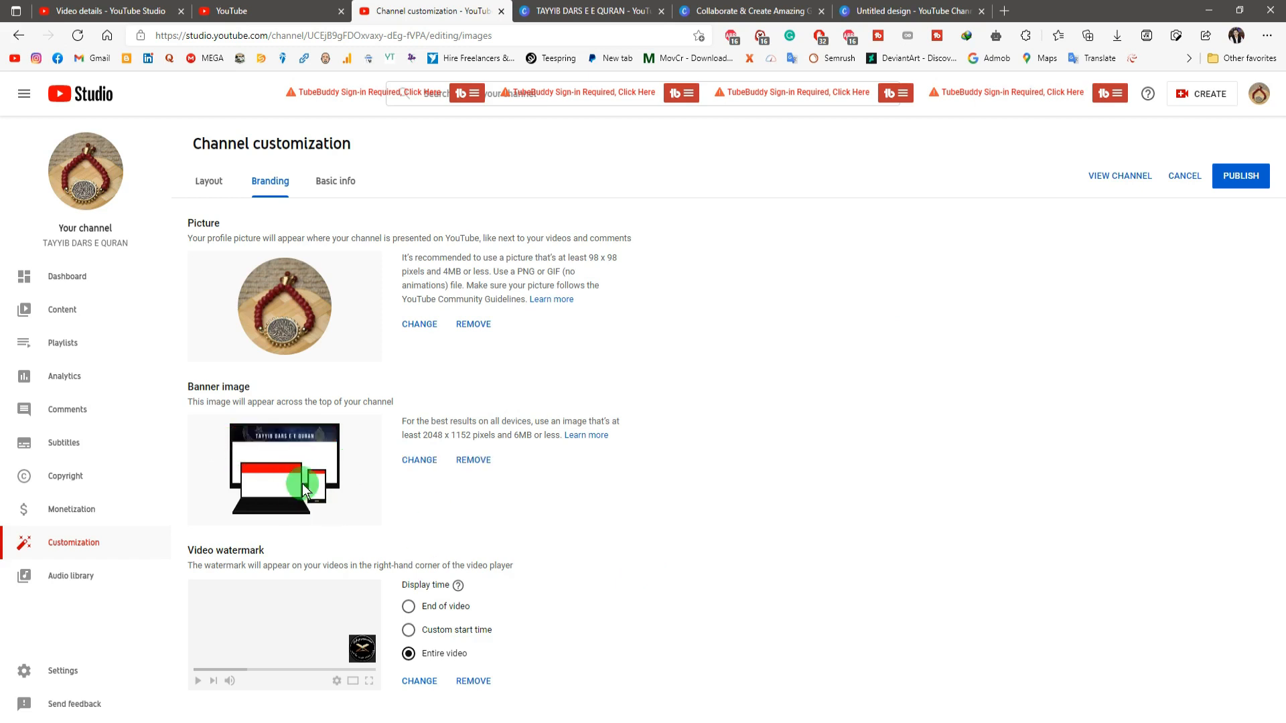
{"action": "left_click", "coordinate": [335, 183]}
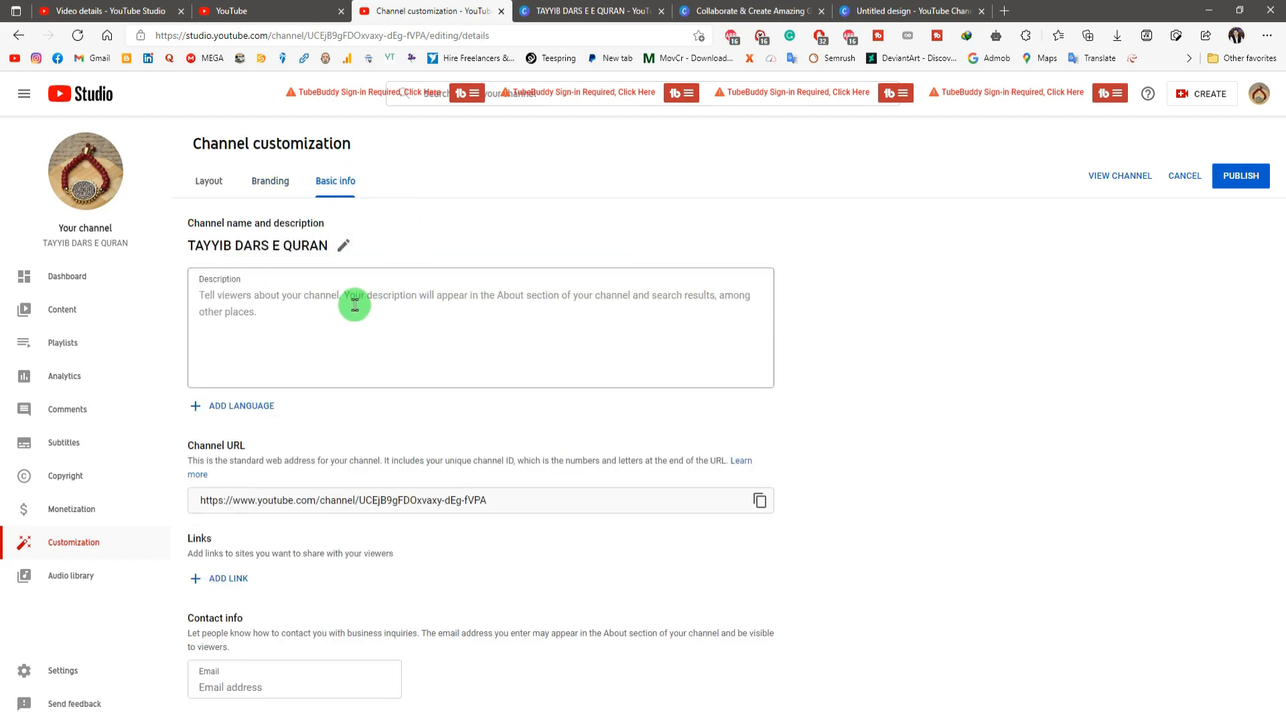
Type some trial text into the channel Description box, then select it and delete it.
{"action": "left_click", "coordinate": [355, 304]}
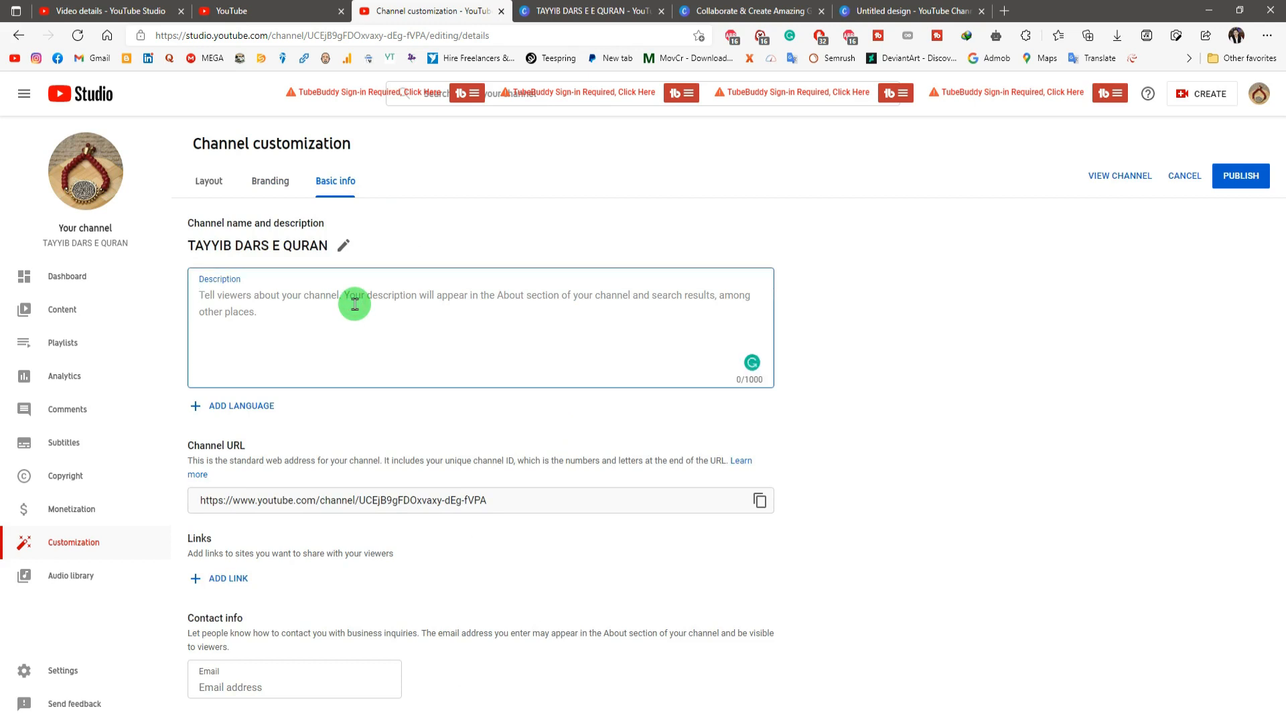
{"action": "type", "text": "#"}
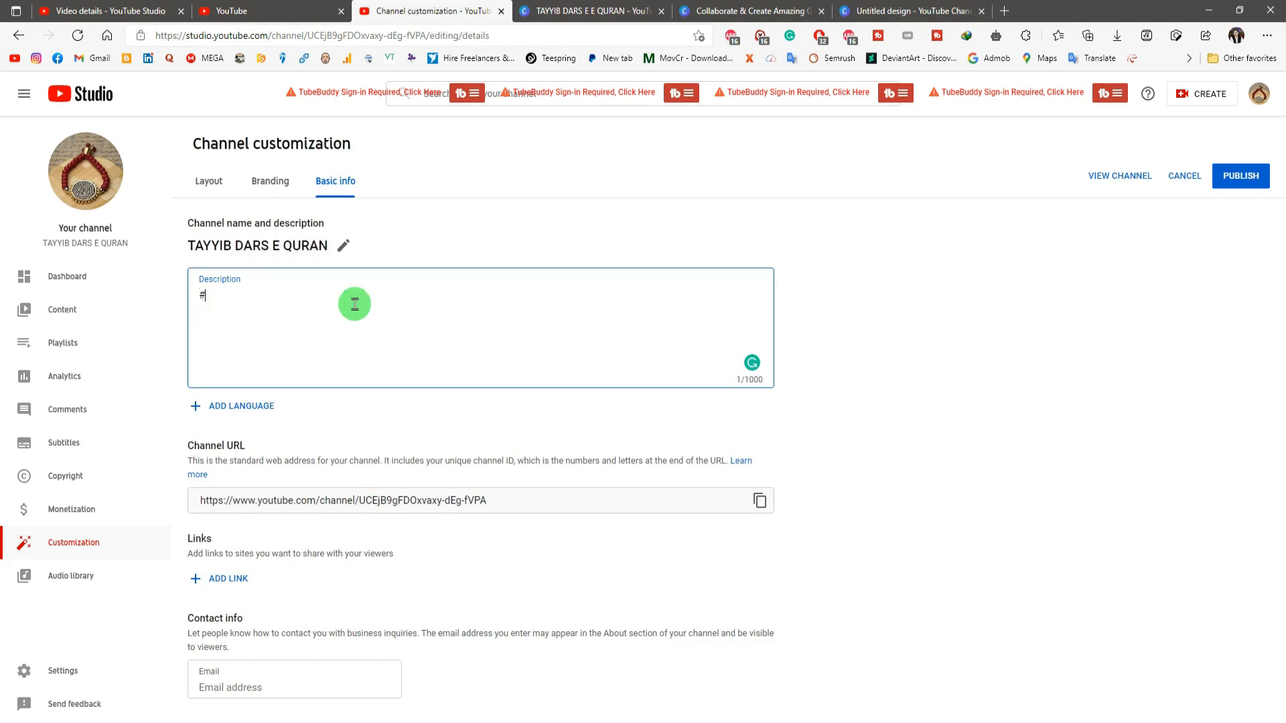
{"action": "key", "text": "BackSpace"}
{"action": "type", "text": "t"}
{"action": "key", "text": "BackSpace"}
{"action": "type", "text": "TAYYA"}
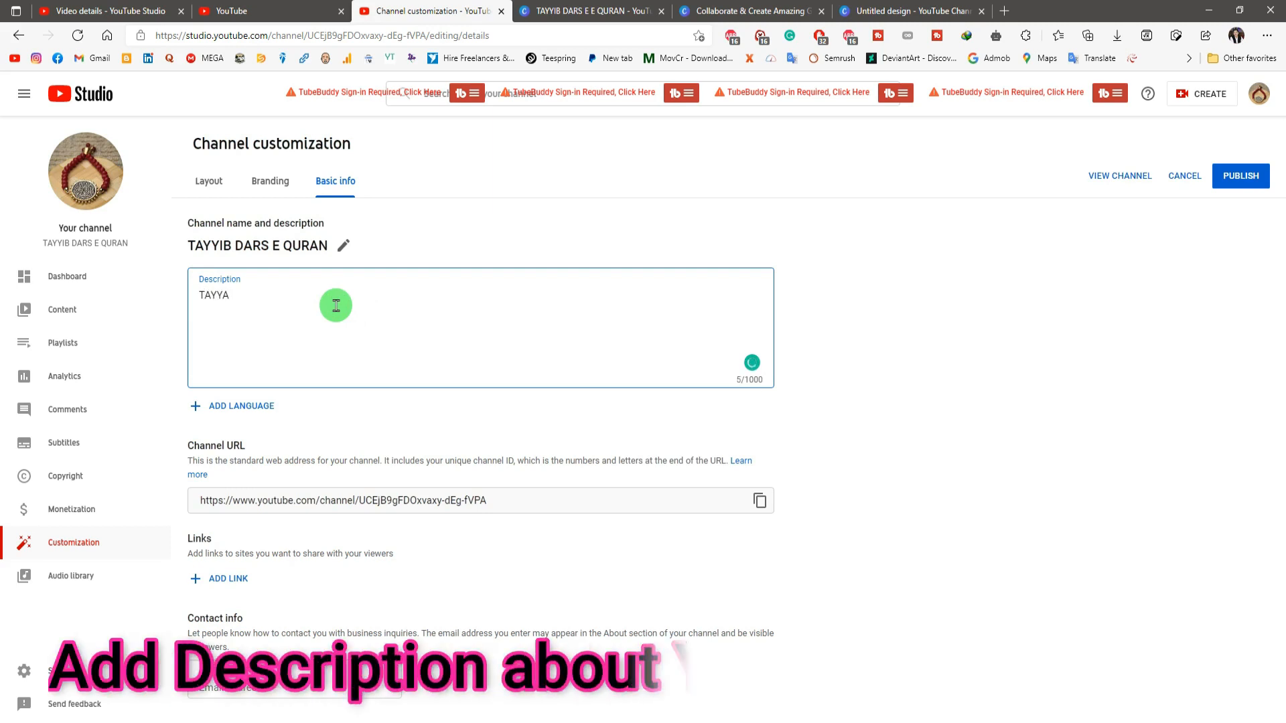
{"action": "key", "text": "ctrl+a"}
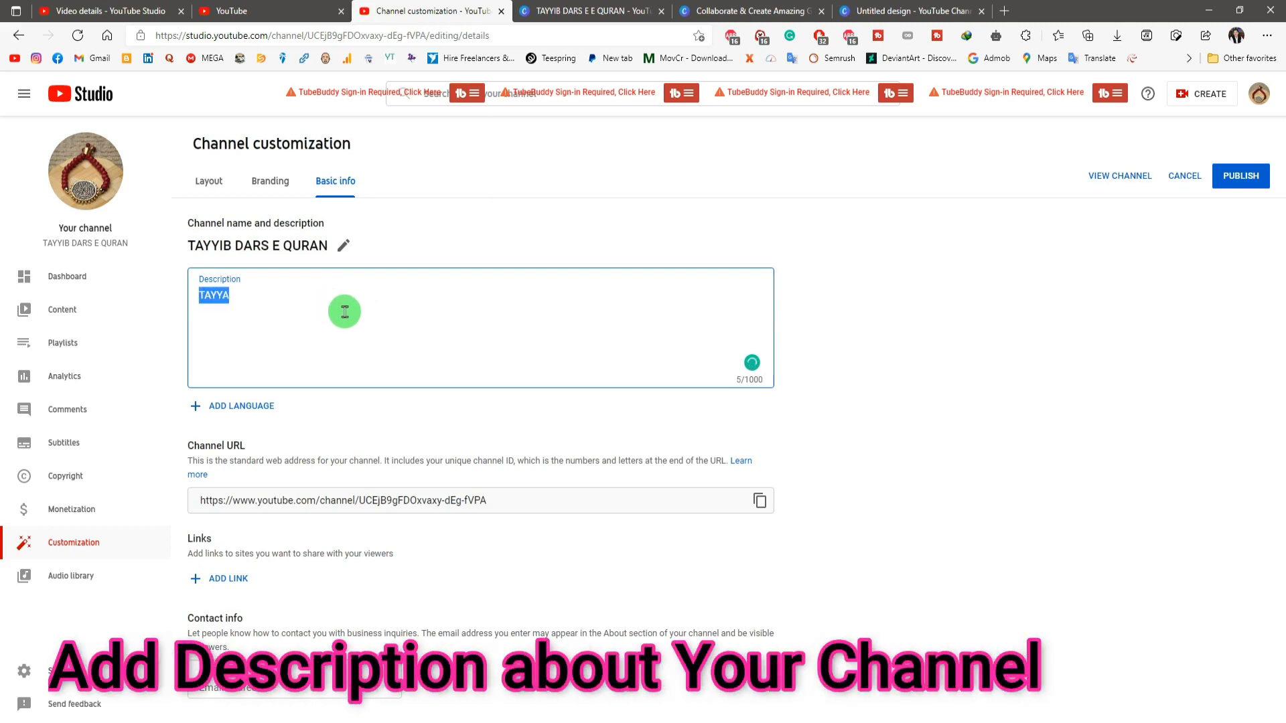
{"action": "key", "text": "BackSpace"}
Select the whole channel introduction in the Word document and return to the description form.
{"action": "left_click", "coordinate": [381, 722]}
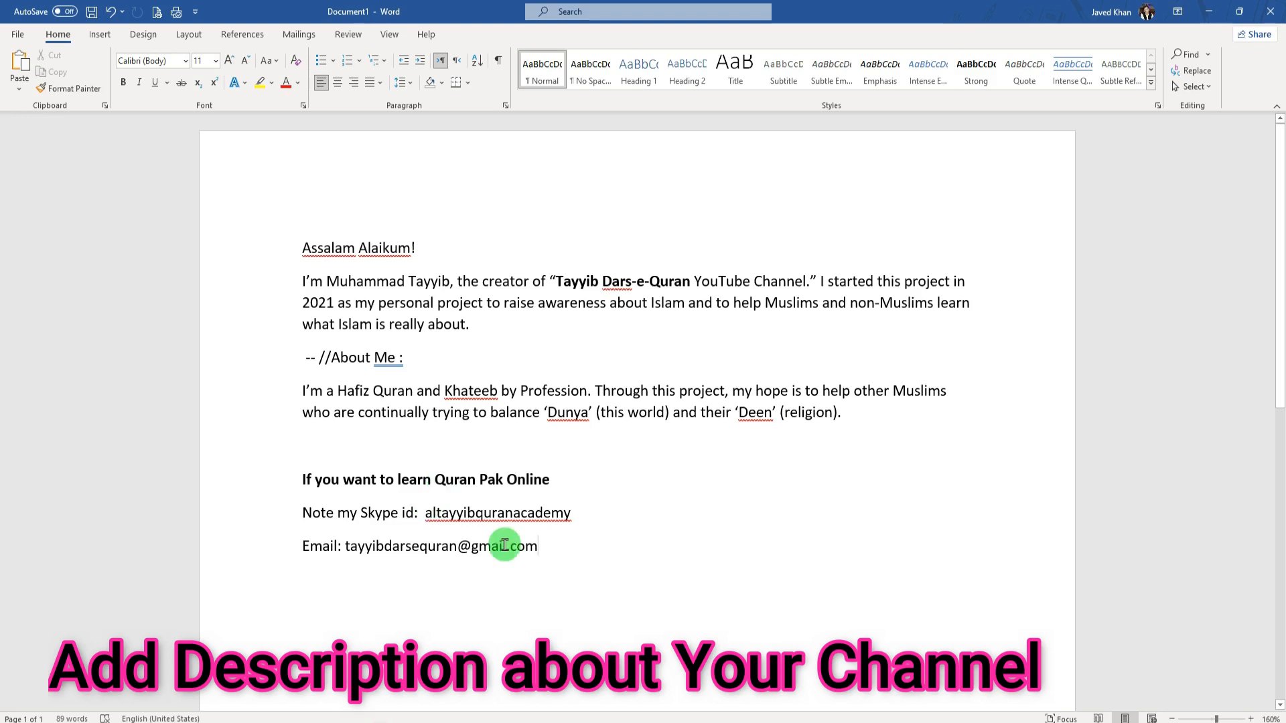
{"action": "key", "text": "ctrl+a"}
{"action": "key", "text": "ctrl+c"}
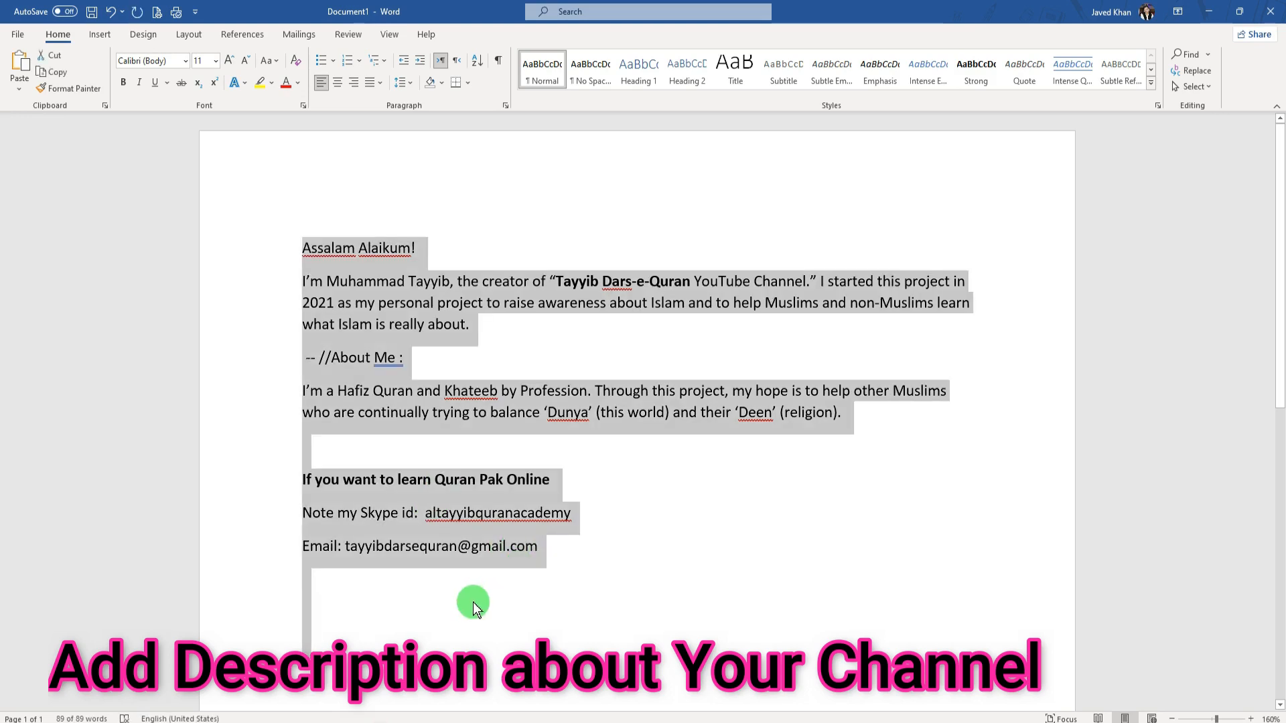
{"action": "left_click", "coordinate": [311, 722]}
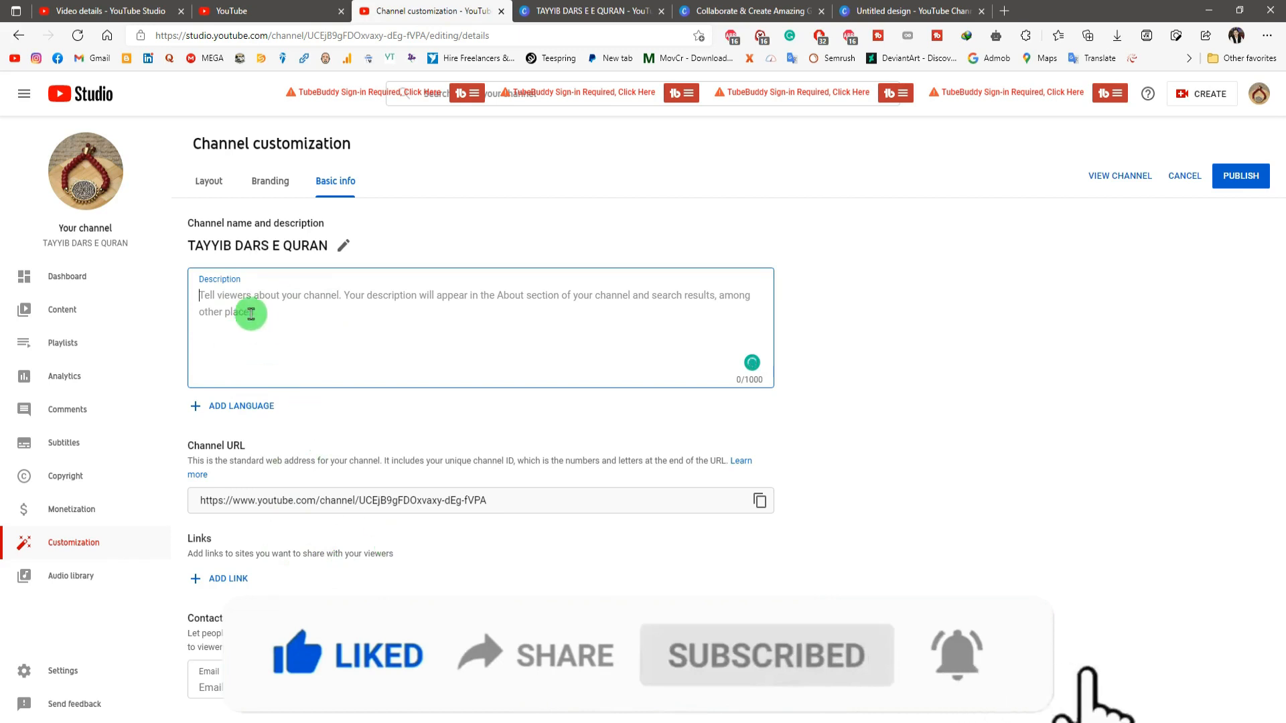
Paste the 572-character introduction, dismiss Grammarly popups, and bold the creator's name and channel title.
{"action": "key", "text": "ctrl+v"}
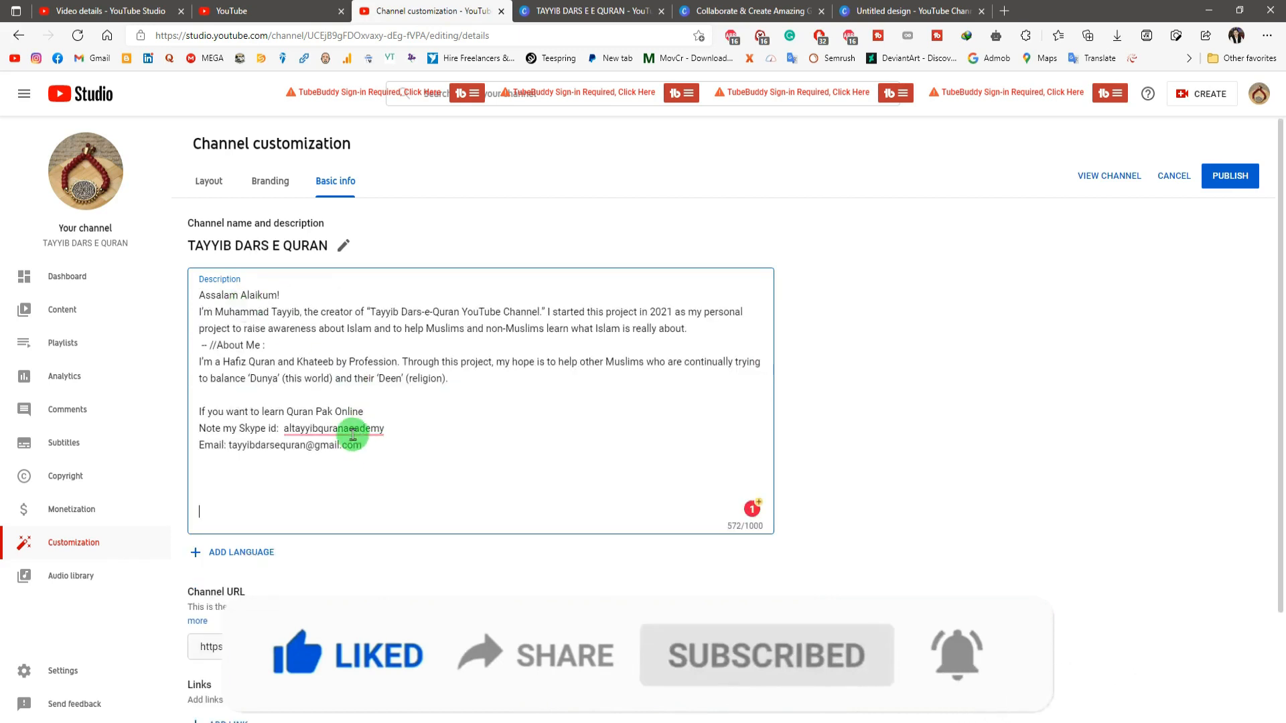
{"action": "mouse_move", "coordinate": [353, 435]}
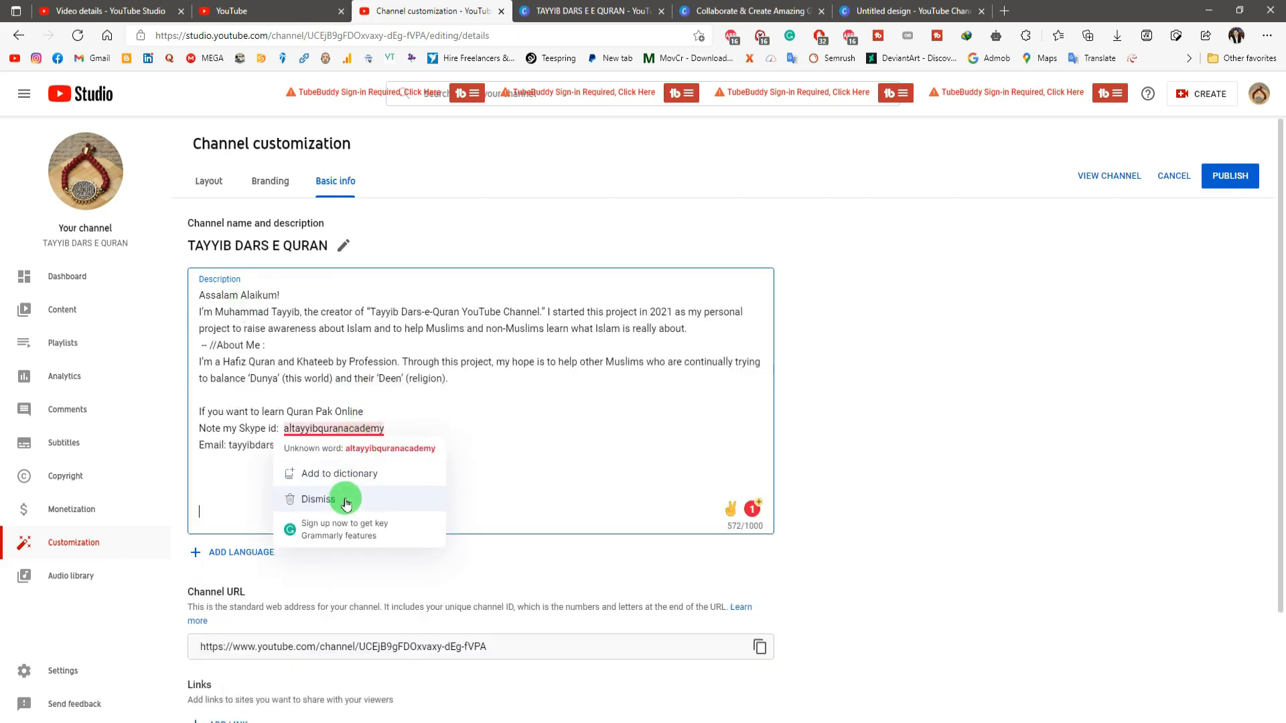
{"action": "left_click", "coordinate": [353, 473]}
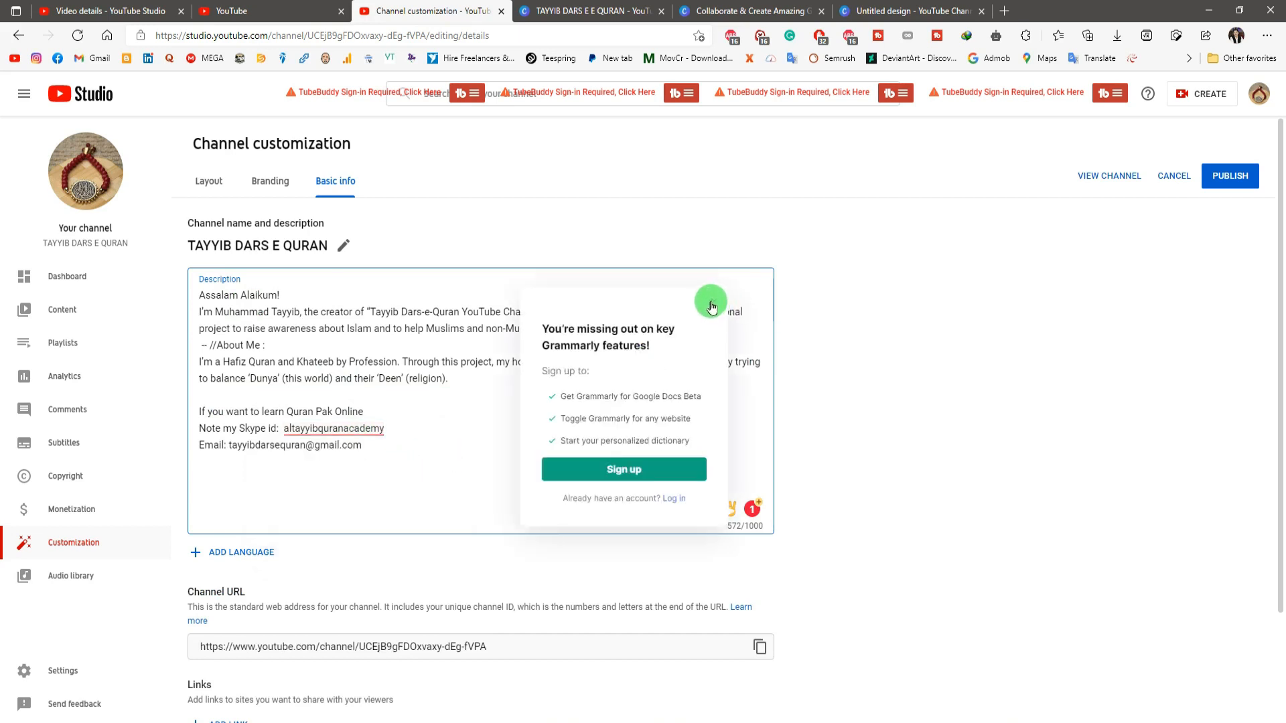
{"action": "left_click", "coordinate": [714, 301]}
{"action": "scroll", "coordinate": [333, 382], "scroll_direction": "down", "scroll_amount": 2}
{"action": "scroll", "coordinate": [333, 382], "scroll_direction": "up", "scroll_amount": 2}
{"action": "left_click_drag", "start_coordinate": [301, 312], "coordinate": [215, 313]}
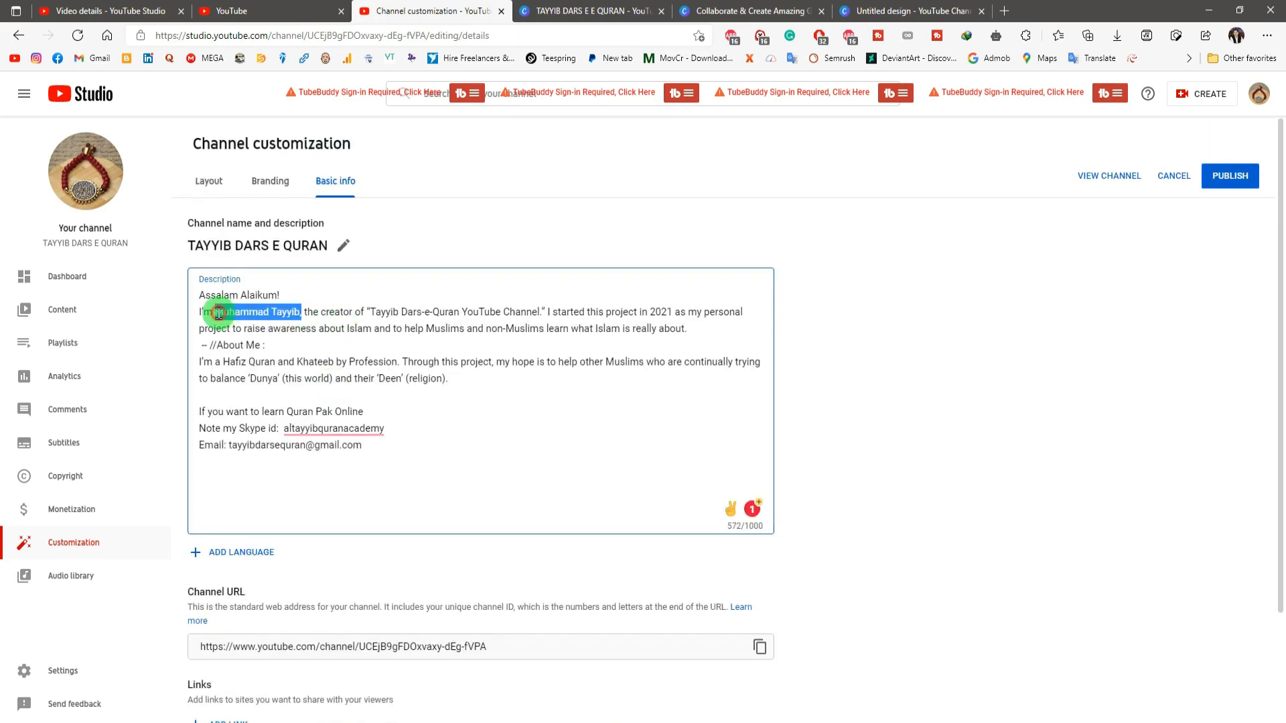
{"action": "left_click_drag", "start_coordinate": [373, 312], "coordinate": [445, 311]}
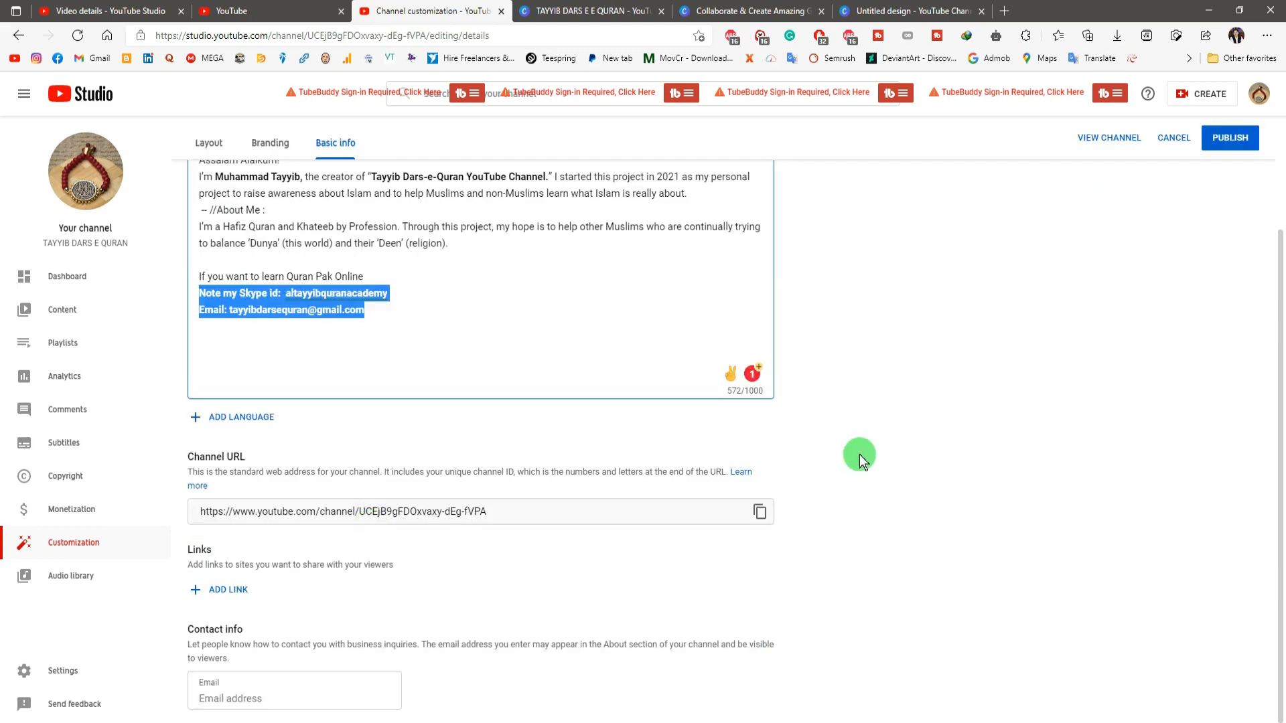
{"action": "left_click", "coordinate": [862, 461]}
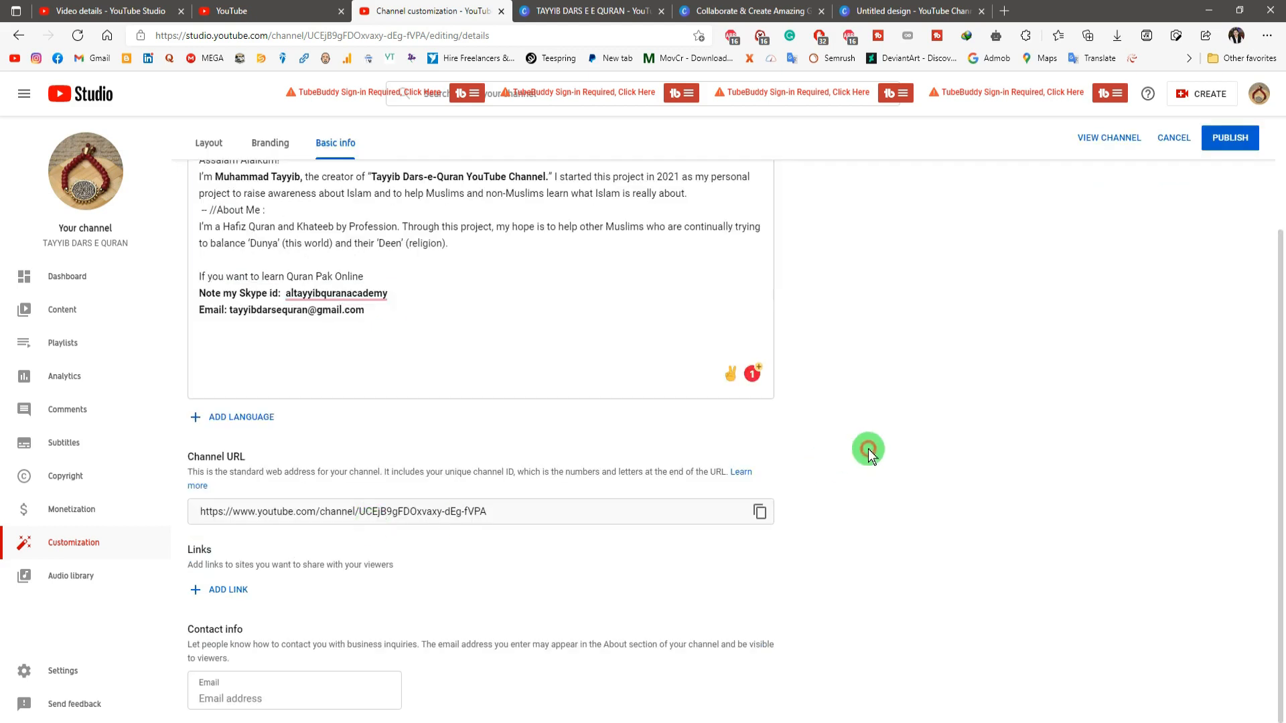
Add a channel link titled 'Linked In' pointing to the LinkedIn profile URL.
{"action": "left_click", "coordinate": [229, 590]}
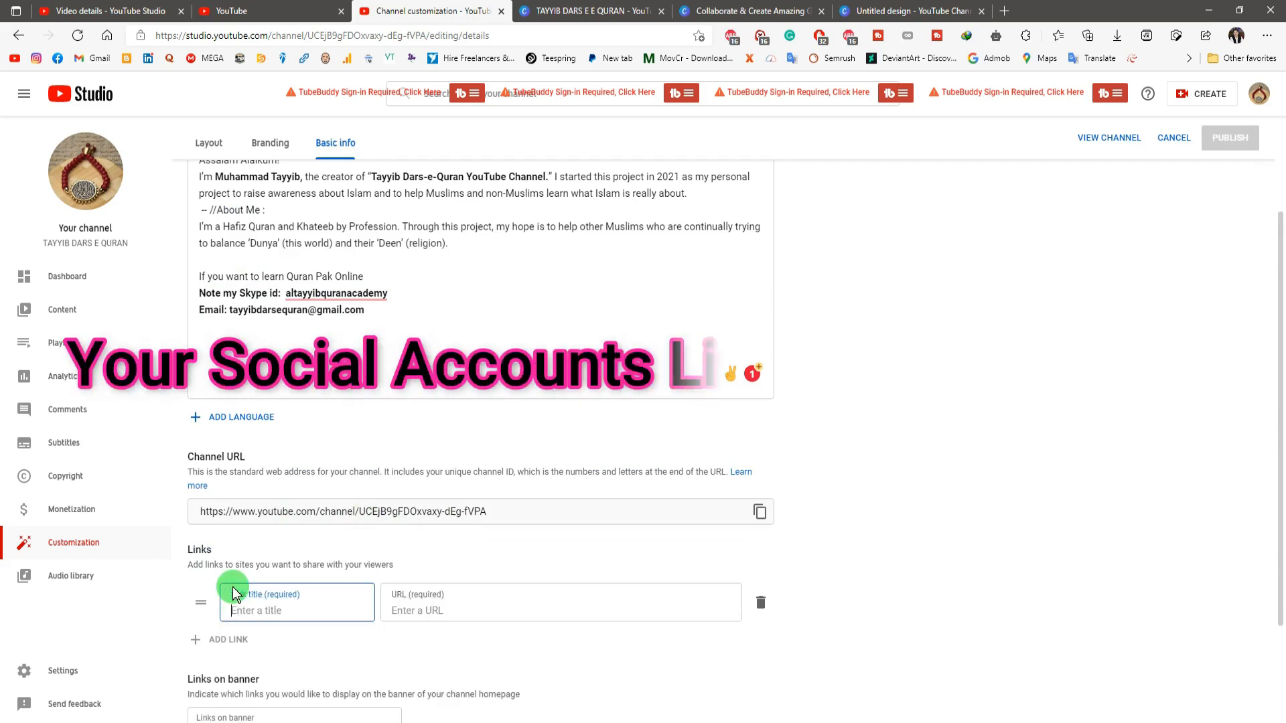
{"action": "scroll", "coordinate": [287, 602], "scroll_direction": "down", "scroll_amount": 2}
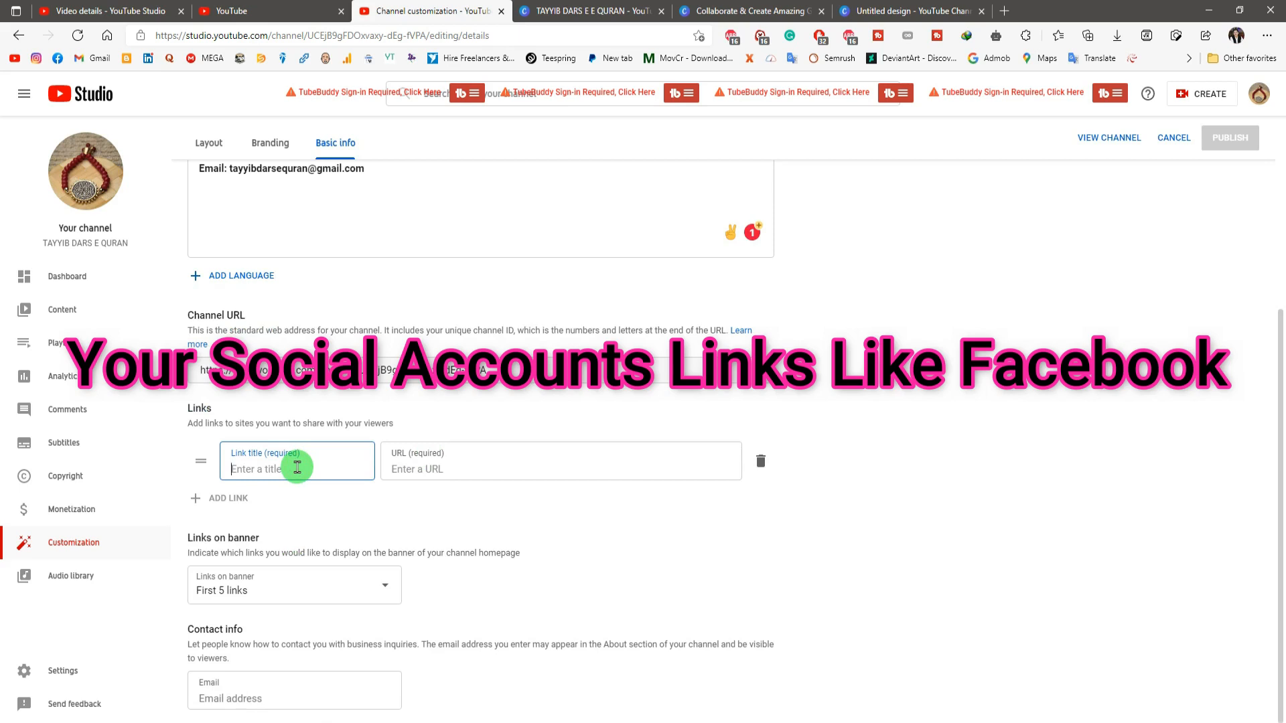
{"action": "type", "text": "L"}
{"action": "key", "text": "BackSpace"}
{"action": "key", "text": "BackSpace"}
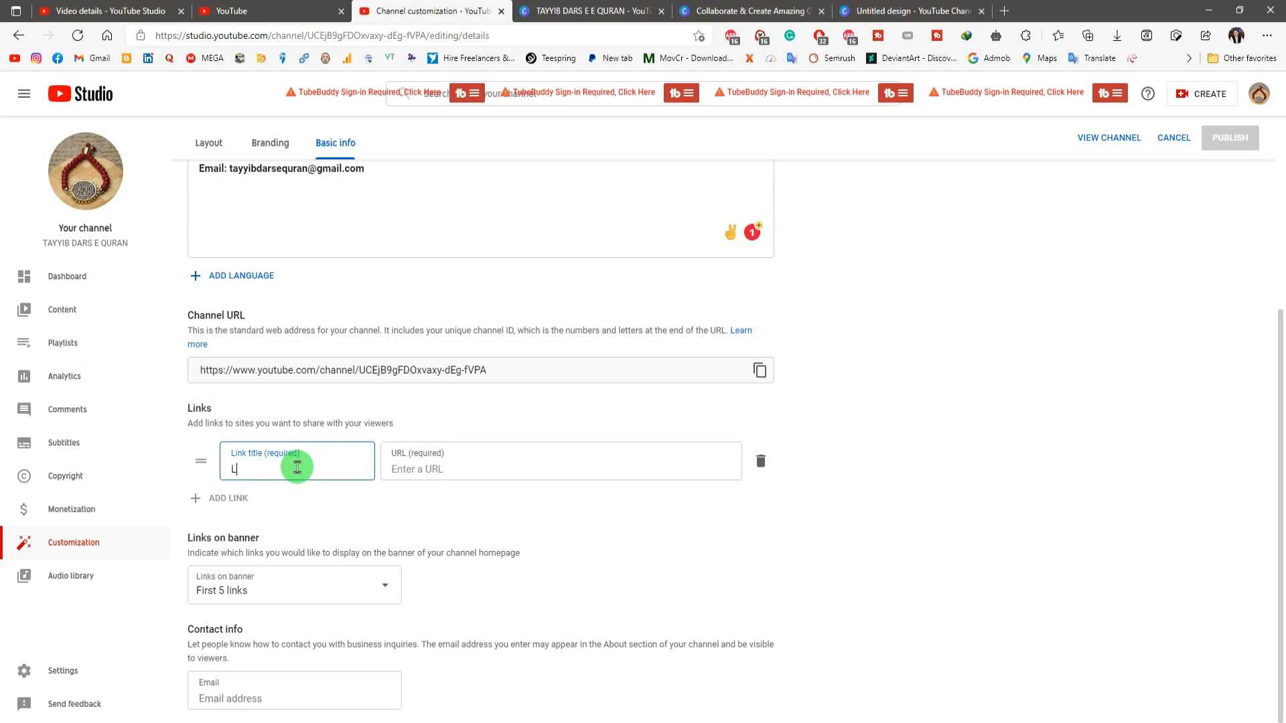
{"action": "type", "text": "inkedin.com/in/al-tayyib-online-quran-academy-532bb021a/"}
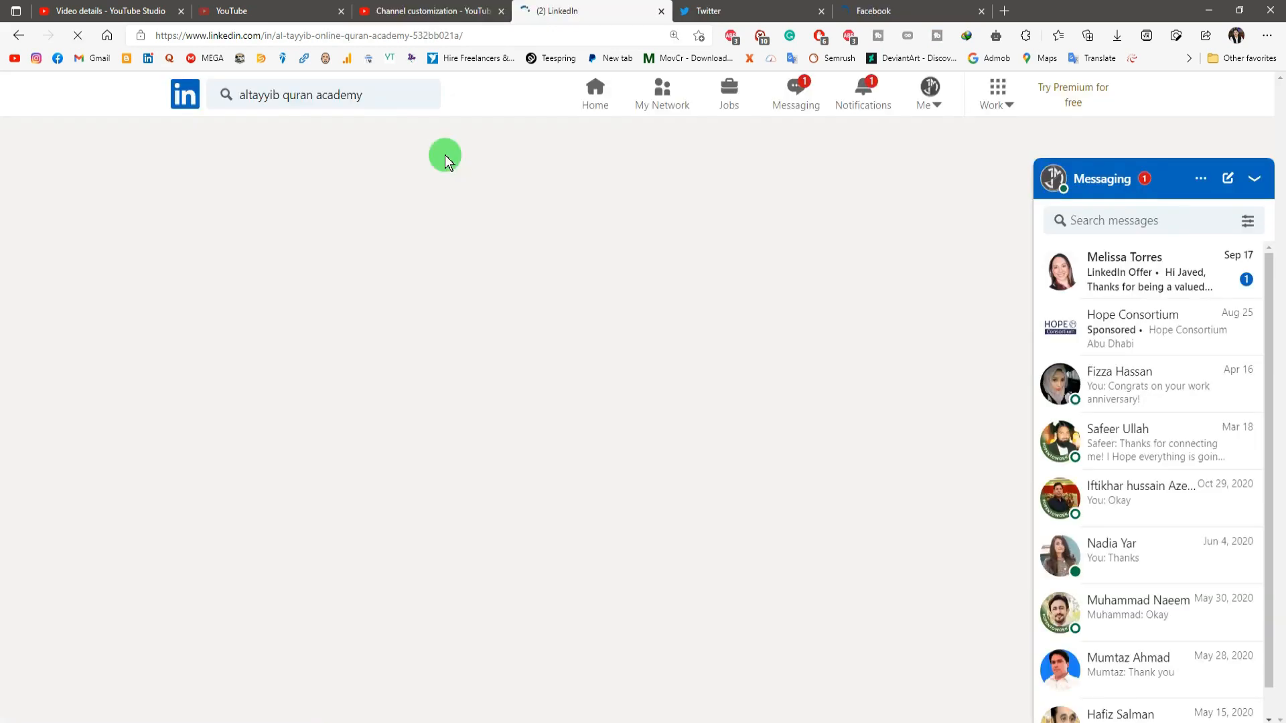
{"action": "left_click", "coordinate": [342, 35]}
{"action": "key", "text": "ctrl+c"}
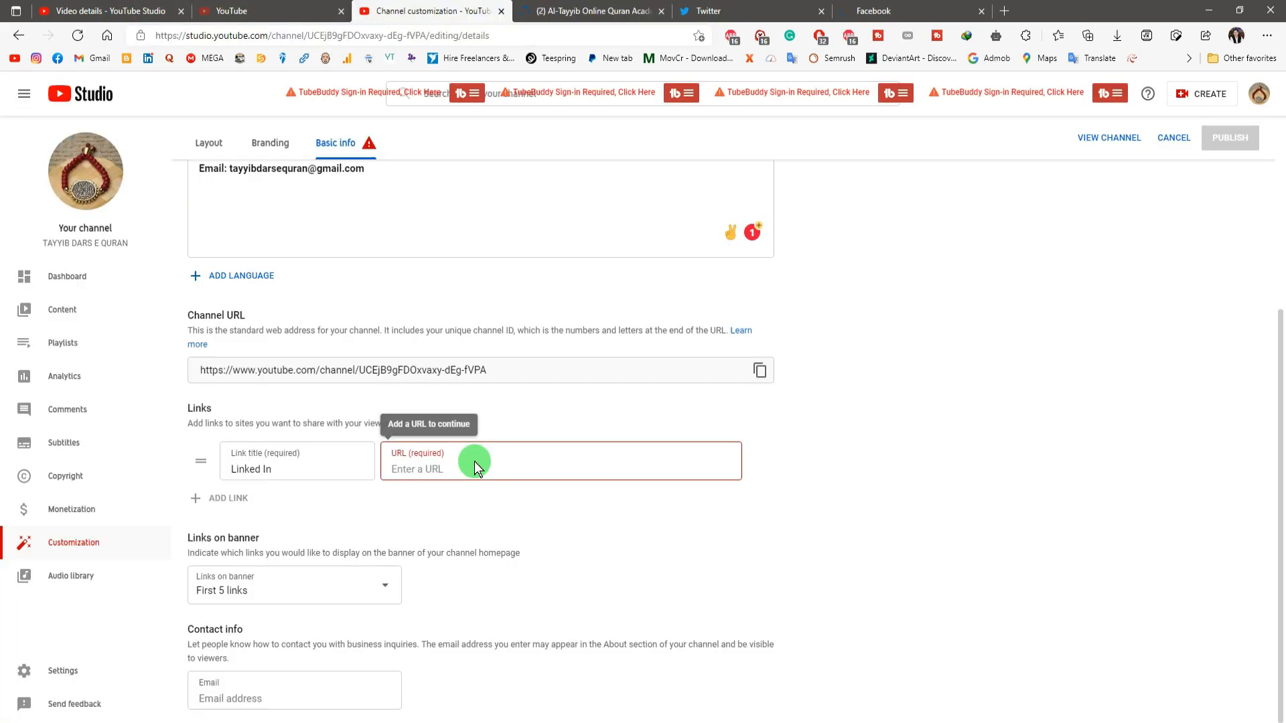
{"action": "left_click", "coordinate": [473, 460]}
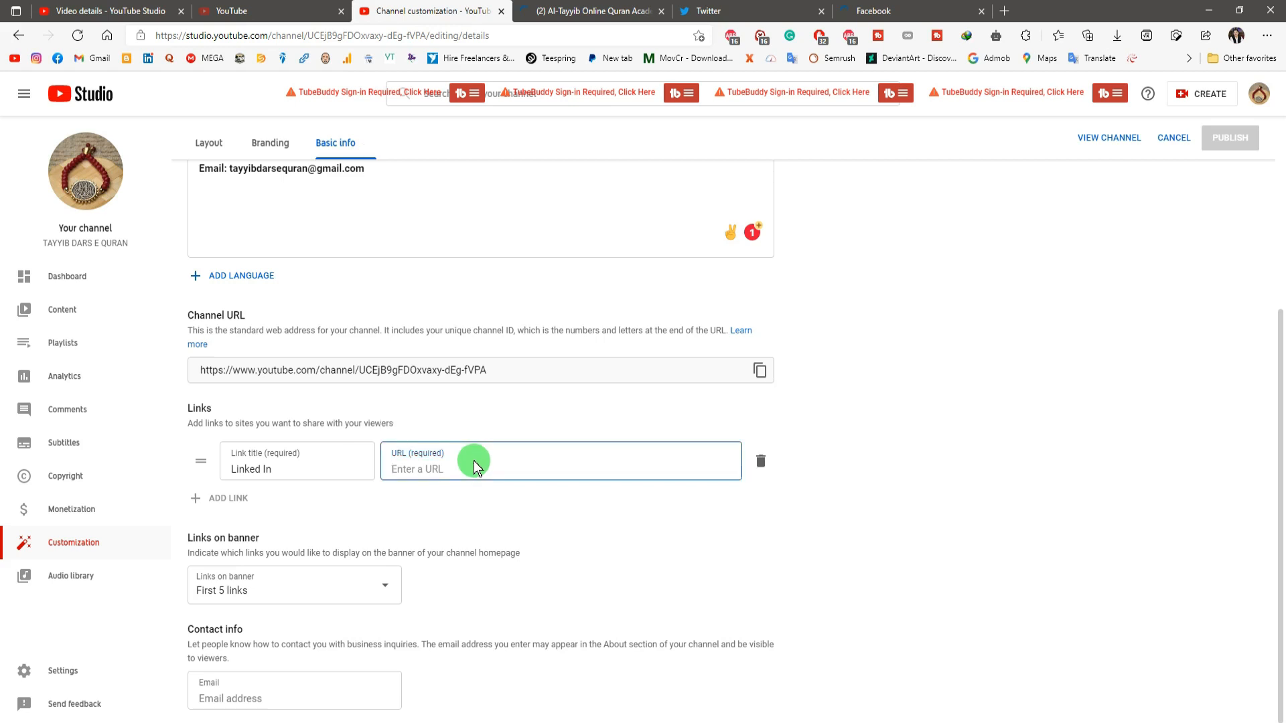
{"action": "key", "text": "ctrl+v"}
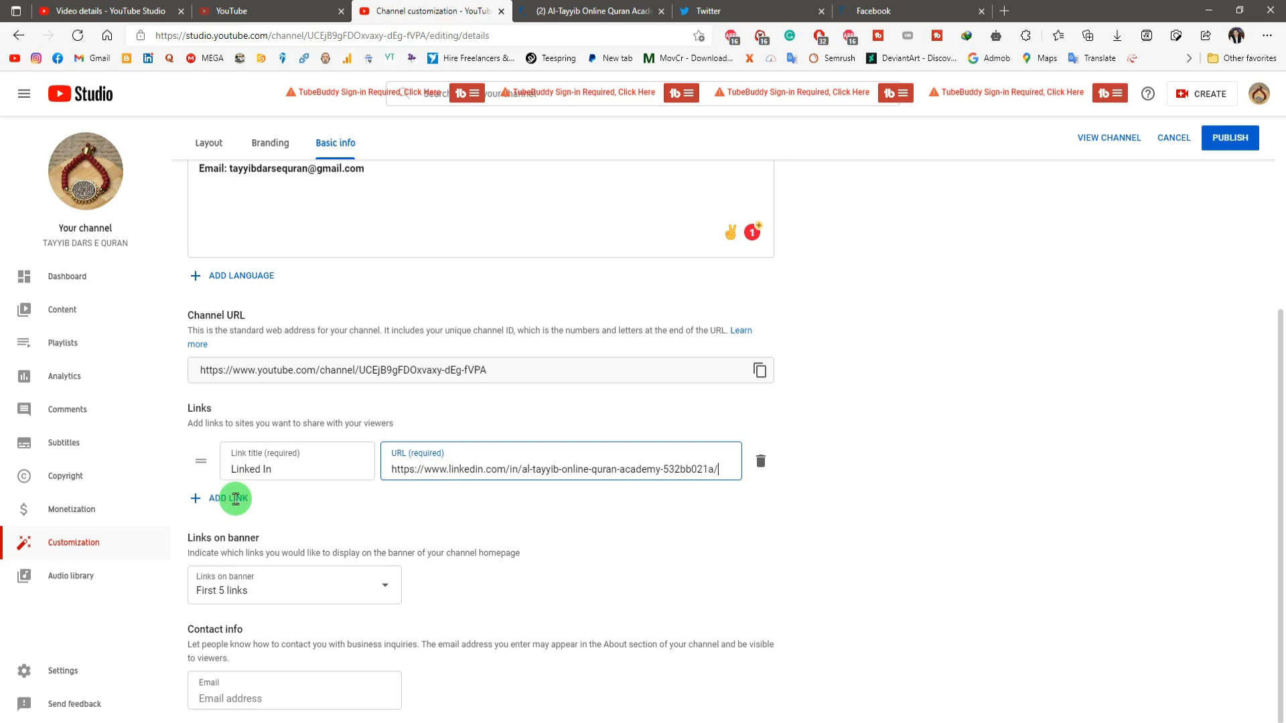
Add a second channel link titled 'Facebook' with the Facebook page URL.
{"action": "left_click", "coordinate": [235, 501]}
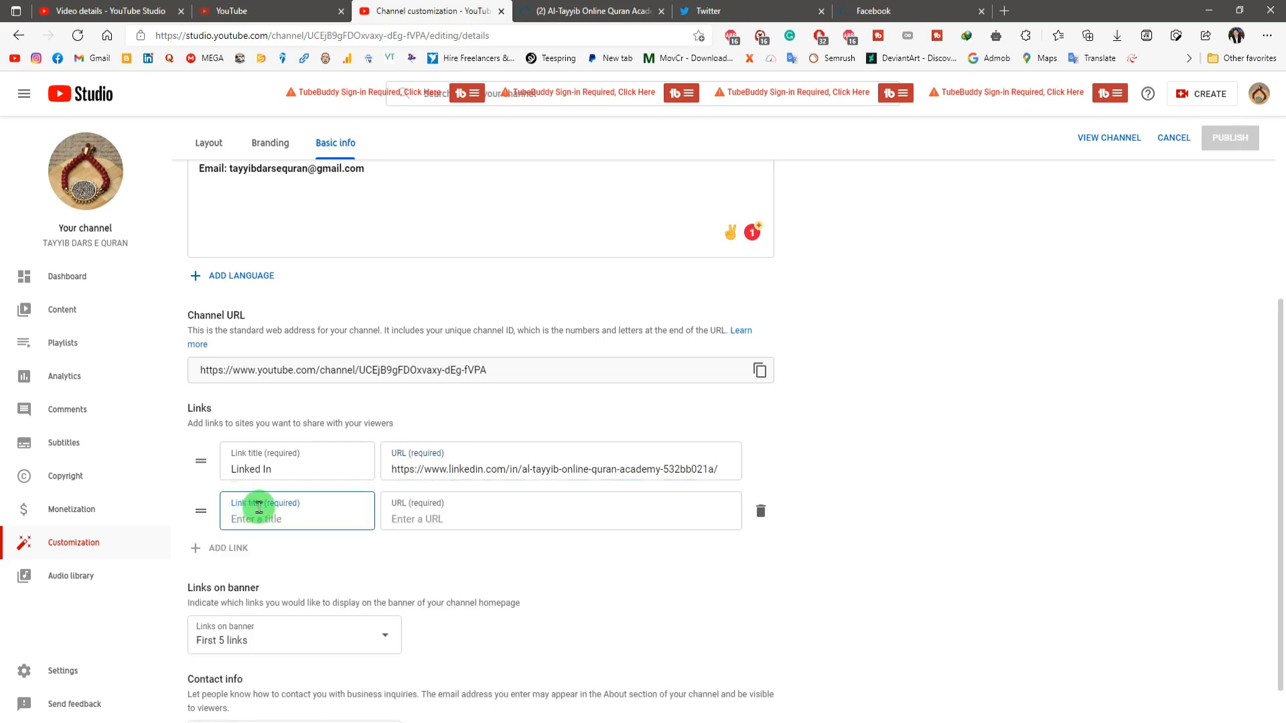
{"action": "type", "text": "Facebook"}
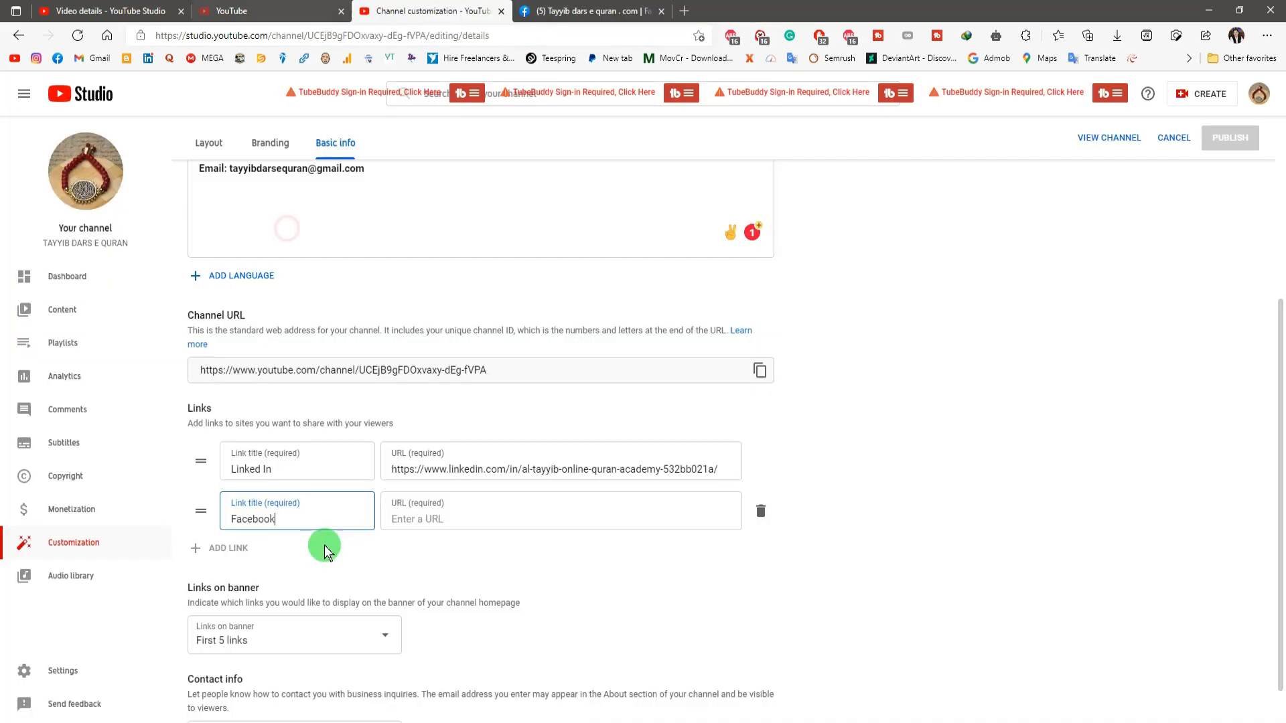
{"action": "left_click", "coordinate": [448, 519]}
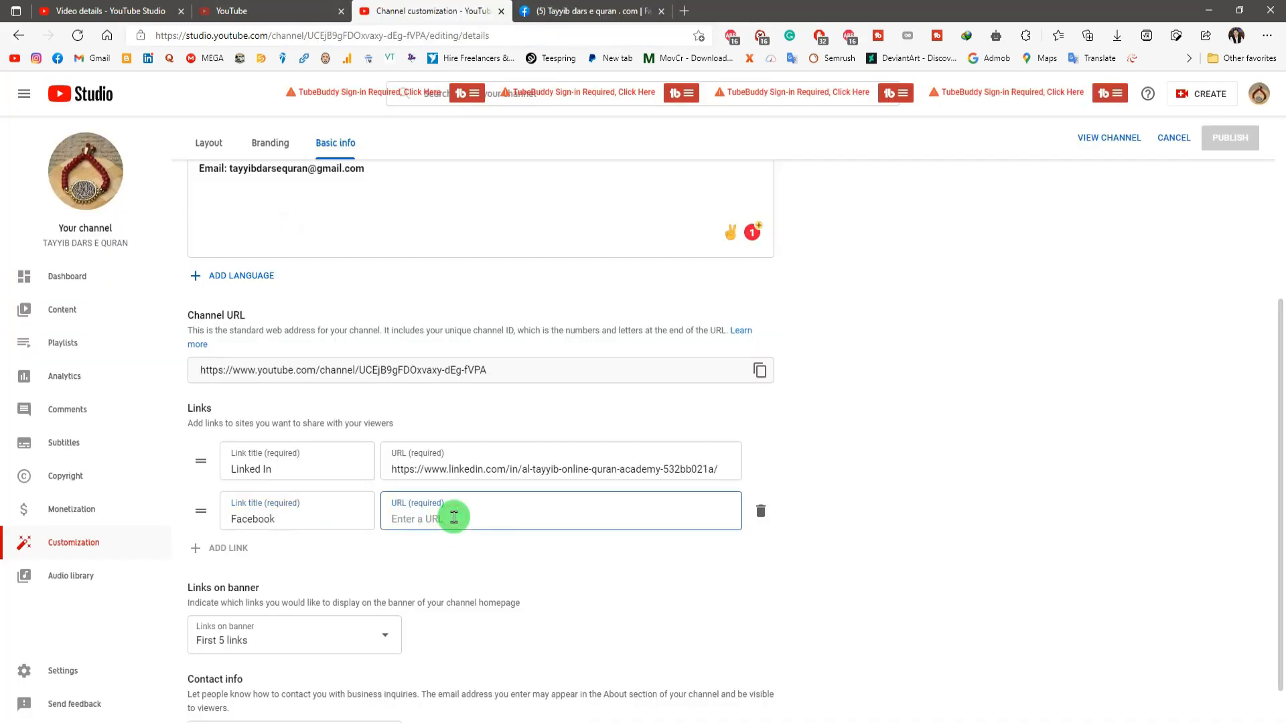
{"action": "key", "text": "ctrl+v"}
{"action": "scroll", "coordinate": [454, 517], "scroll_direction": "down", "scroll_amount": 1}
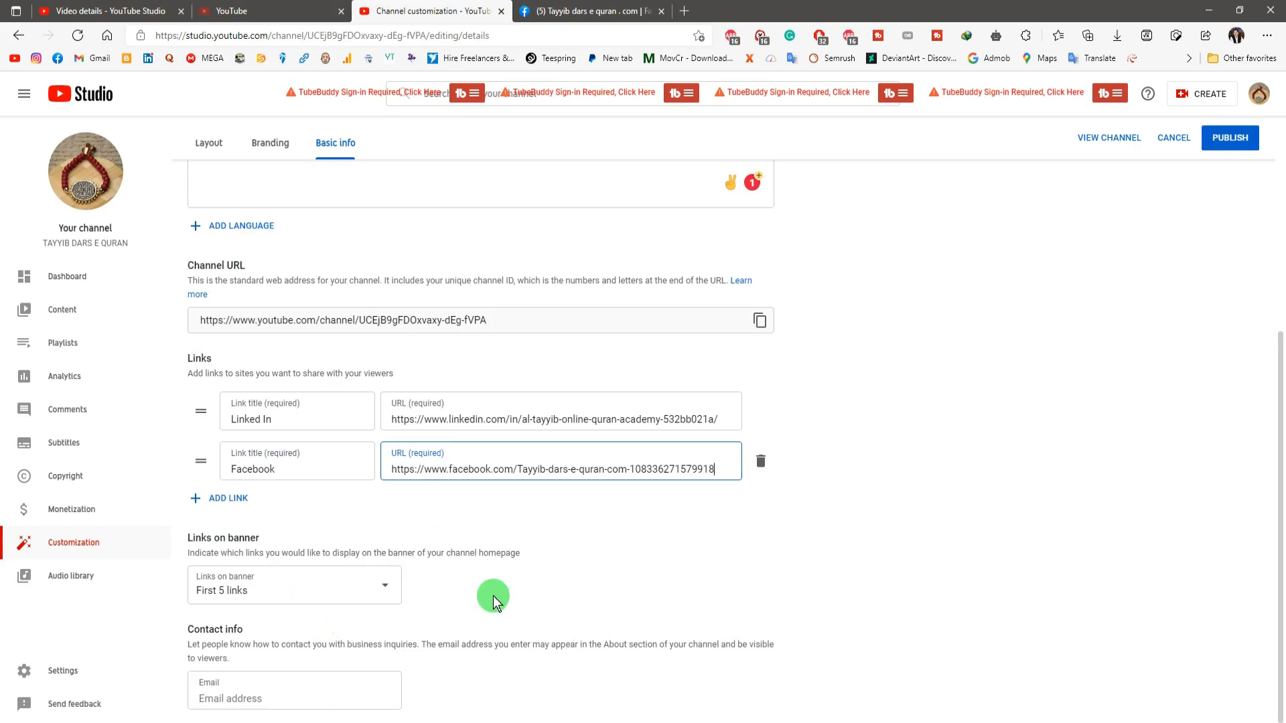
Fill in the channel's contact email using the saved autofill address.
{"action": "left_click", "coordinate": [261, 694]}
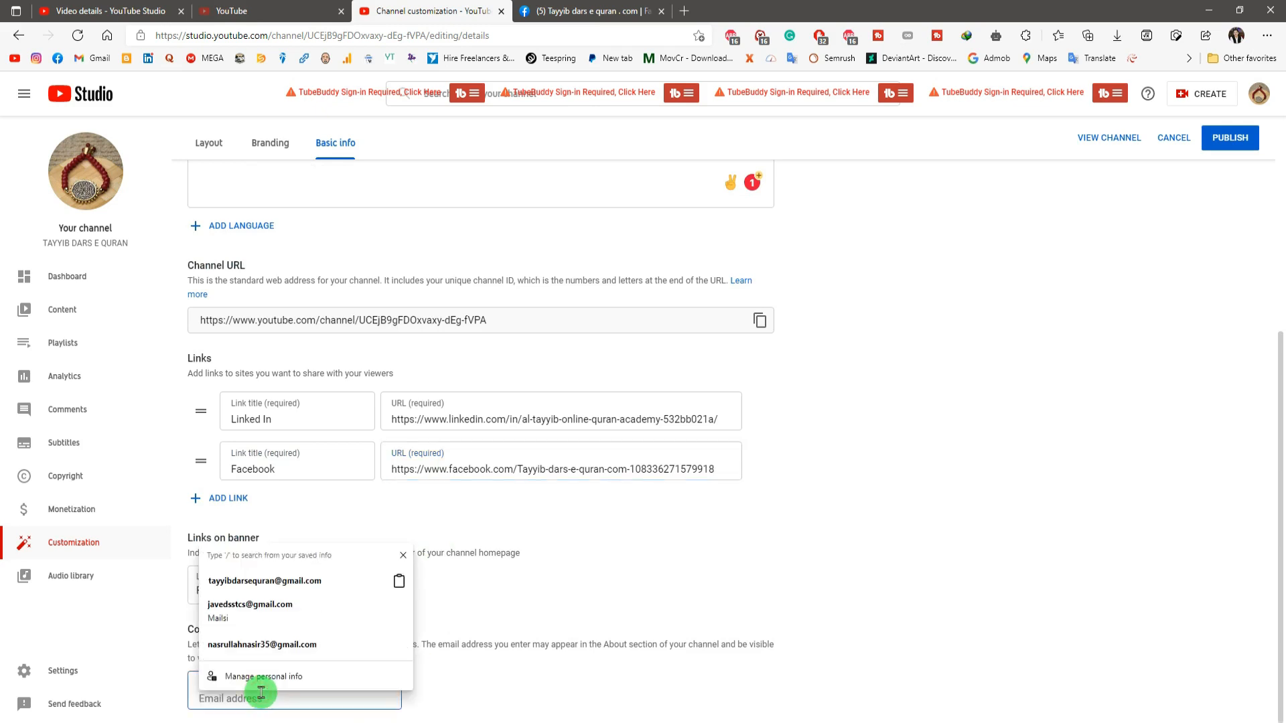
{"action": "type", "text": "tayy"}
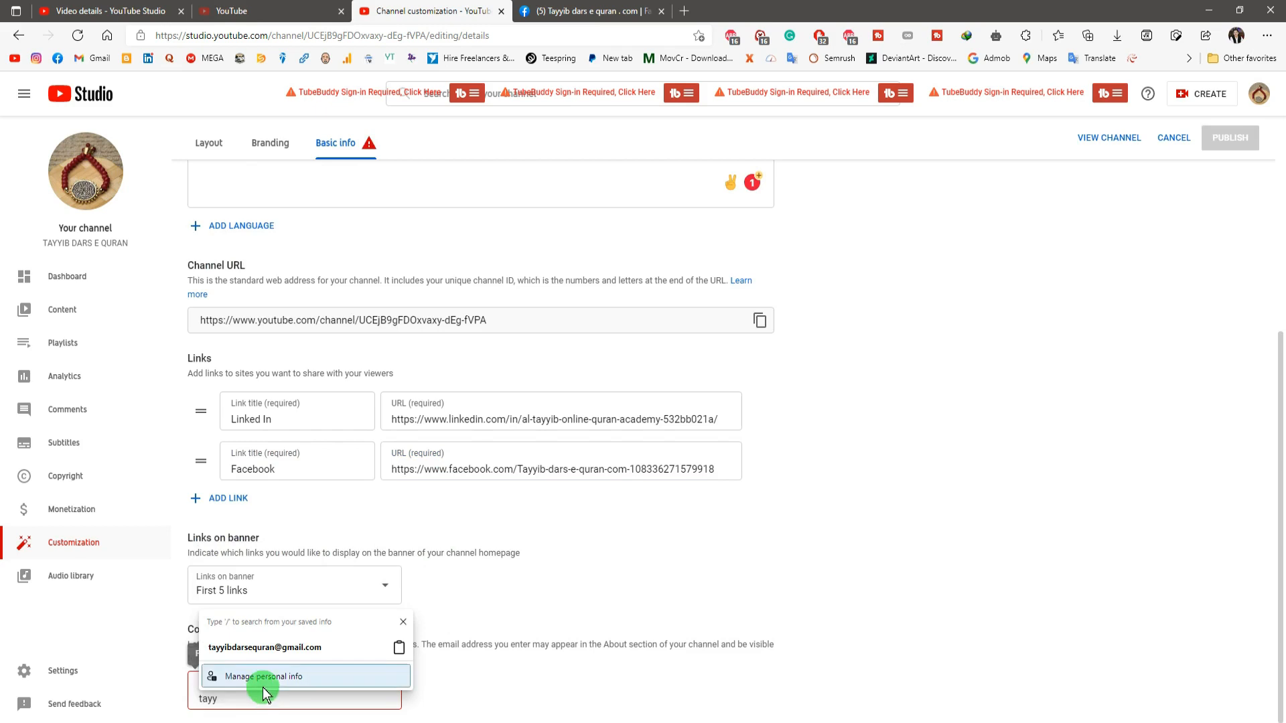
{"action": "left_click", "coordinate": [261, 647]}
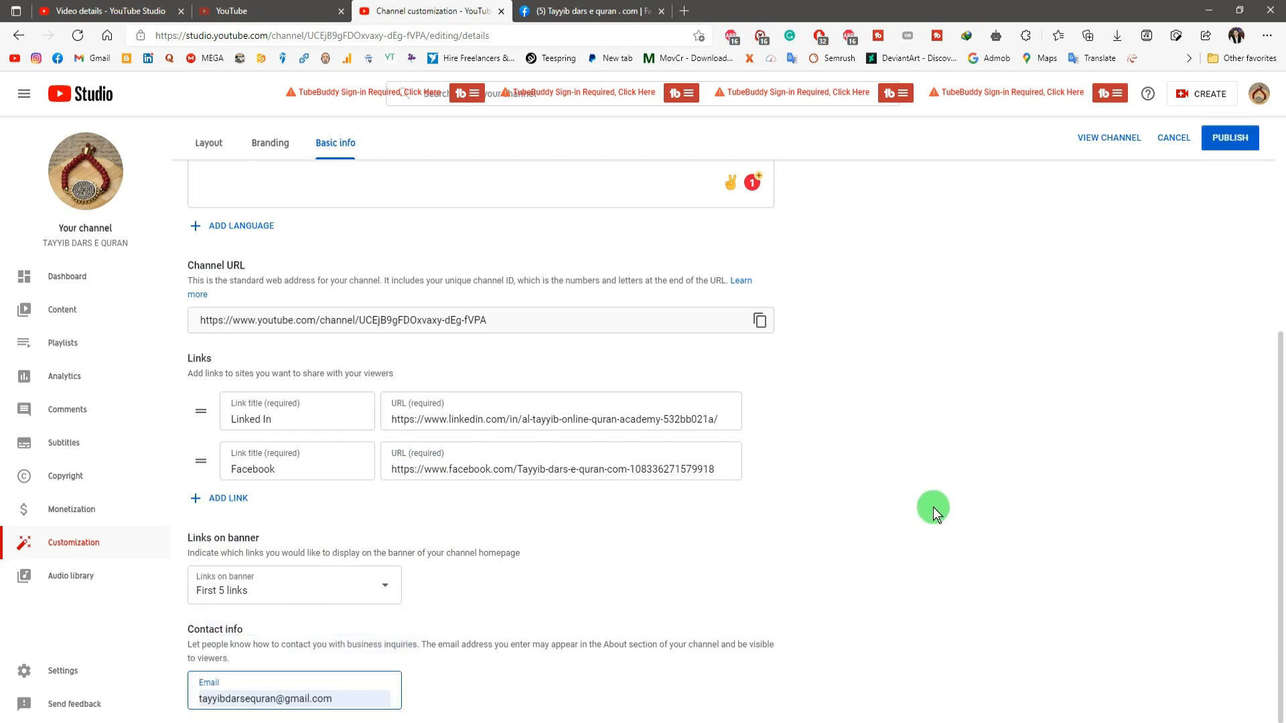
{"action": "scroll", "coordinate": [737, 509], "scroll_direction": "up", "scroll_amount": 5}
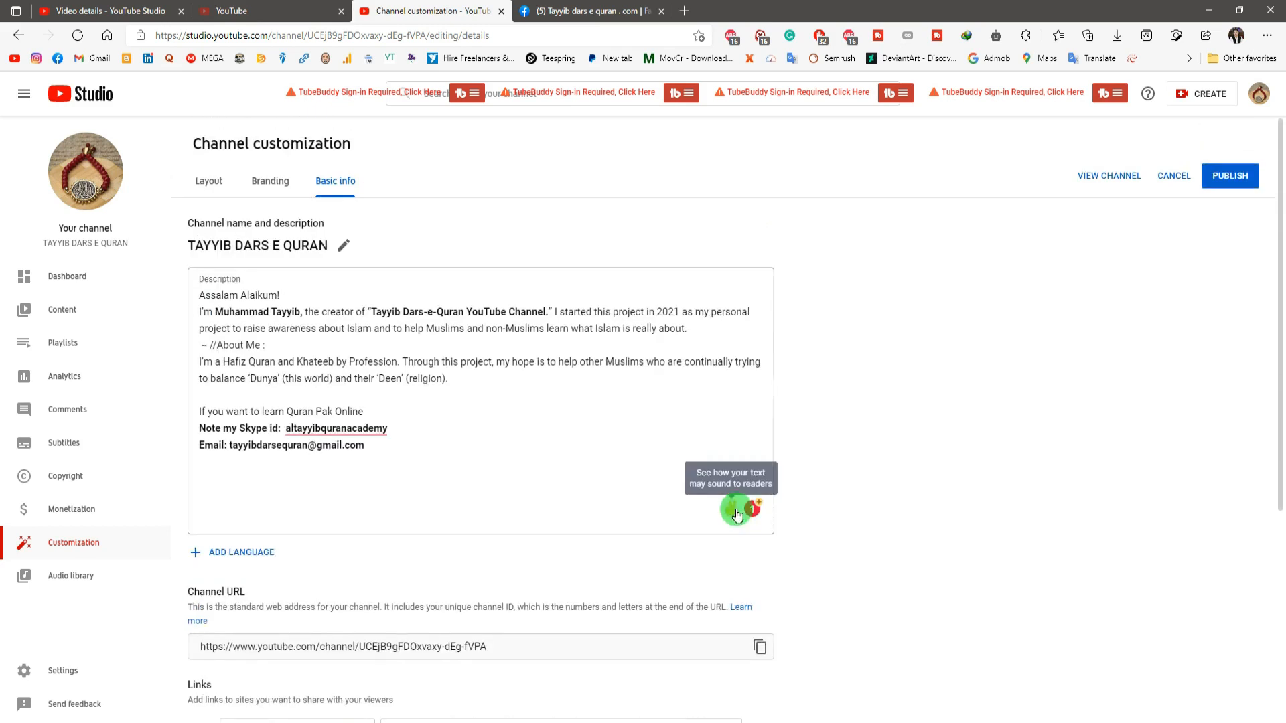
Check the Branding and Layout tabs, then publish the channel customization changes.
{"action": "left_click", "coordinate": [266, 185]}
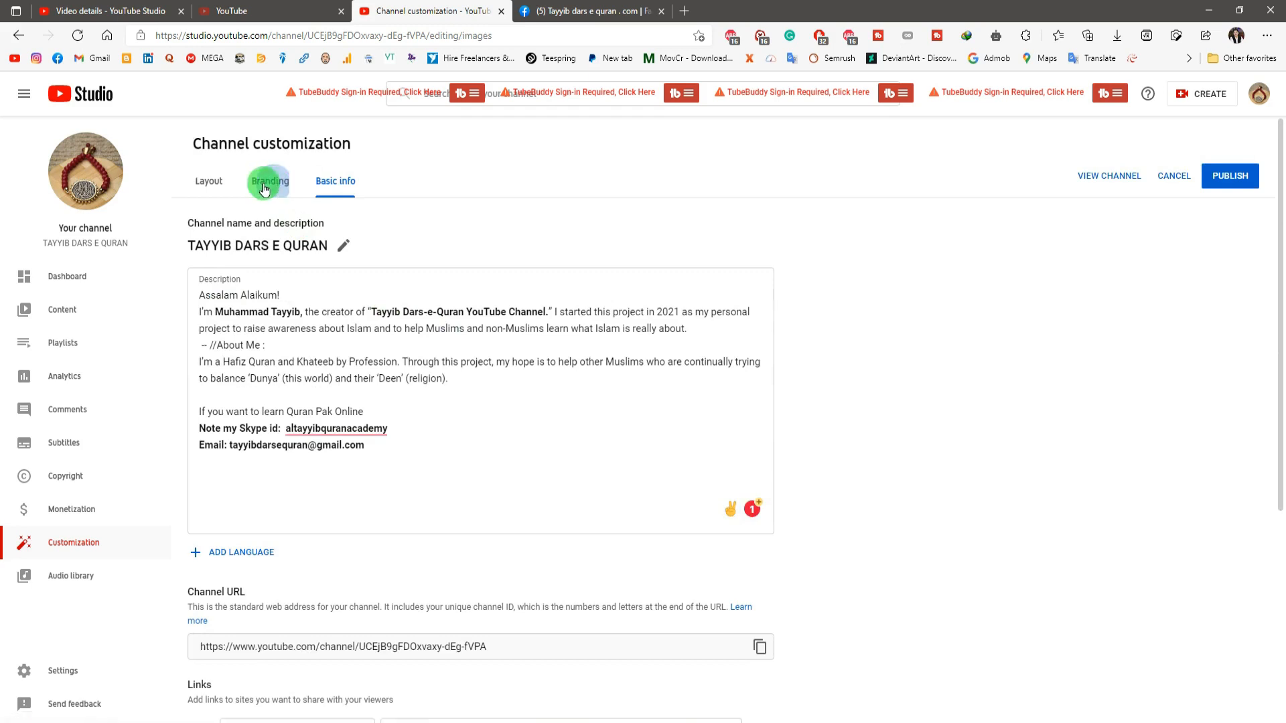
{"action": "left_click", "coordinate": [211, 184]}
{"action": "left_click", "coordinate": [211, 184]}
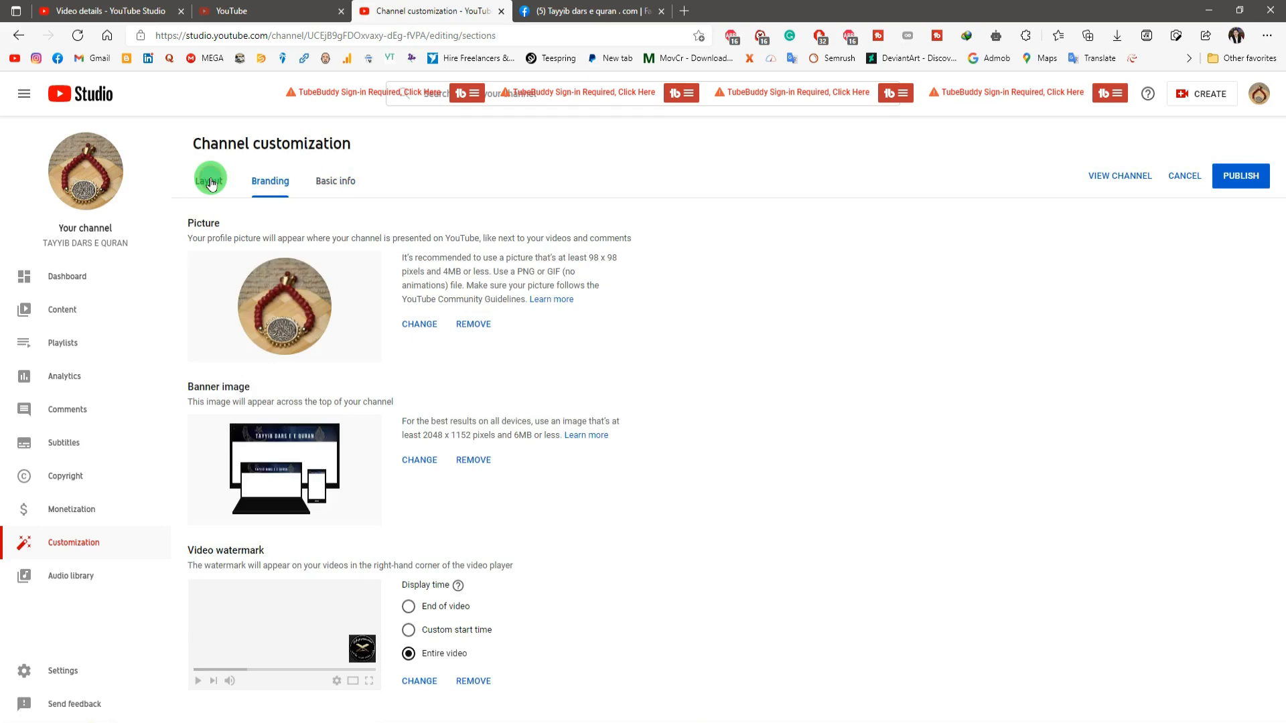
{"action": "left_click", "coordinate": [1232, 182]}
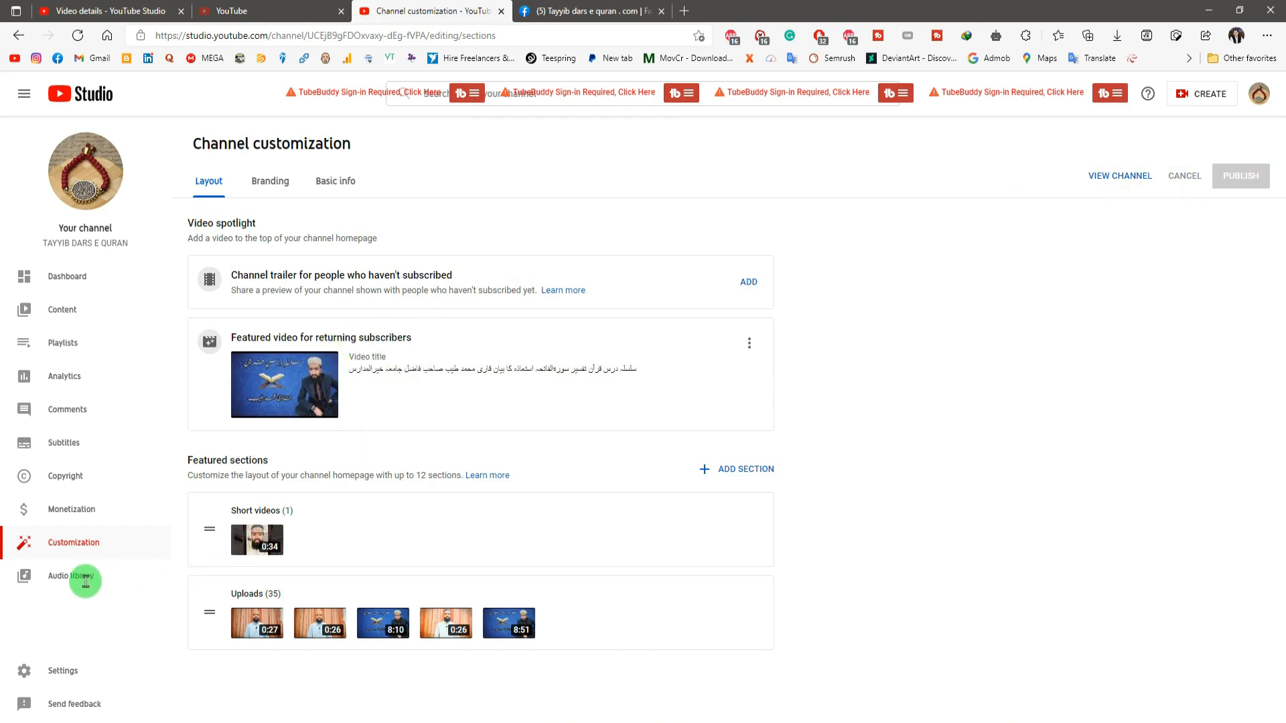
{"action": "left_click", "coordinate": [252, 9]}
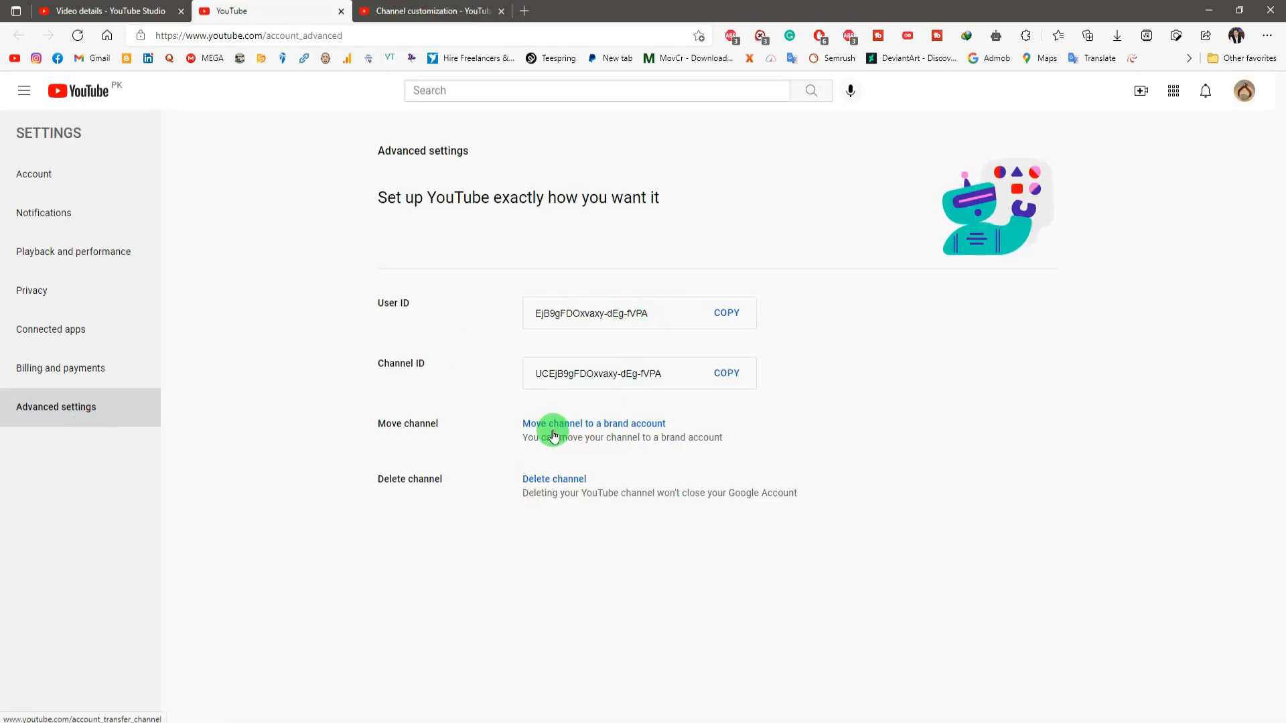
Browse the Billing and payments and Account settings pages in YouTube.
{"action": "left_click", "coordinate": [73, 371]}
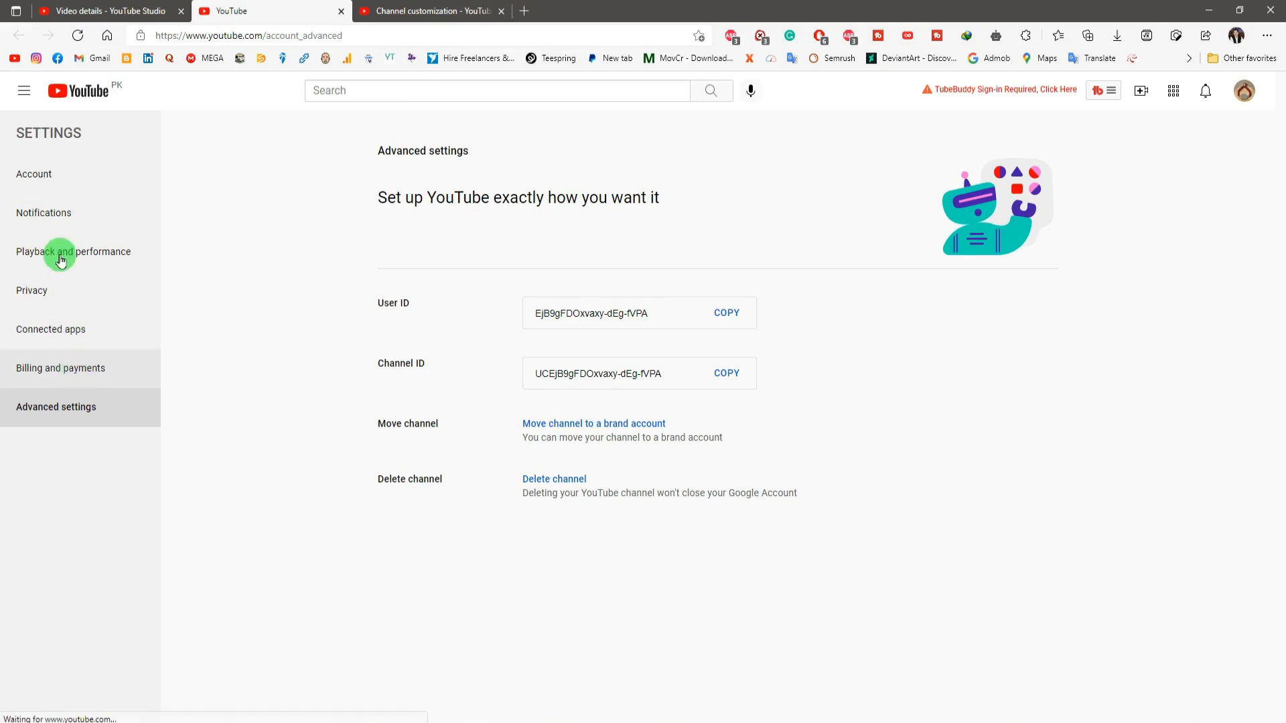
{"action": "left_click", "coordinate": [49, 177]}
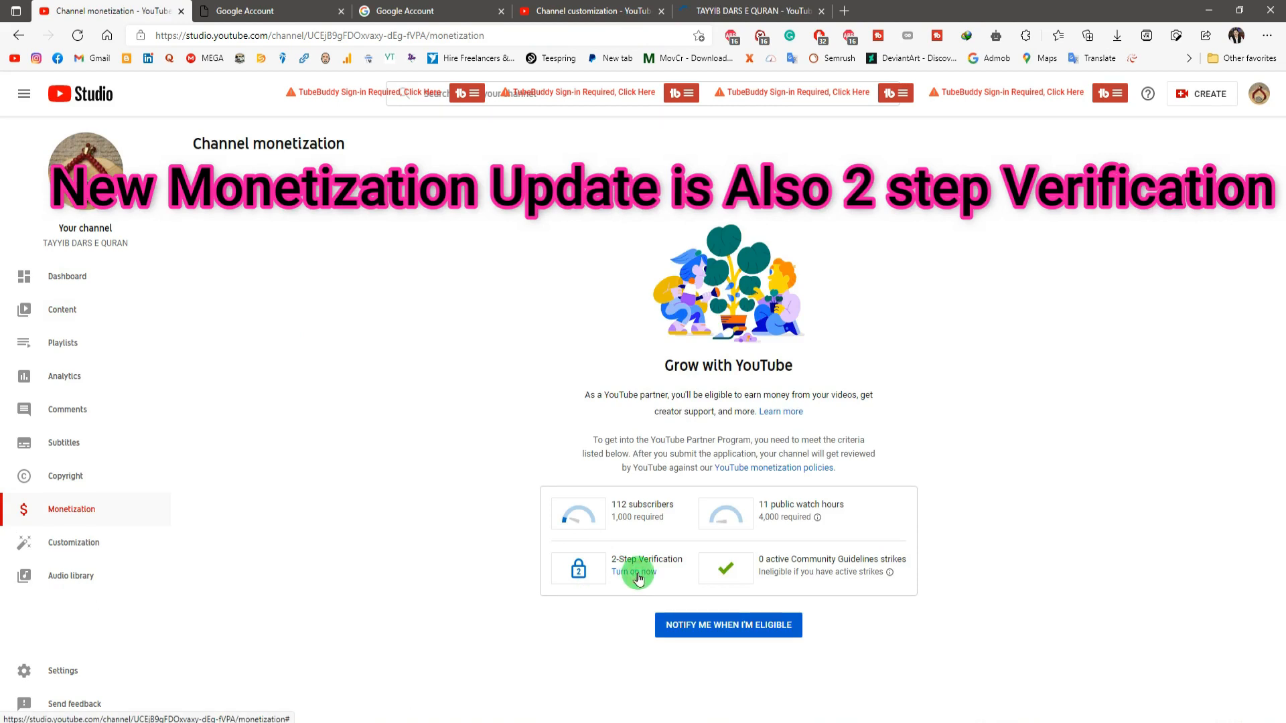
Start turning on 2-Step Verification in YouTube Studio and continue to Google's identity check.
{"action": "left_click", "coordinate": [638, 573]}
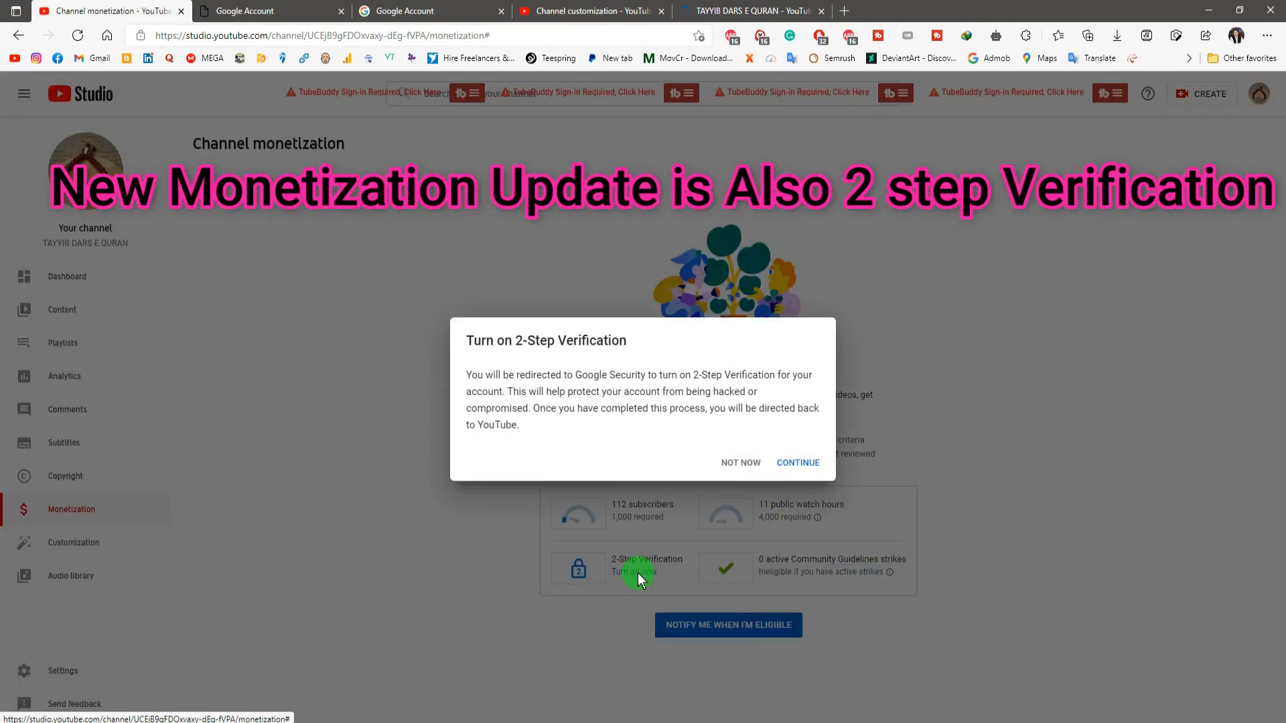
{"action": "left_click", "coordinate": [800, 469]}
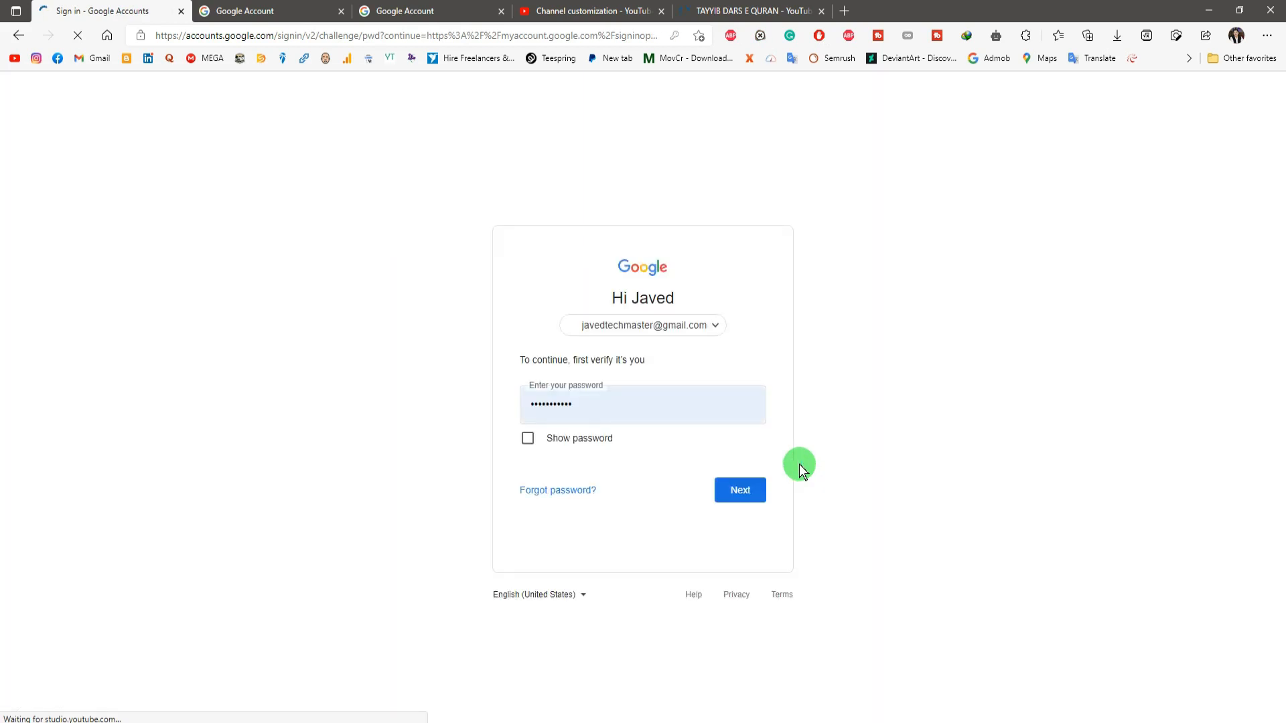
Choose the channel's Google account and verify it with the account password.
{"action": "left_click", "coordinate": [667, 329]}
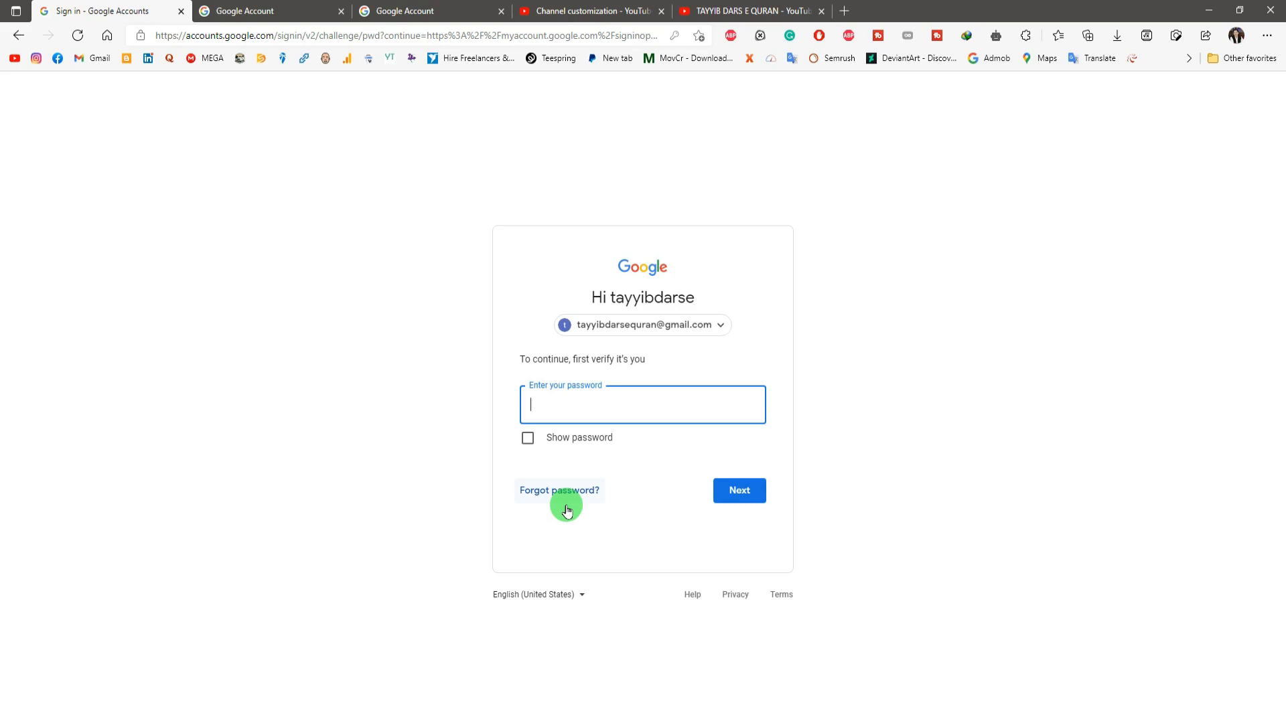
{"action": "type", "text": "••••••"}
{"action": "left_click", "coordinate": [751, 484]}
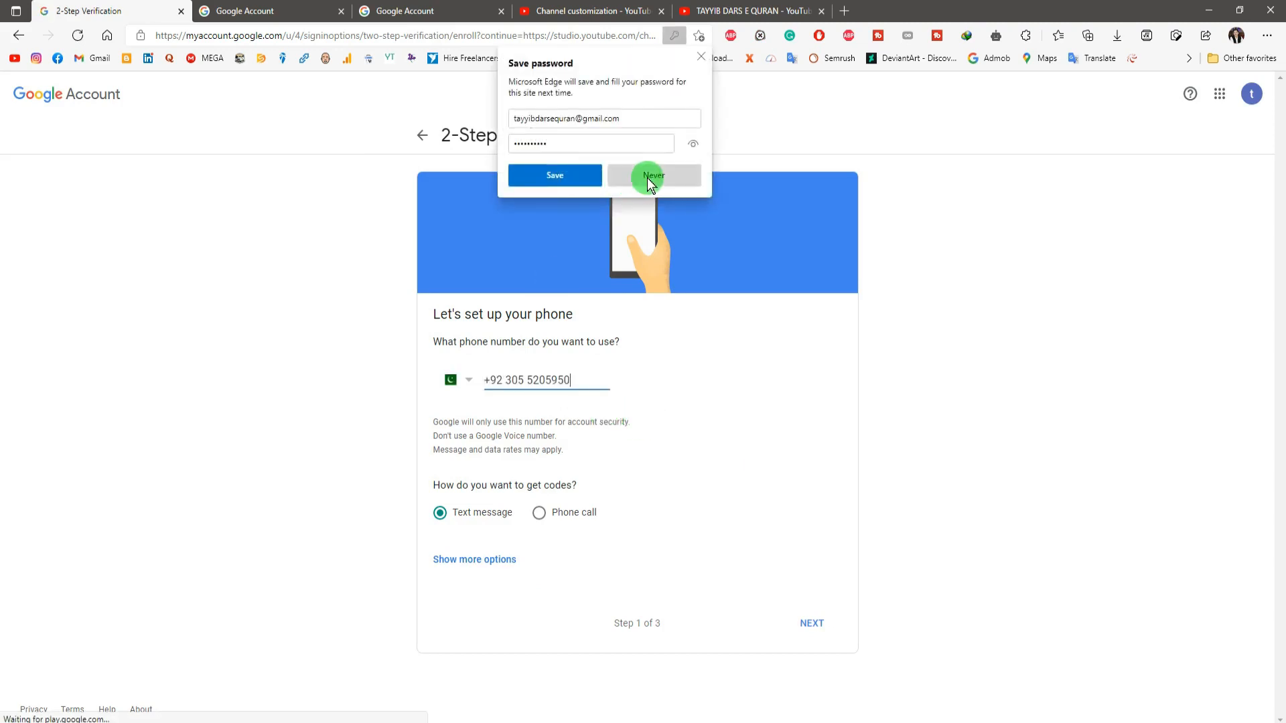
Decline saving the password, confirm the phone with the texted code, and activate 2-Step Verification.
{"action": "left_click", "coordinate": [647, 178]}
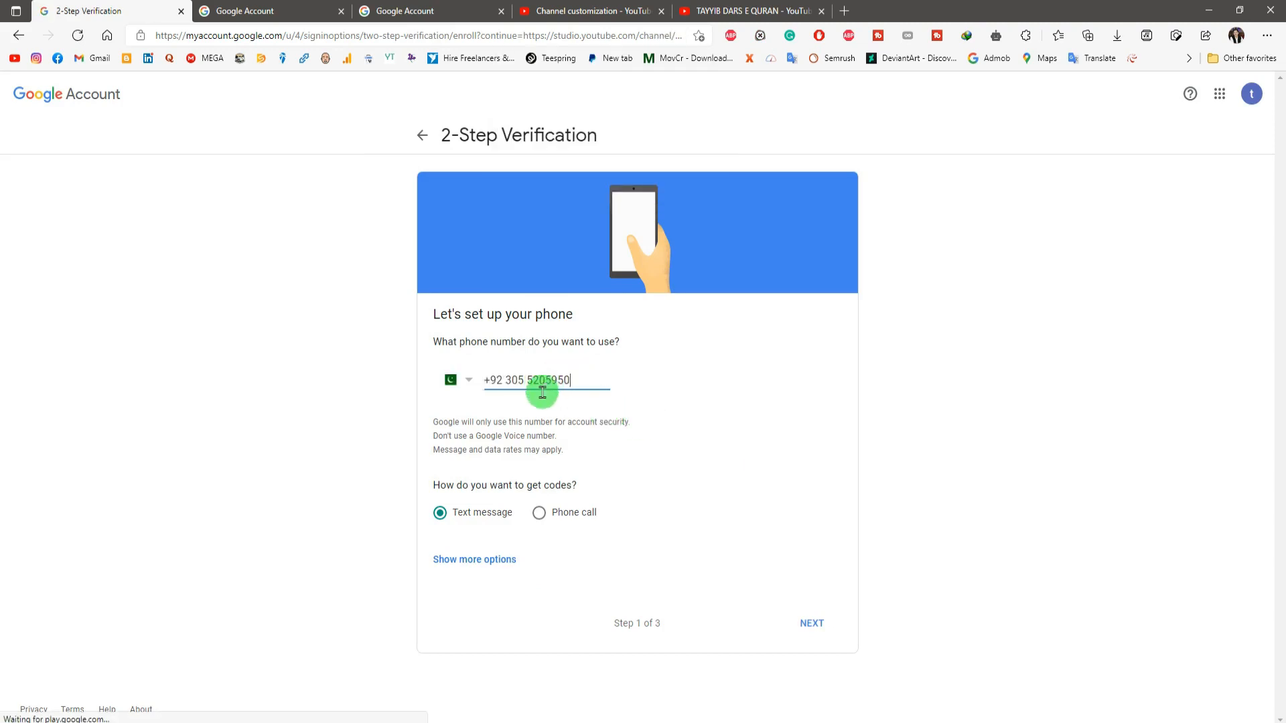
{"action": "left_click", "coordinate": [809, 625]}
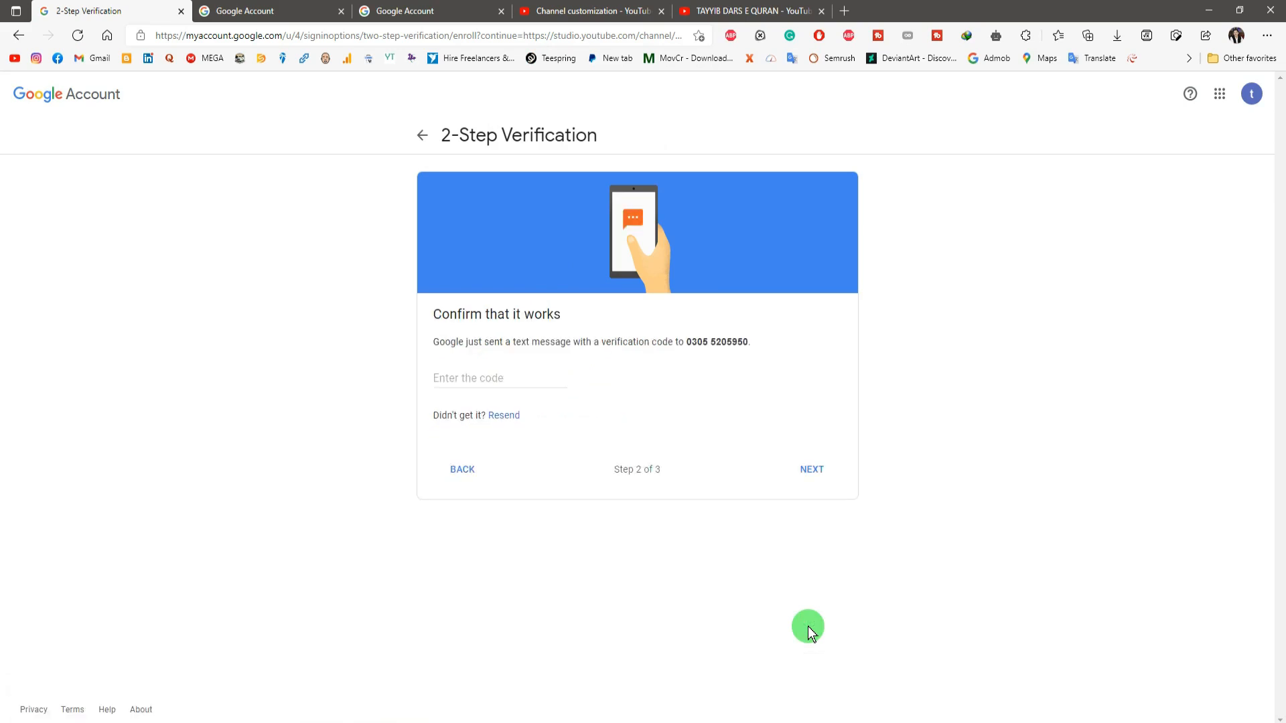
{"action": "left_click", "coordinate": [467, 382]}
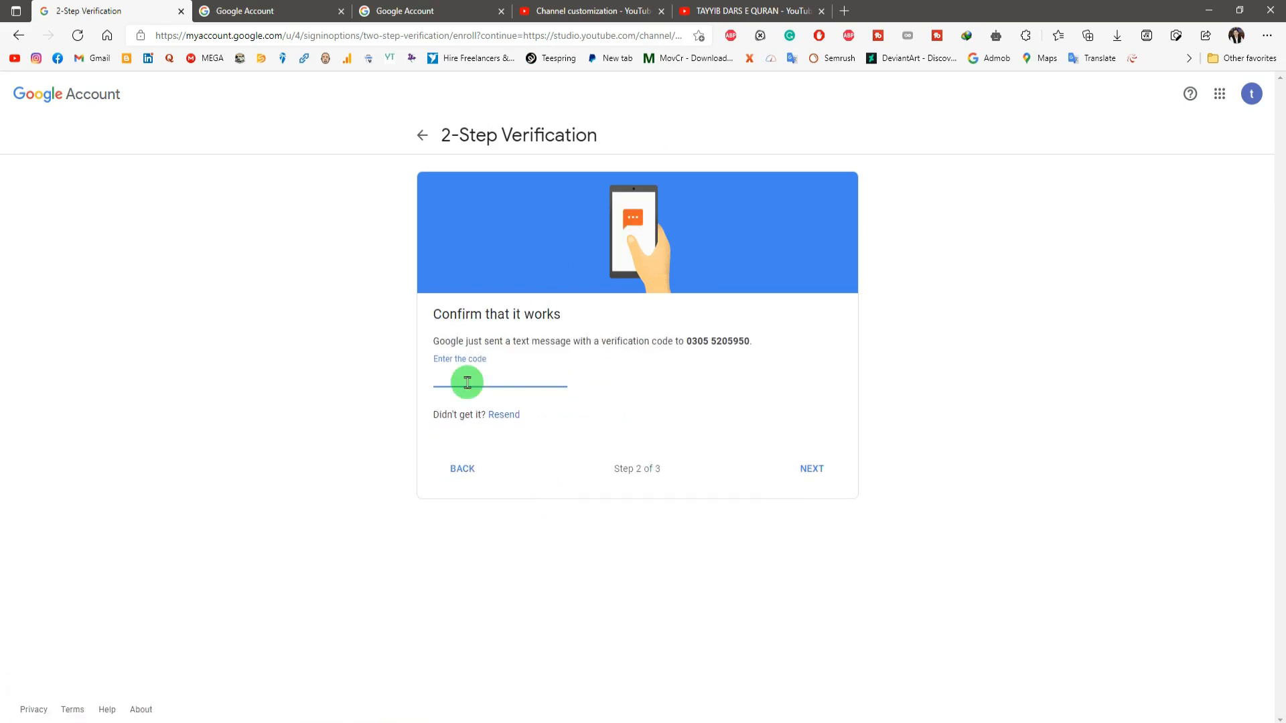
{"action": "left_click", "coordinate": [816, 469]}
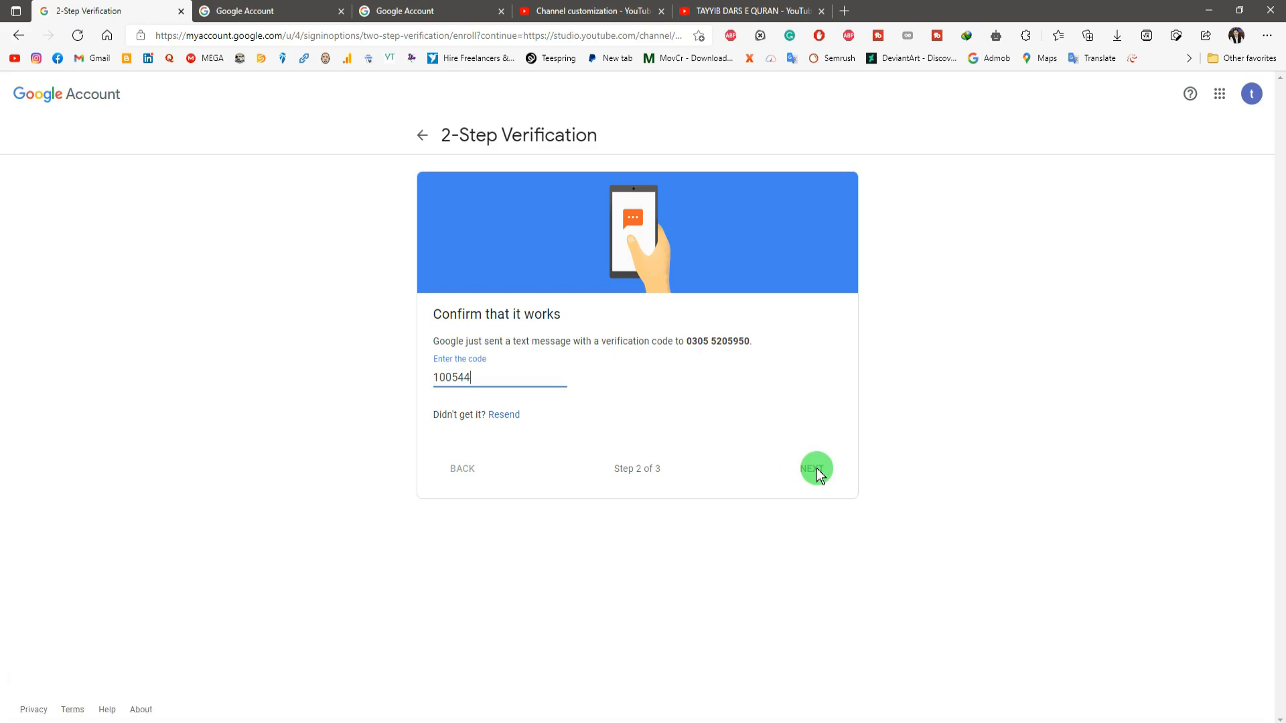
{"action": "left_click", "coordinate": [817, 469]}
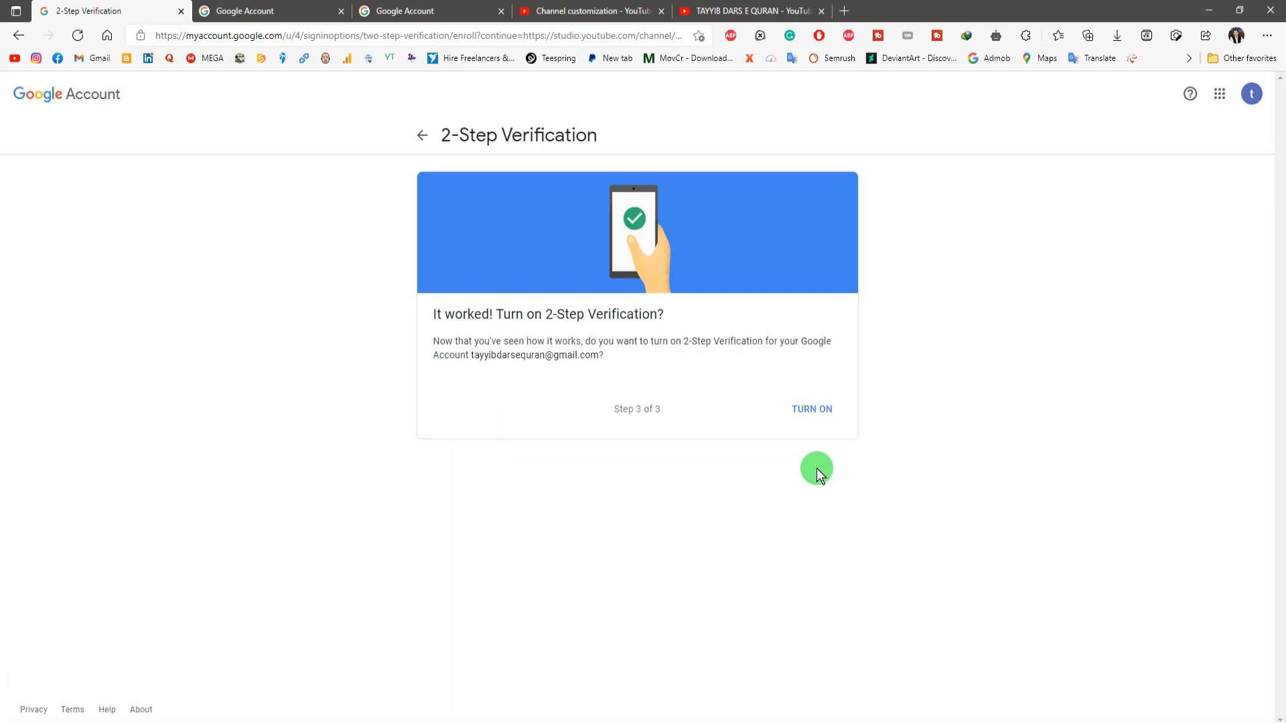
{"action": "left_click", "coordinate": [814, 411]}
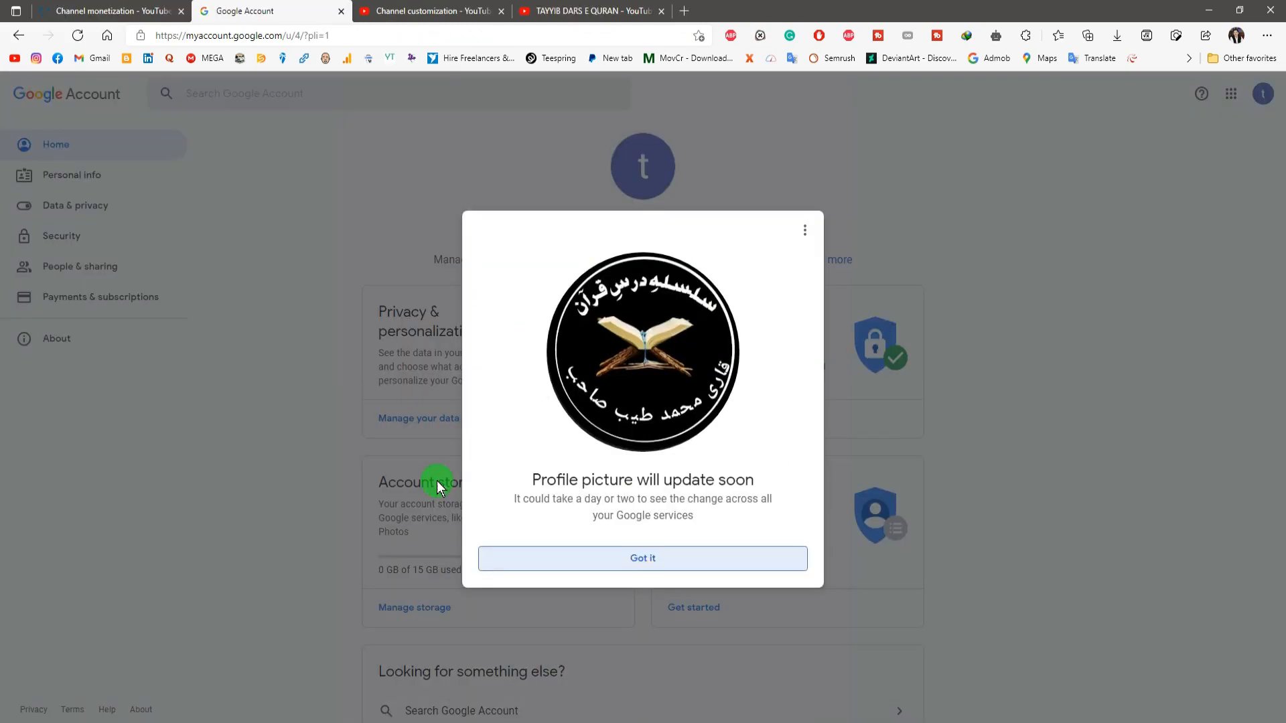
Dismiss the profile picture notice and open the account's security recommendations.
{"action": "left_click", "coordinate": [611, 557]}
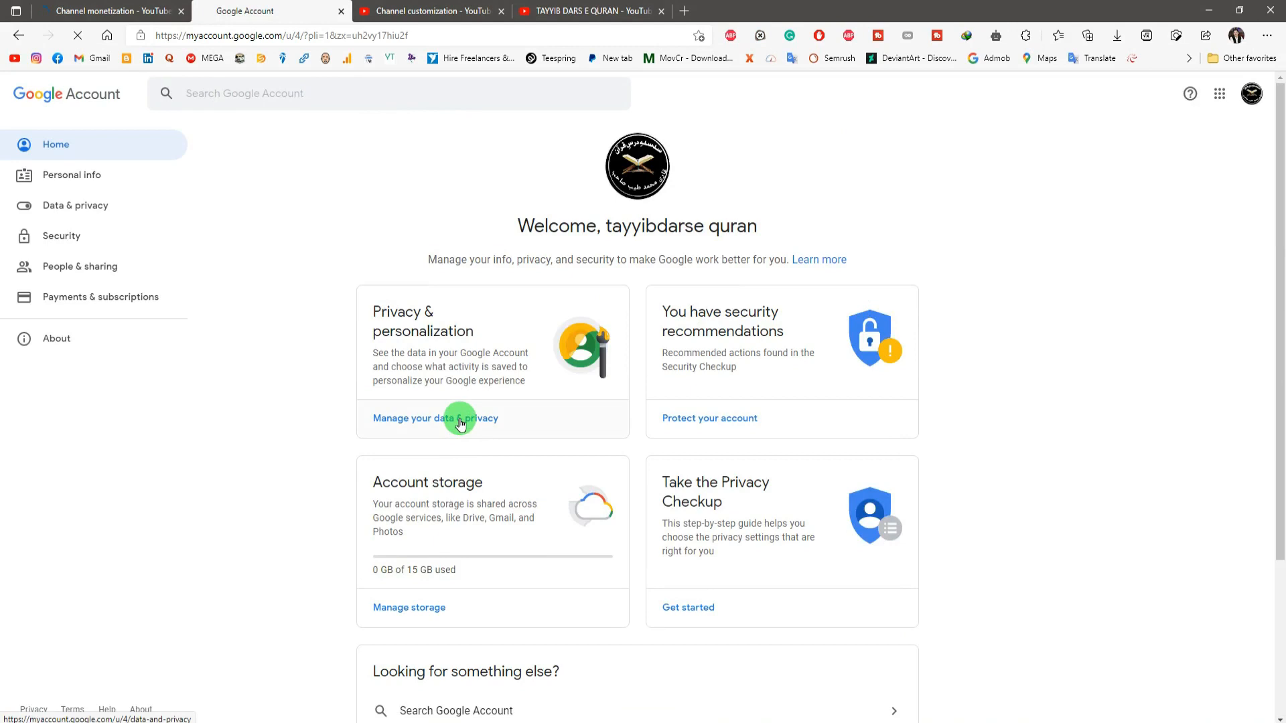
{"action": "left_click", "coordinate": [726, 416]}
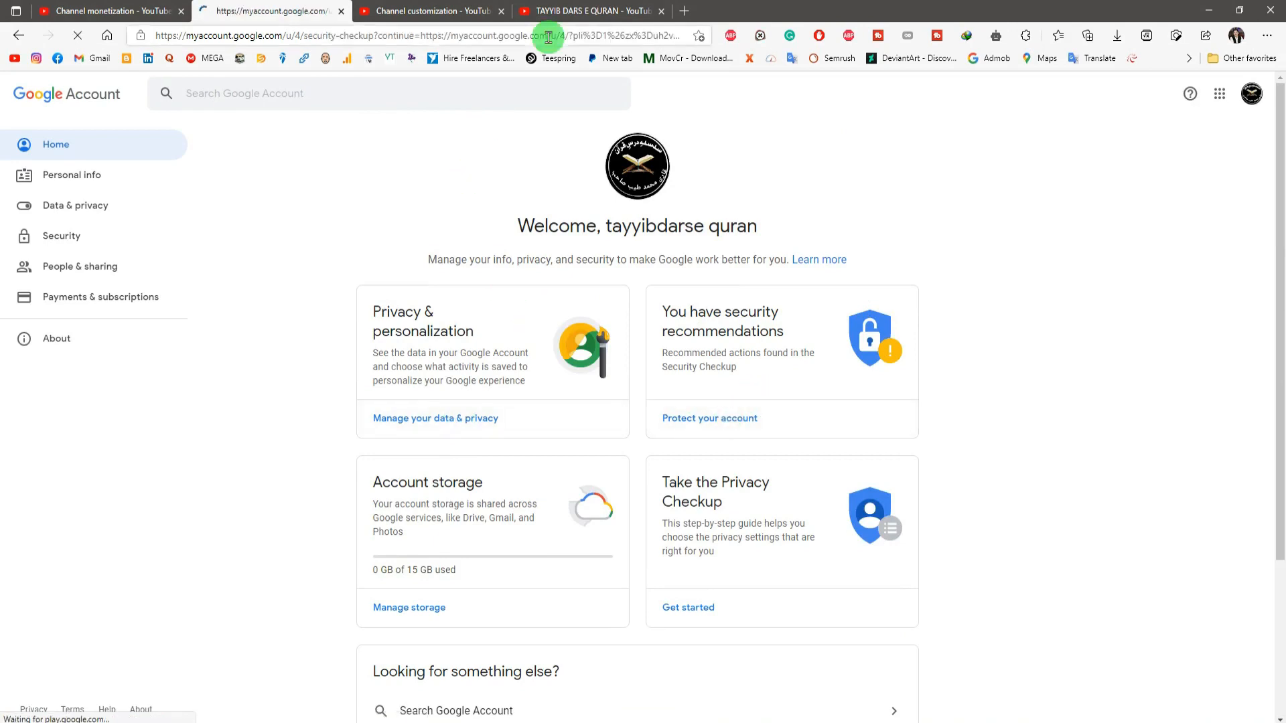
{"action": "left_click", "coordinate": [756, 446]}
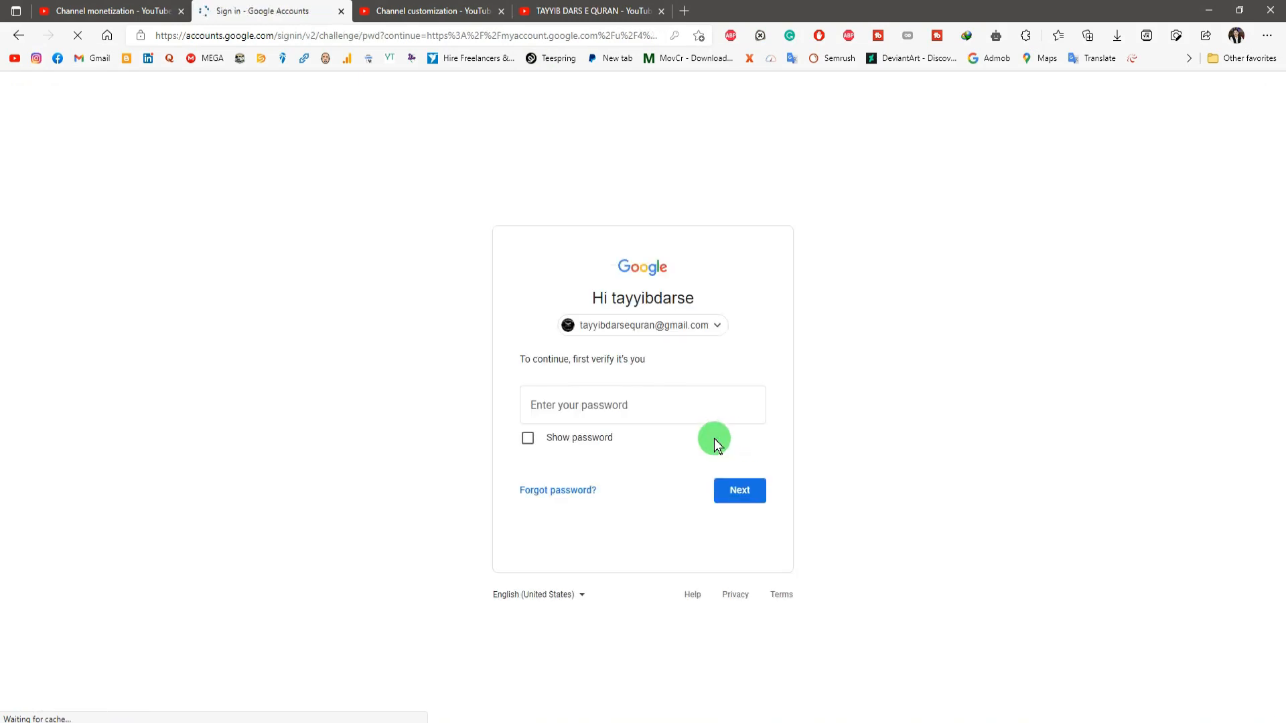
Re-enter the account password to reach the Add recovery email form.
{"action": "left_click", "coordinate": [606, 408]}
{"action": "type", "text": "••••"}
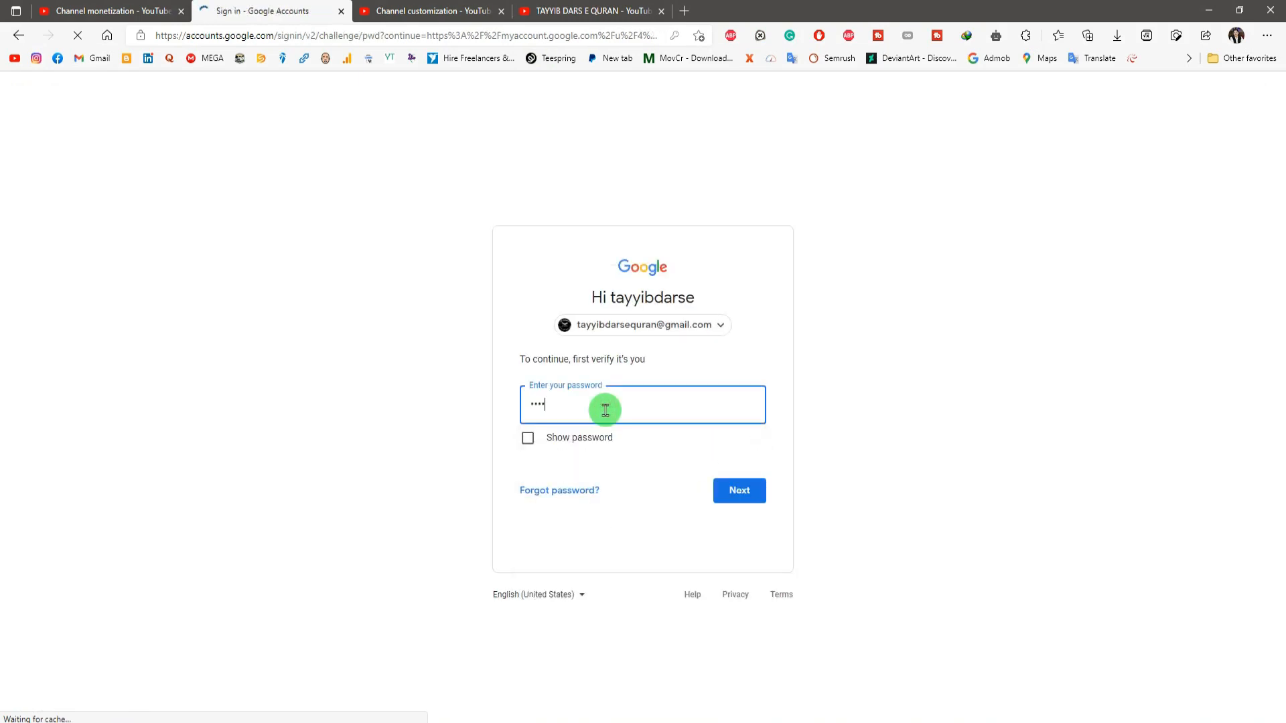
{"action": "type", "text": "••"}
{"action": "key", "text": "BackSpace"}
{"action": "key", "text": "BackSpace"}
{"action": "key", "text": "BackSpace"}
{"action": "key", "text": "BackSpace"}
{"action": "type", "text": "••••"}
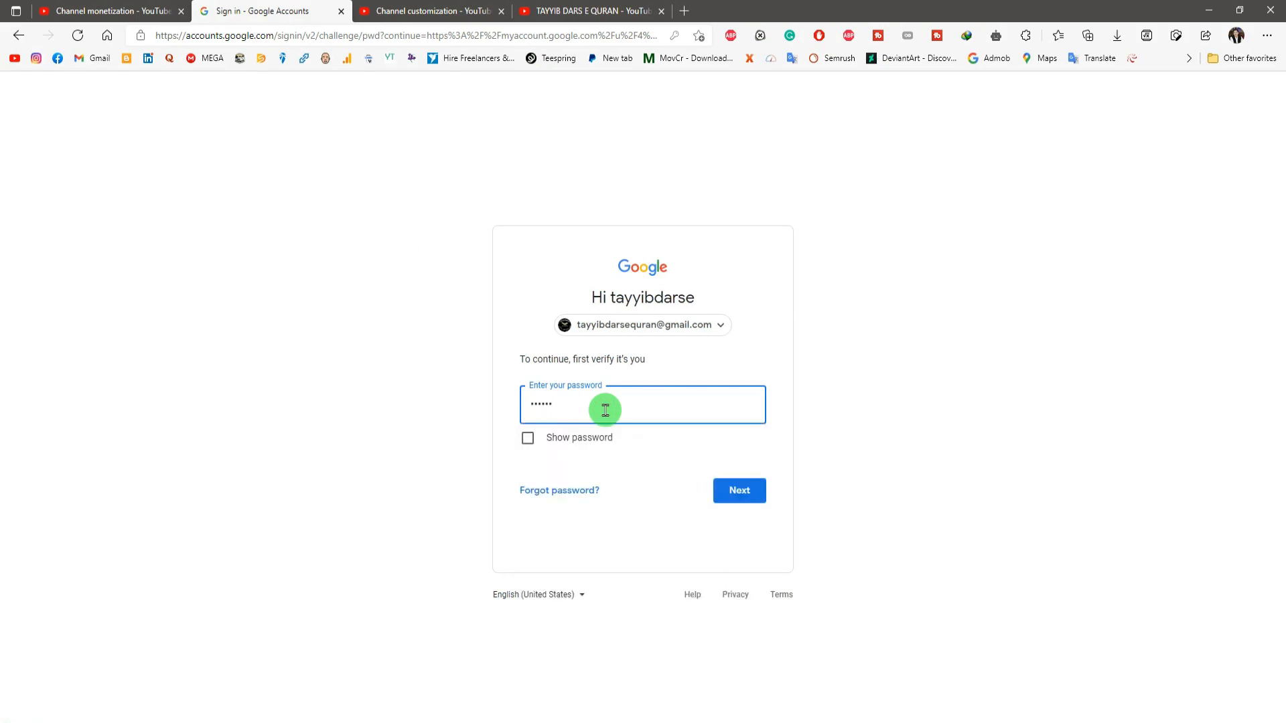
{"action": "type", "text": "•"}
{"action": "left_click", "coordinate": [745, 493]}
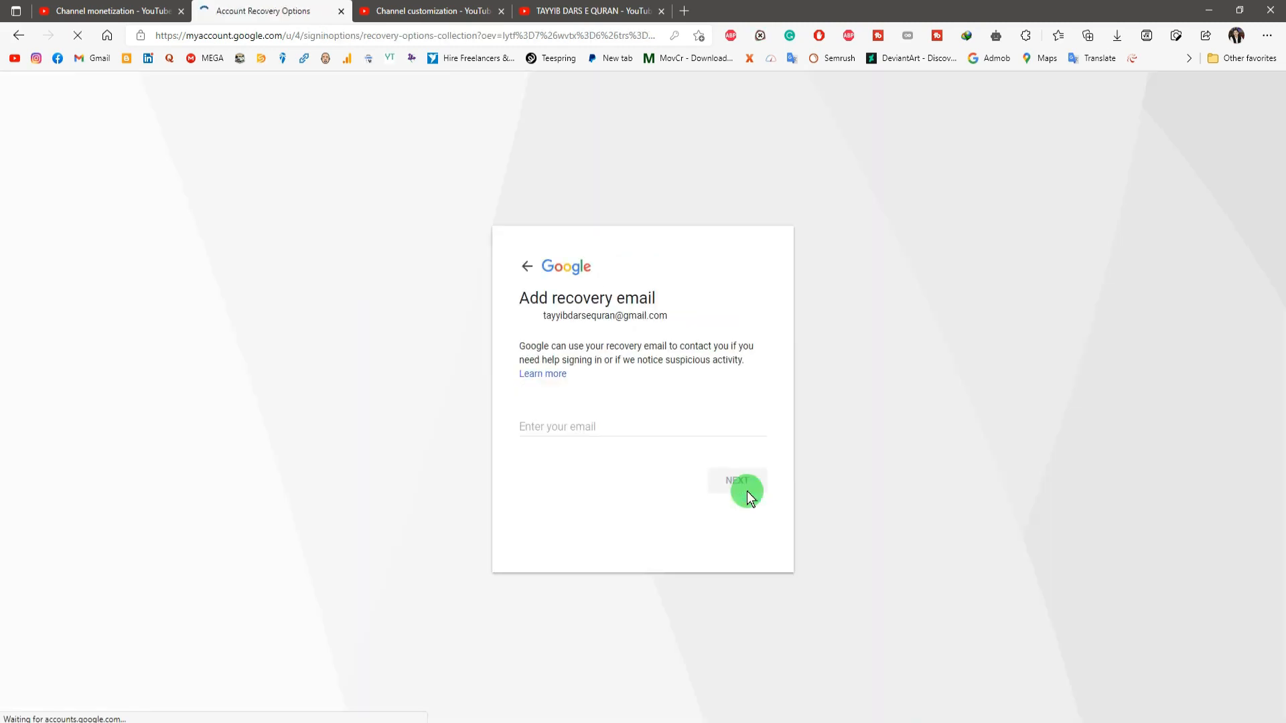
{"action": "left_click", "coordinate": [595, 427]}
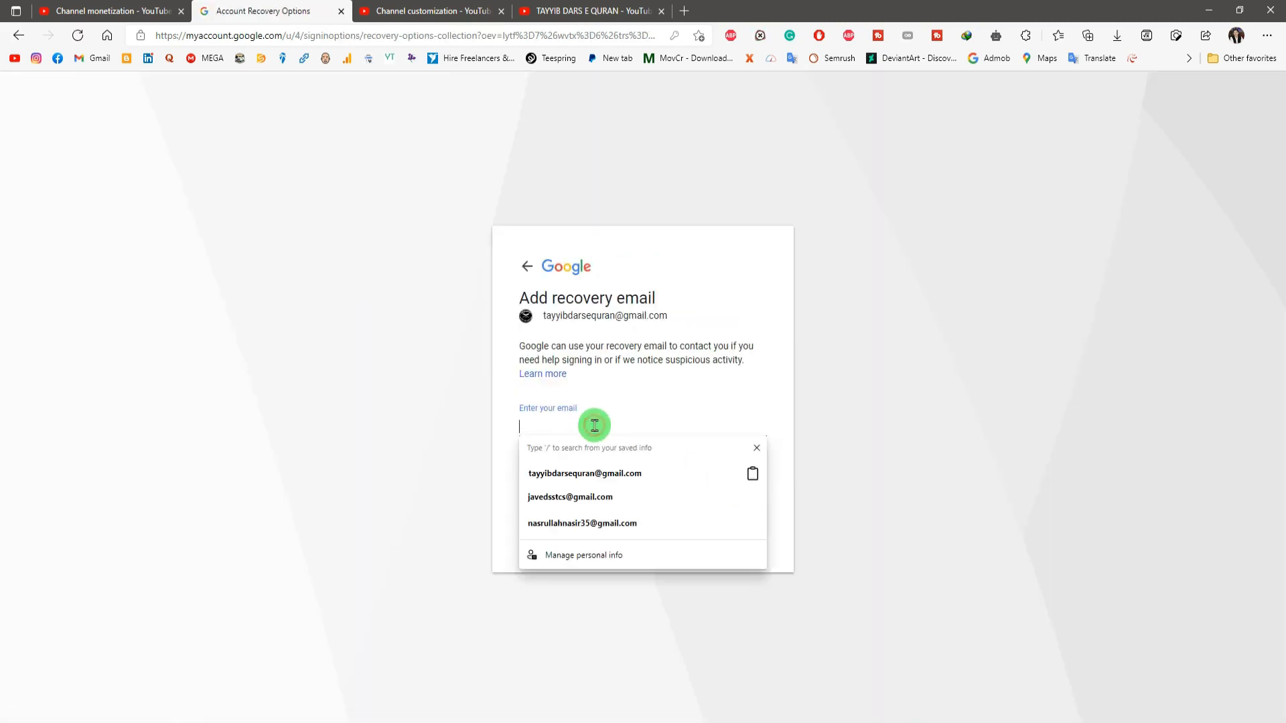
Add the saved address as recovery email and confirm it with the emailed 6-digit code.
{"action": "type", "text": "javed"}
{"action": "left_click", "coordinate": [602, 473]}
{"action": "left_click", "coordinate": [725, 474]}
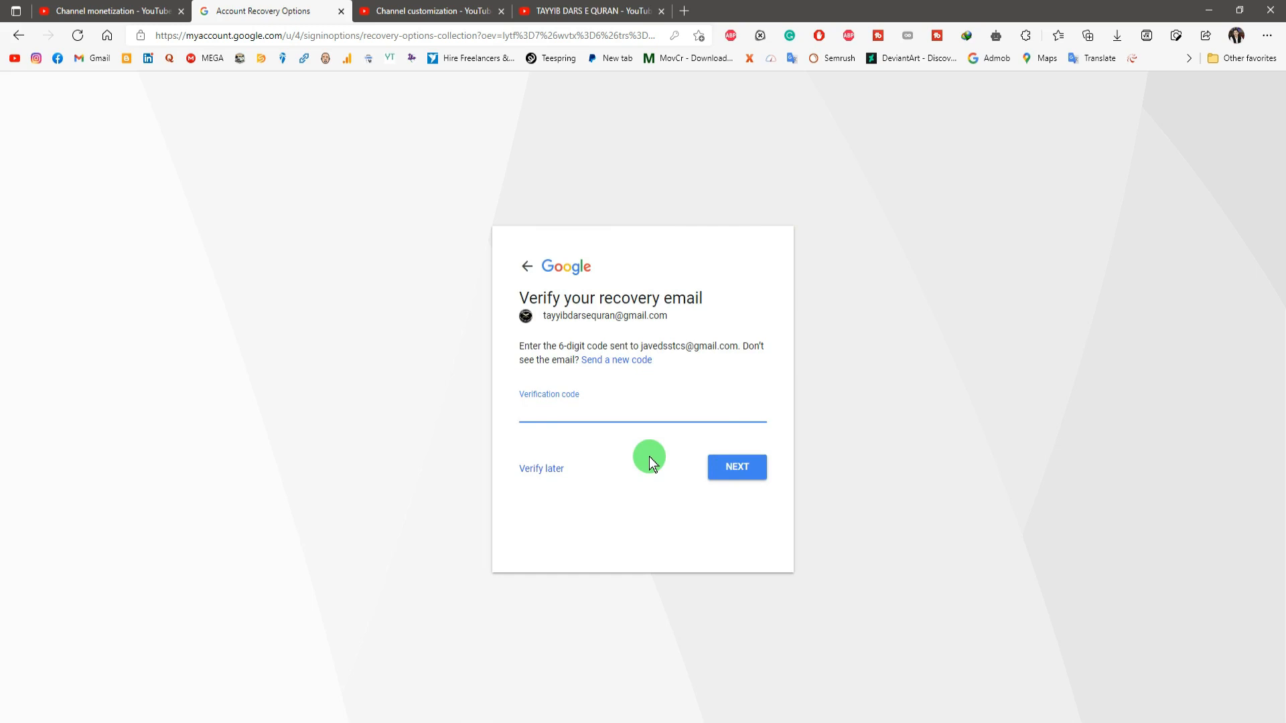
{"action": "left_click", "coordinate": [740, 467]}
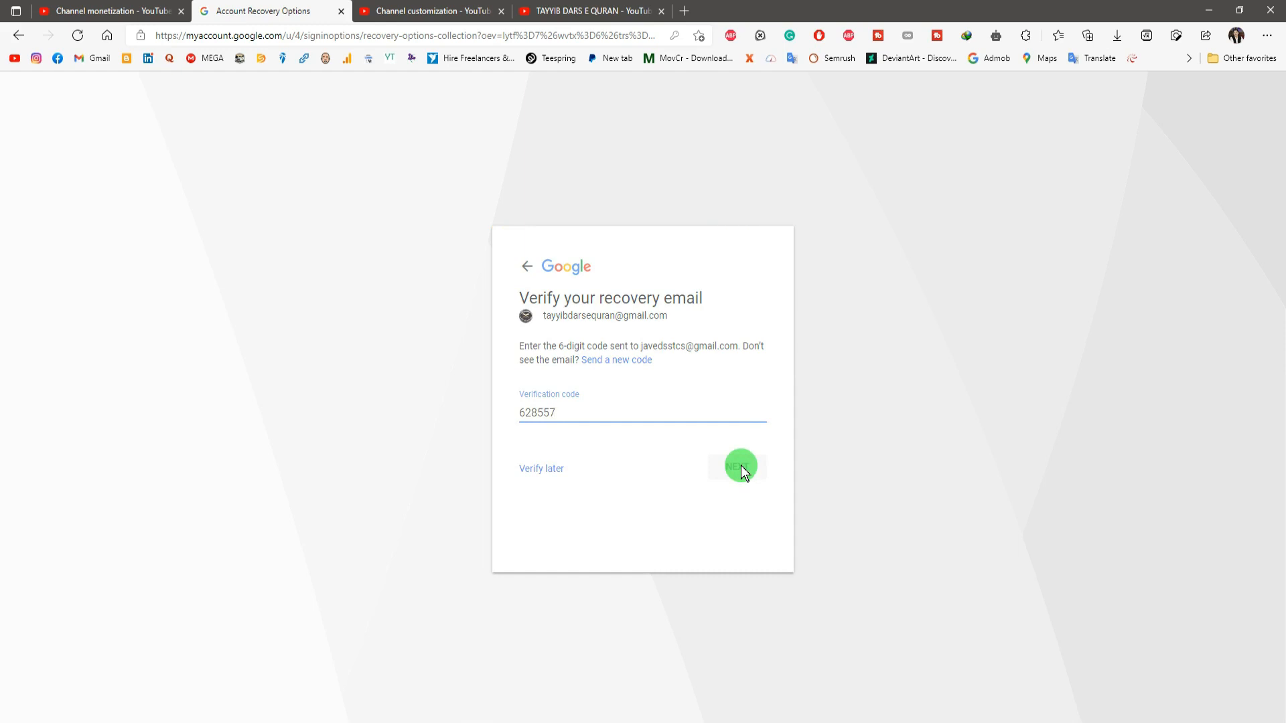
{"action": "left_click", "coordinate": [738, 520]}
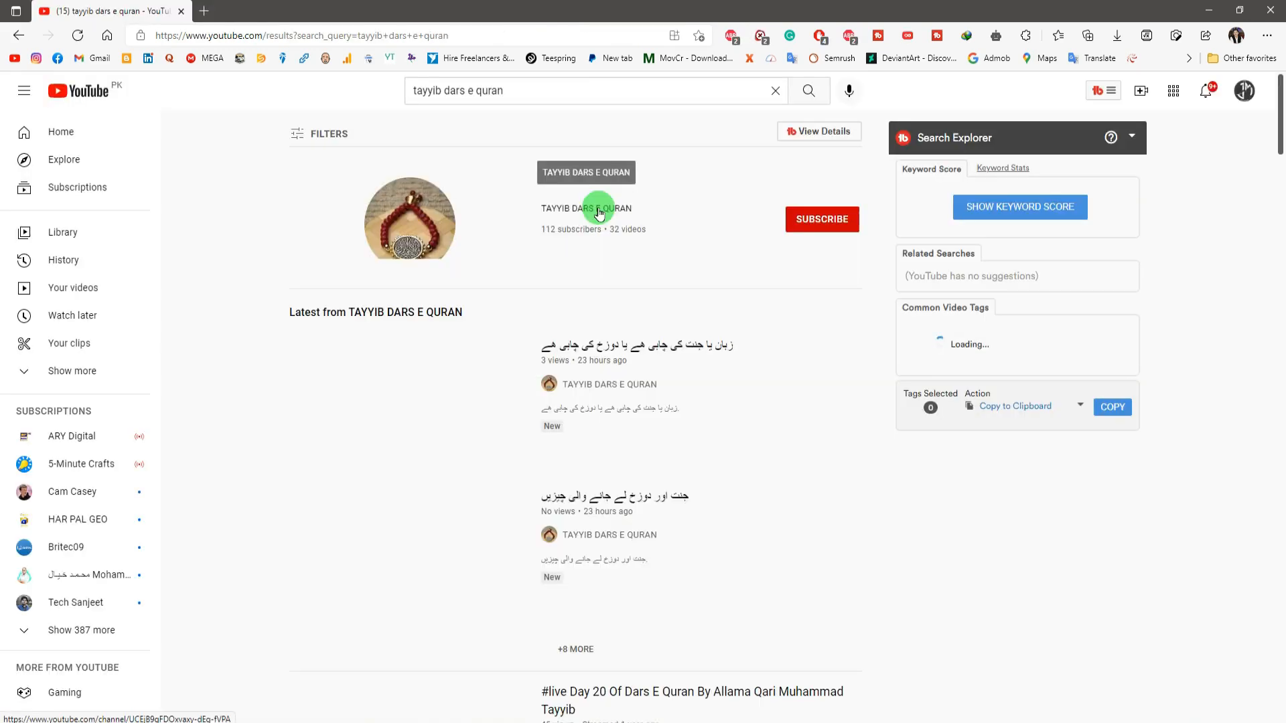
Open the TAYYIB DARS E QURAN channel's public YouTube page.
{"action": "left_click", "coordinate": [598, 212]}
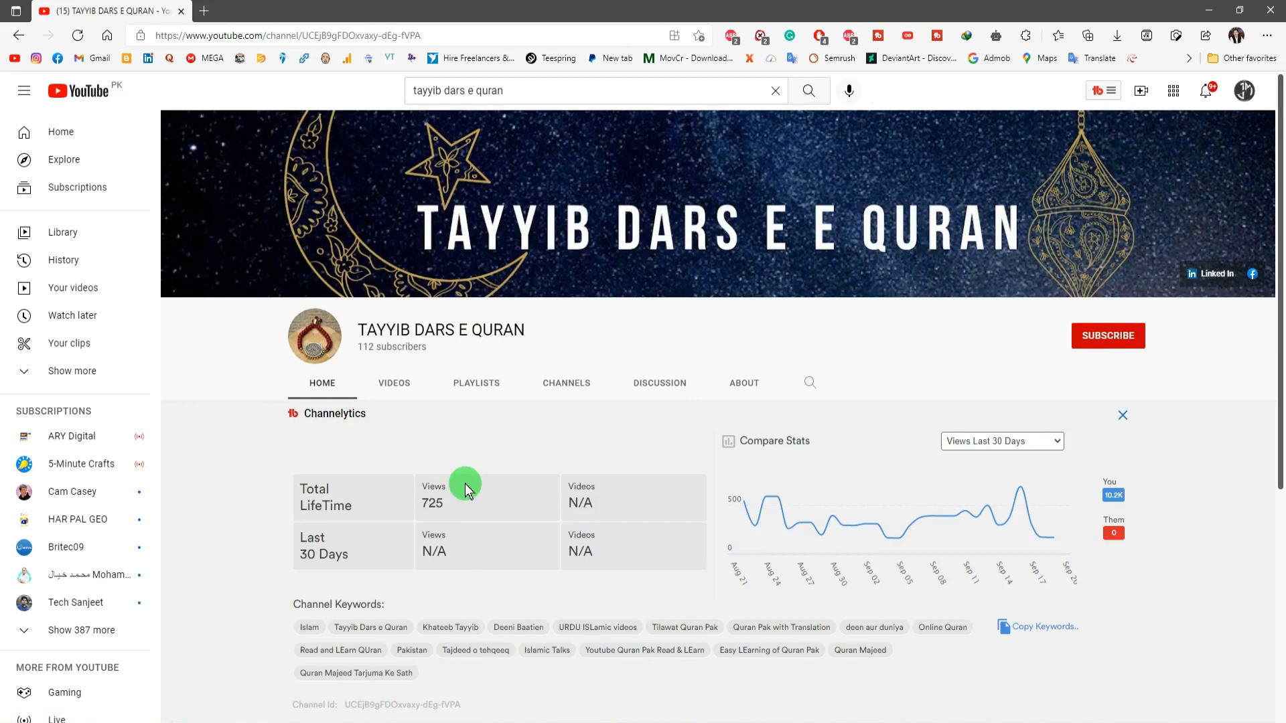
Scroll through the customised channel page, then open the recorder's tray menu to stop recording.
{"action": "scroll", "coordinate": [255, 499], "scroll_direction": "down", "scroll_amount": 4}
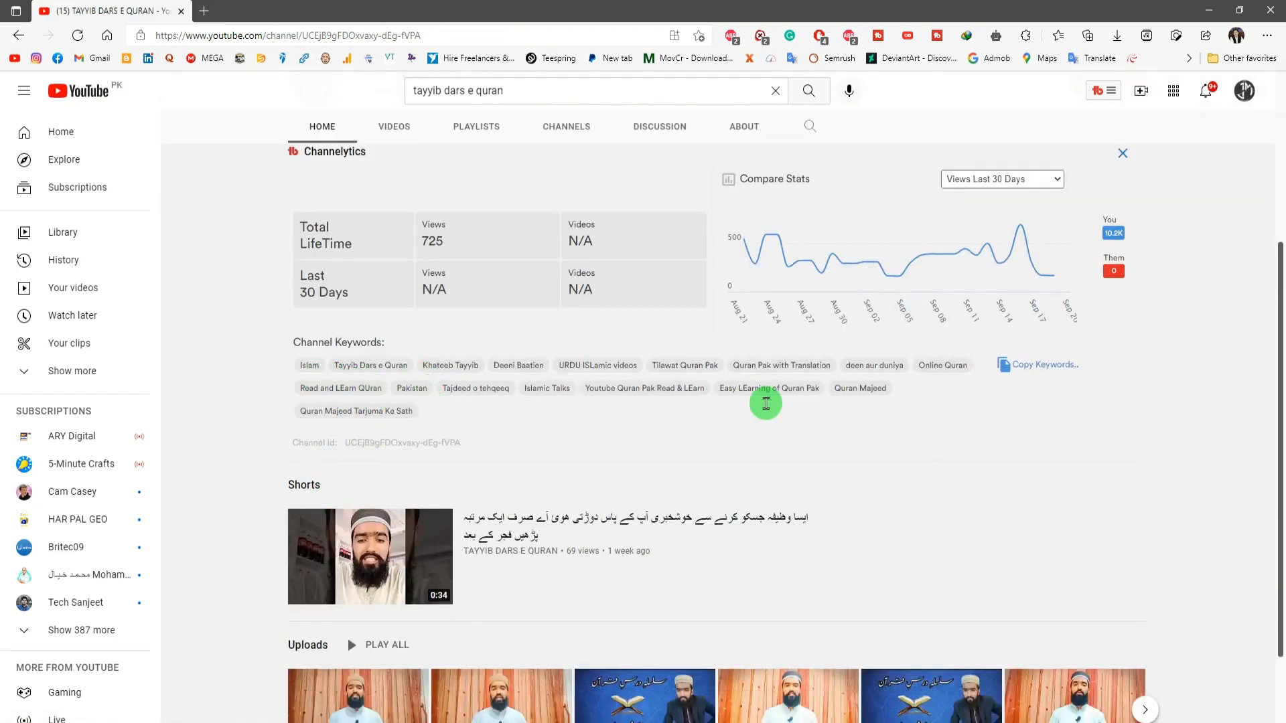
{"action": "scroll", "coordinate": [766, 402], "scroll_direction": "up", "scroll_amount": 4}
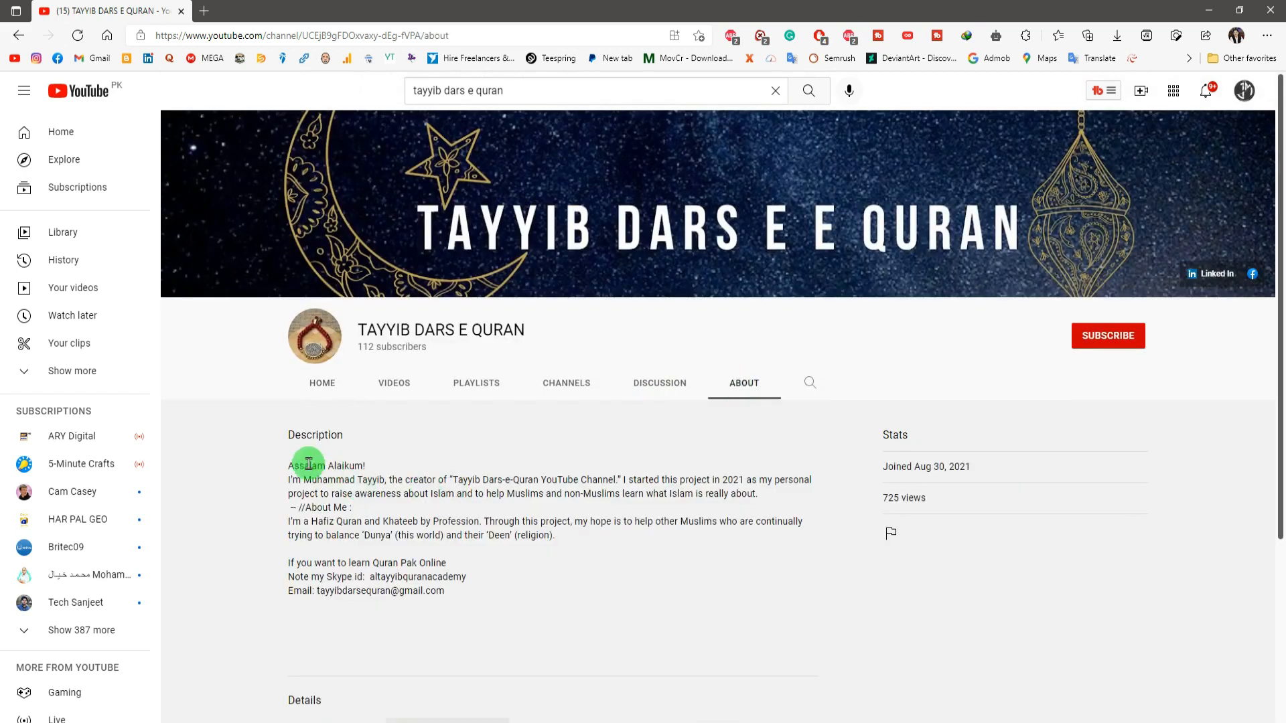
{"action": "scroll", "coordinate": [529, 580], "scroll_direction": "down", "scroll_amount": 2}
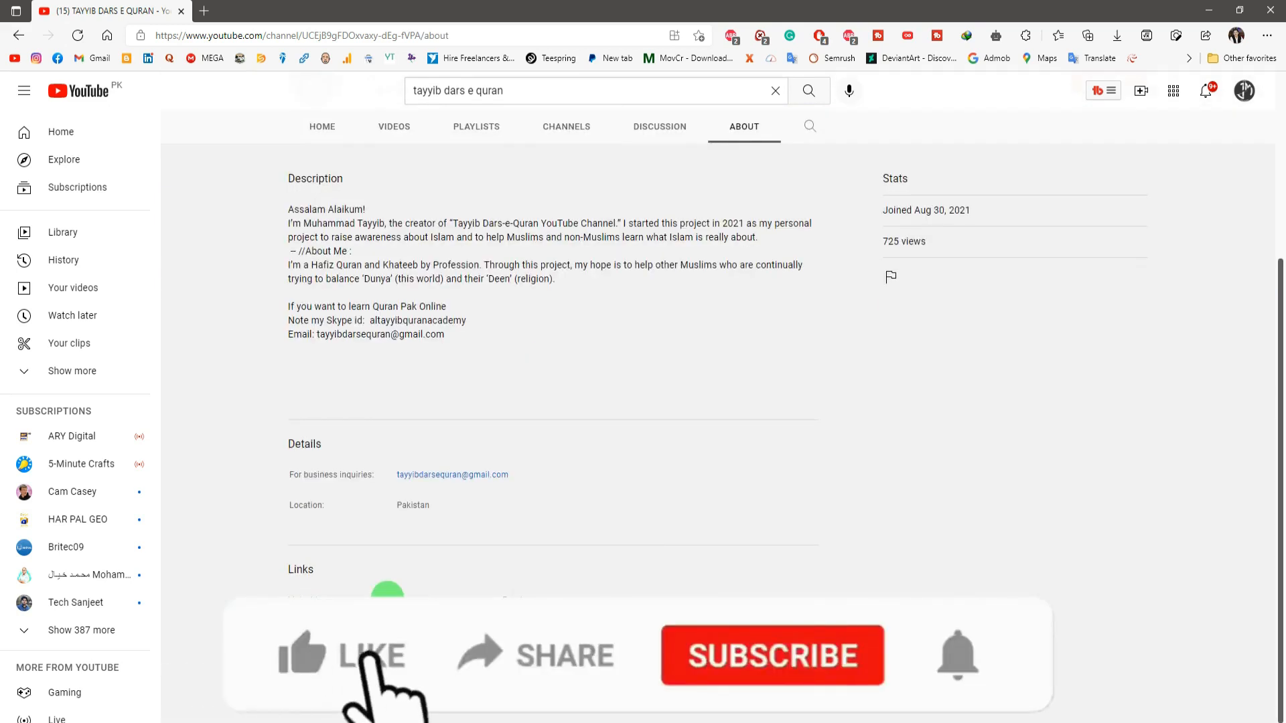
{"action": "scroll", "coordinate": [745, 574], "scroll_direction": "up", "scroll_amount": 4}
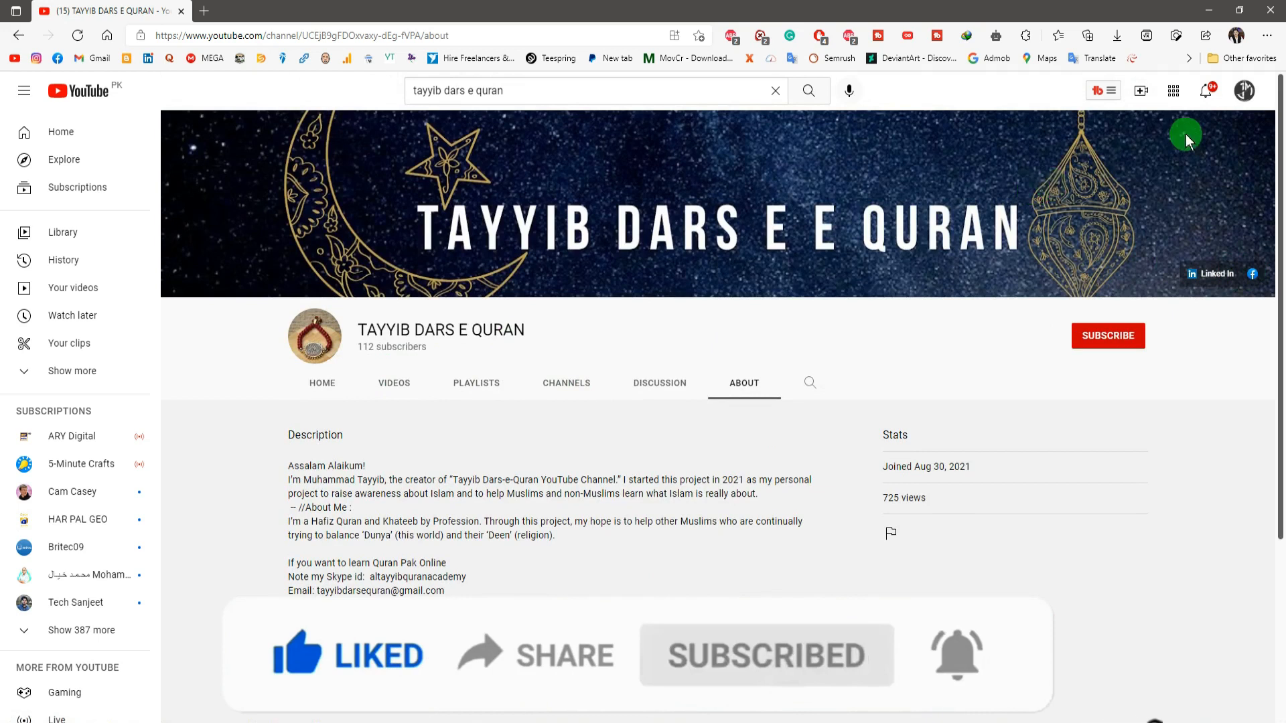
{"action": "left_click", "coordinate": [1089, 722]}
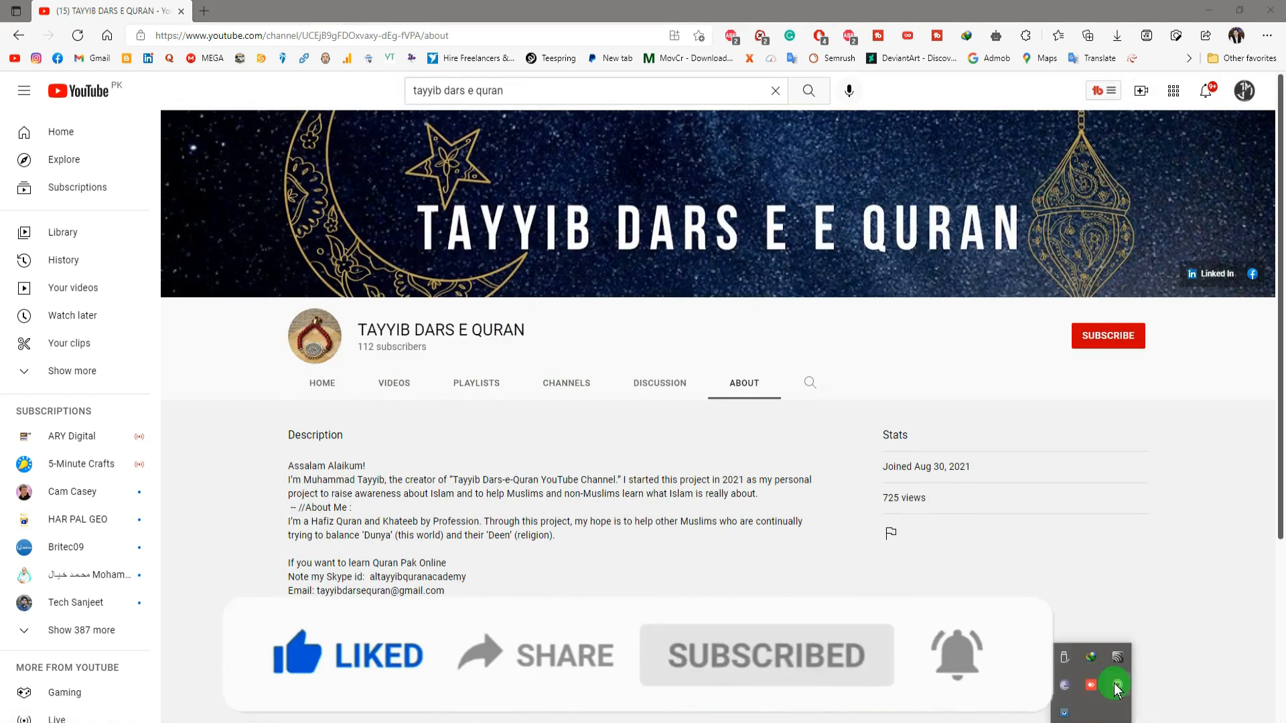
{"action": "right_click", "coordinate": [1115, 690]}
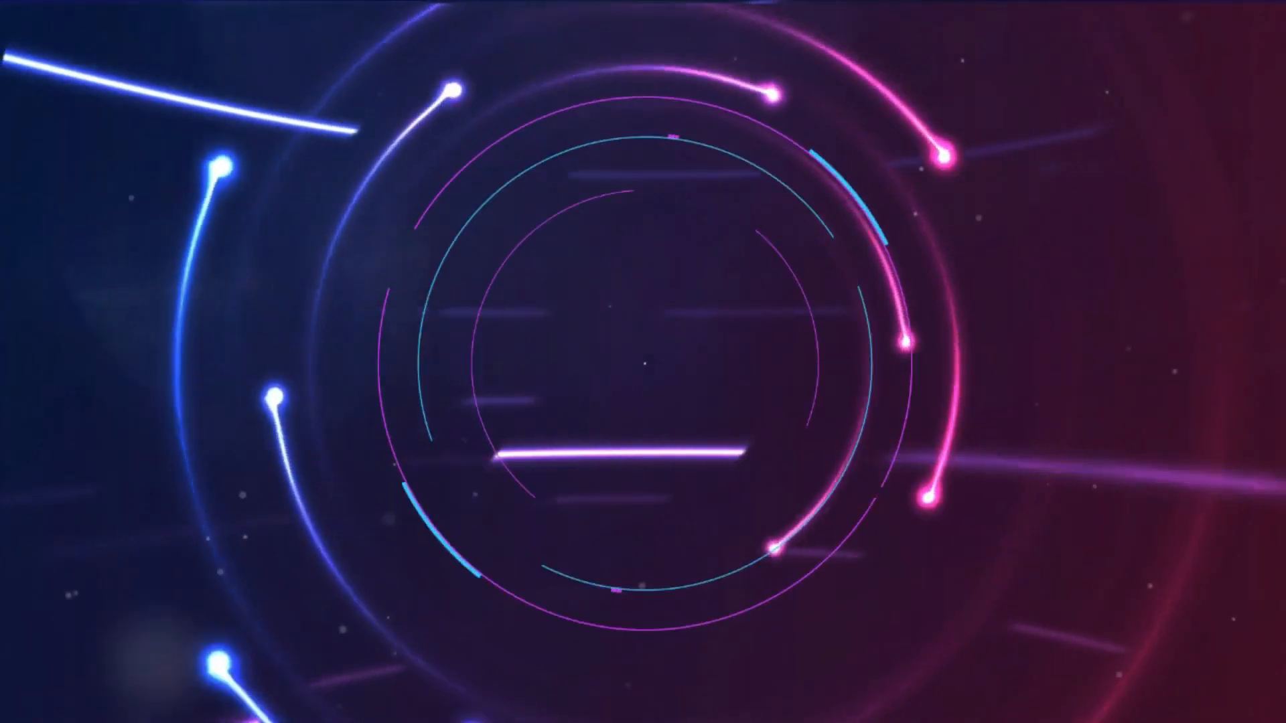